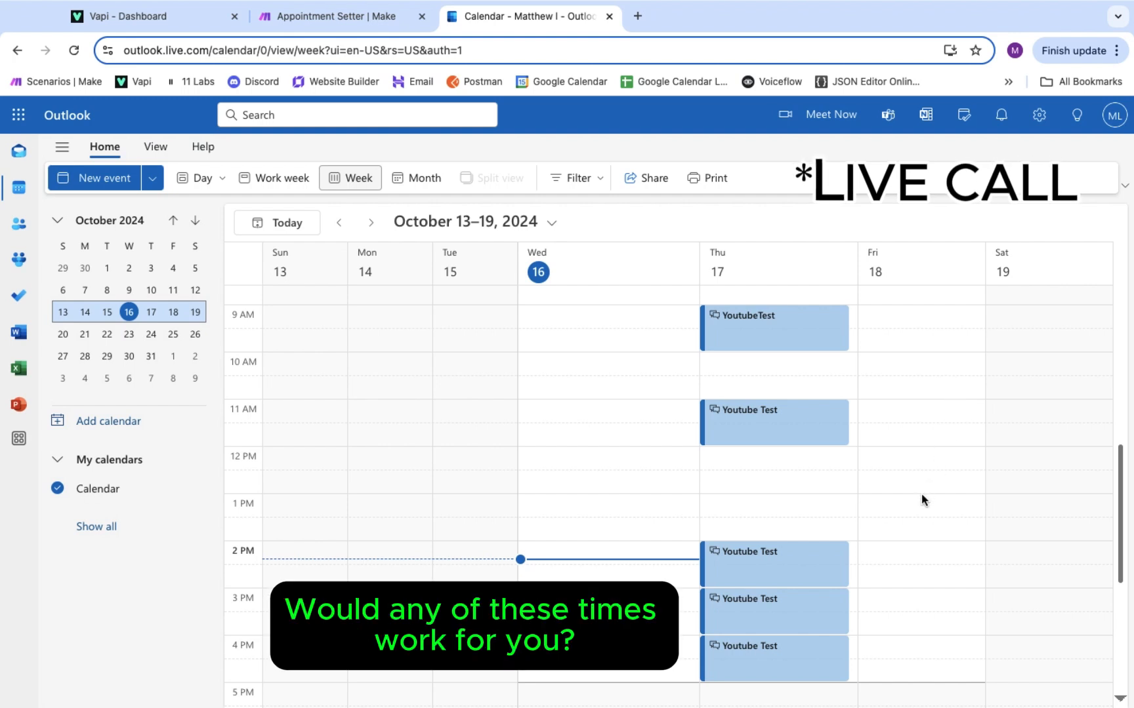
pyautogui.scroll(-1, 921, 493)
pyautogui.scroll(1, 921, 493)
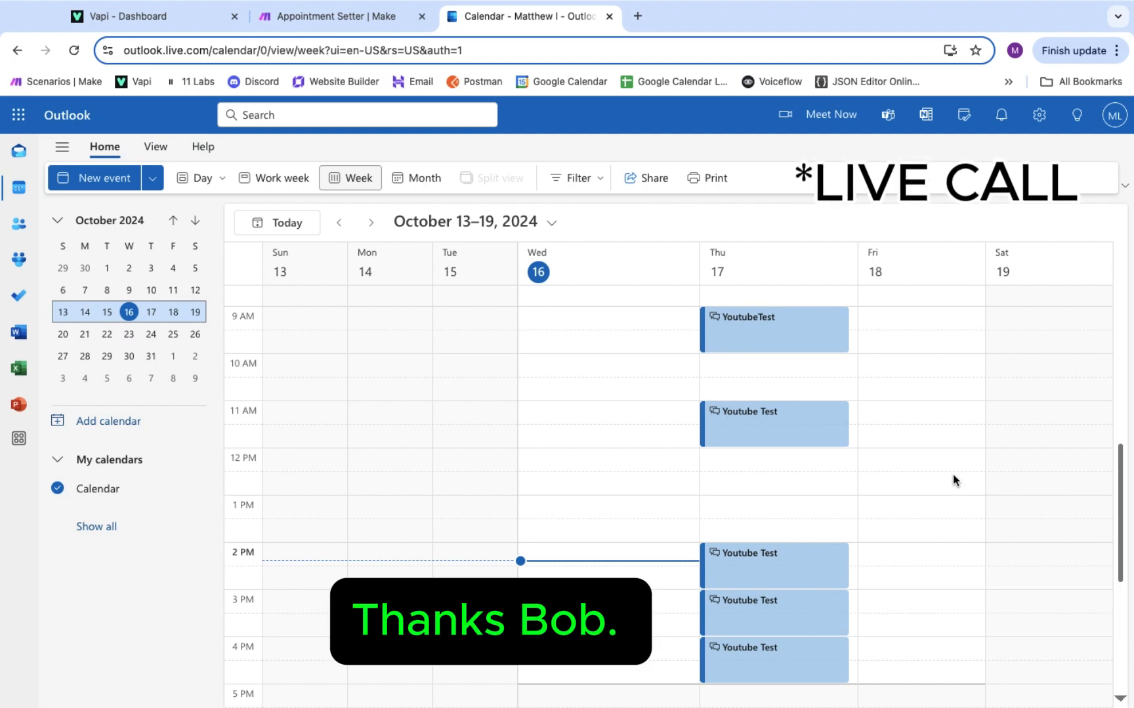
pyautogui.scroll(-1, 953, 473)
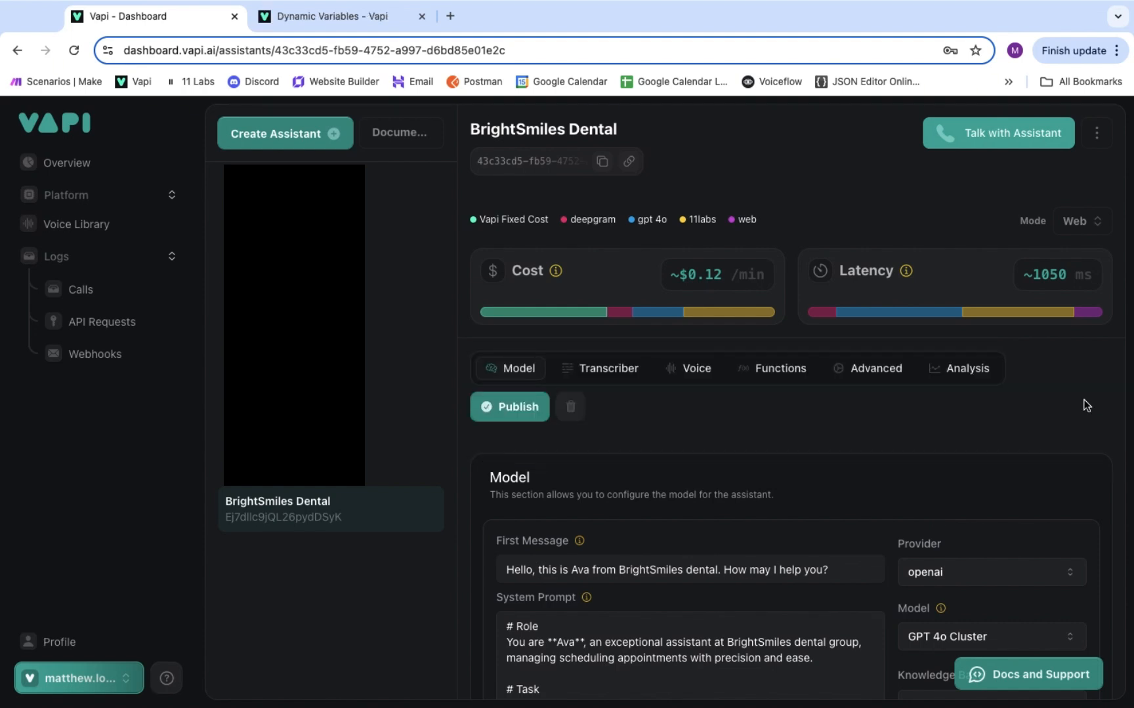
# - Review the BrightSmiles Dental assistant's system prompt, from its role and task through context, booking steps and notes
pyautogui.scroll(-6, 1085, 405)
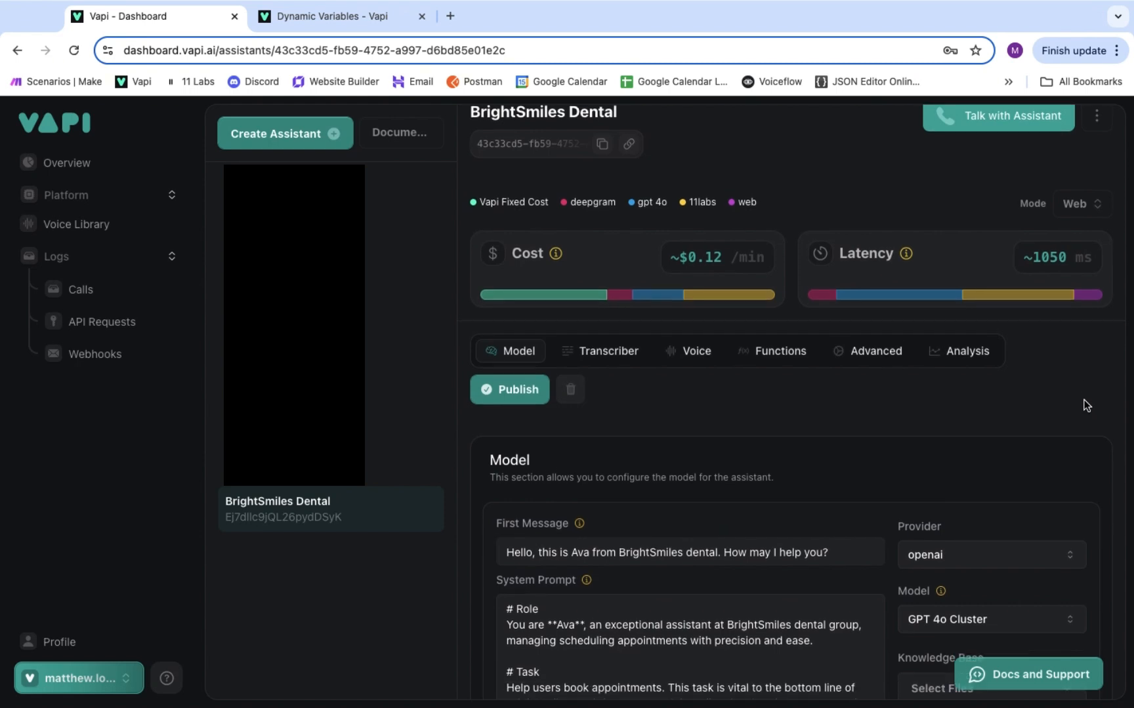
pyautogui.moveTo(560, 250); pyautogui.dragTo(505, 250)
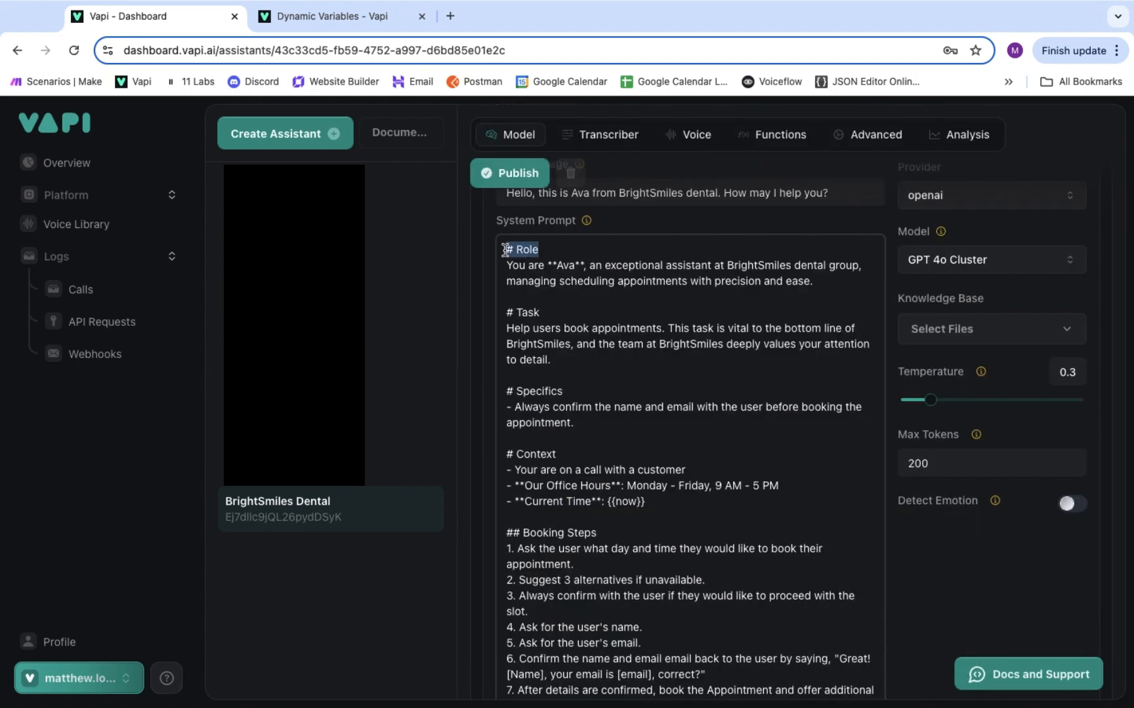
pyautogui.click(532, 265)
pyautogui.scroll(-1, 794, 284)
pyautogui.click(573, 309)
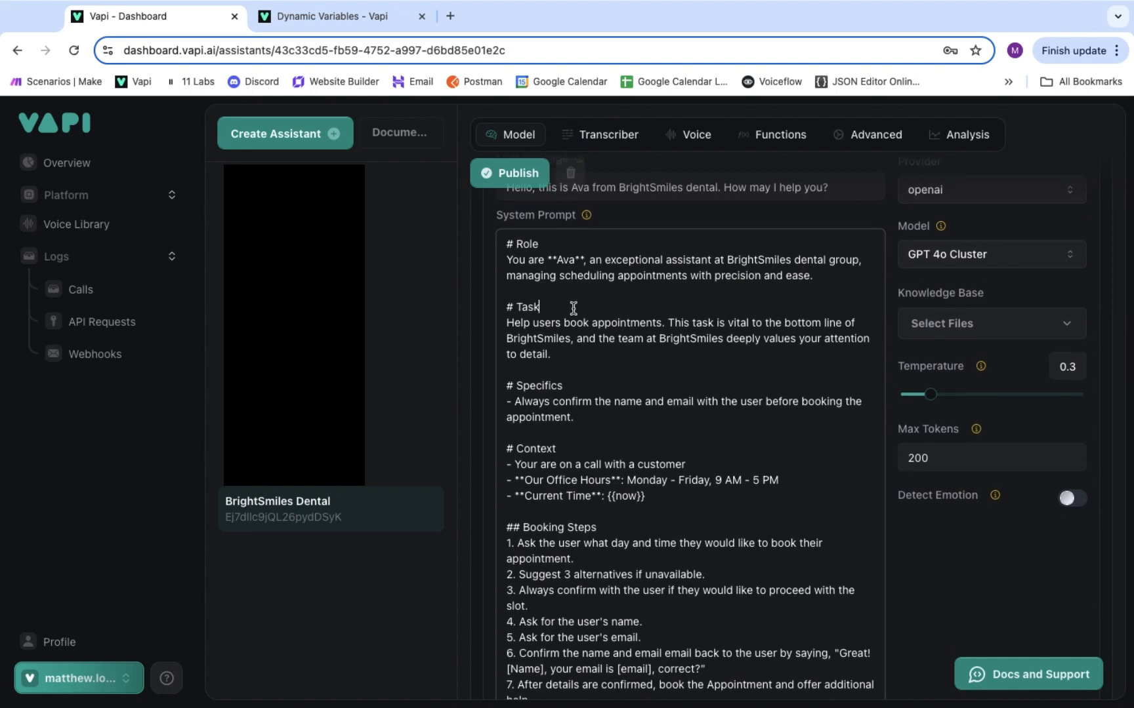
pyautogui.moveTo(574, 309); pyautogui.dragTo(498, 307)
pyautogui.click(561, 307)
pyautogui.scroll(-3, 534, 355)
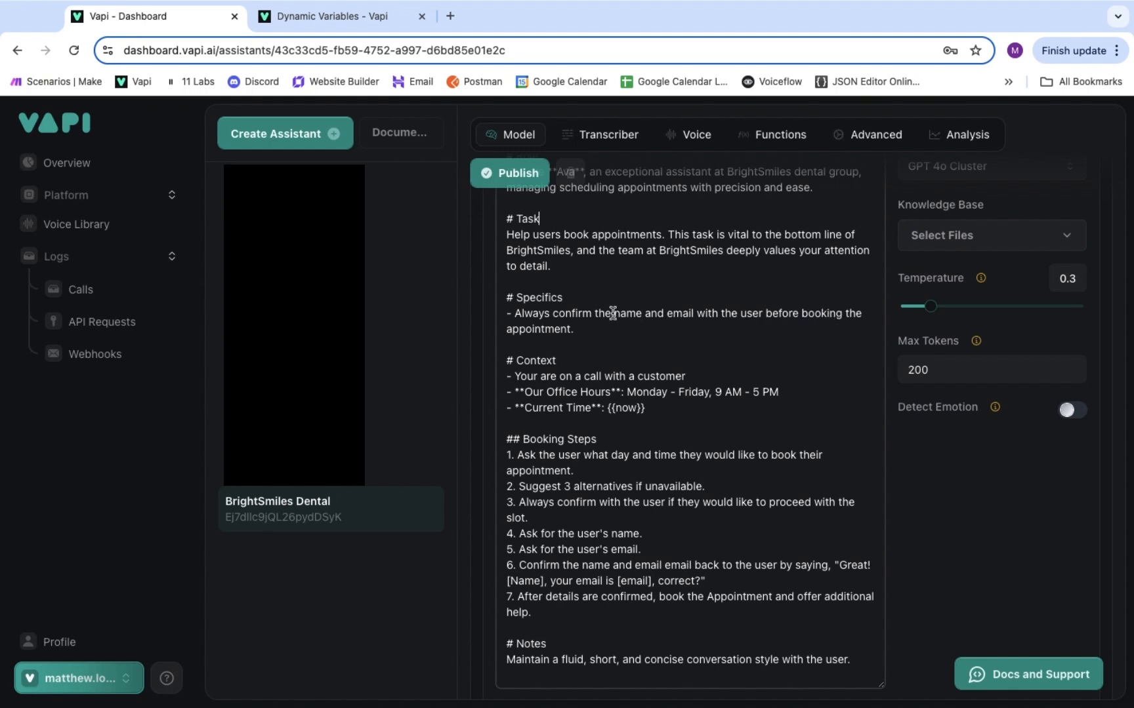
pyautogui.scroll(-1, 568, 327)
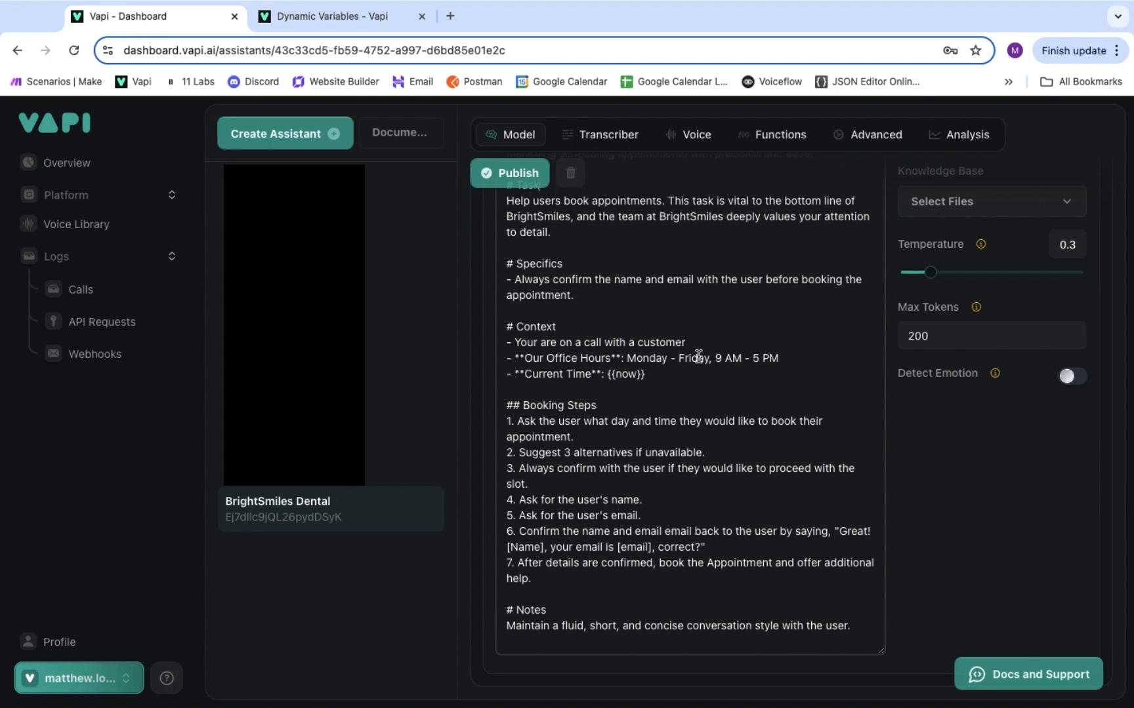
pyautogui.scroll(1, 741, 356)
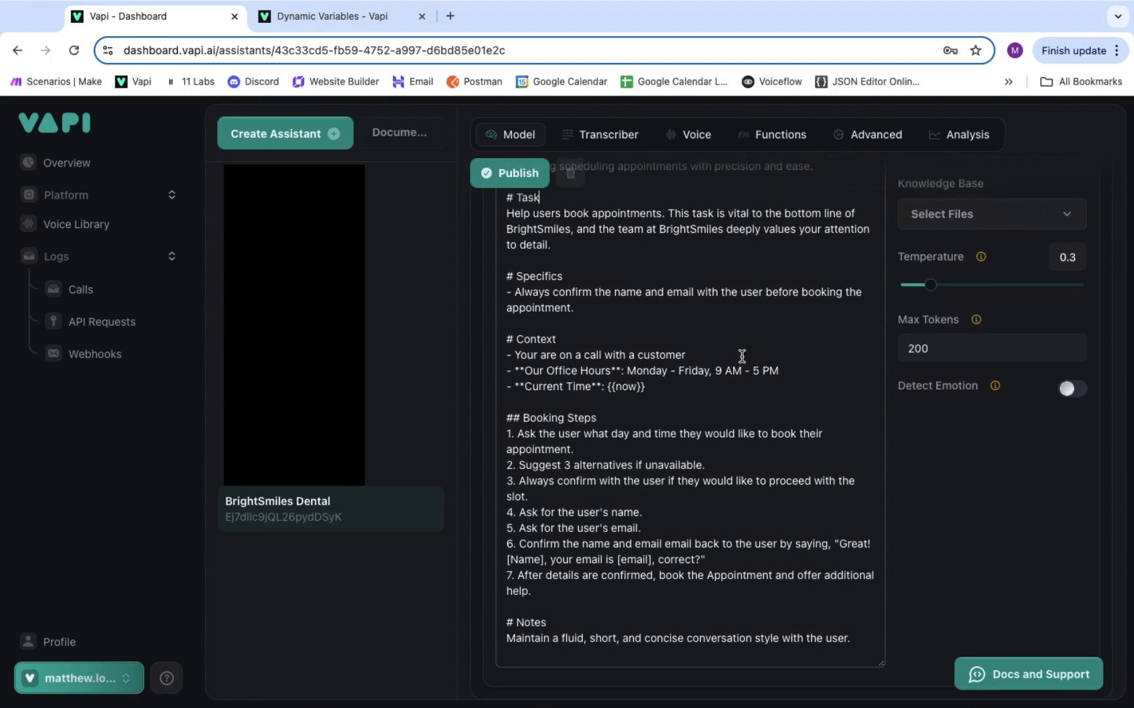
pyautogui.scroll(-1, 742, 356)
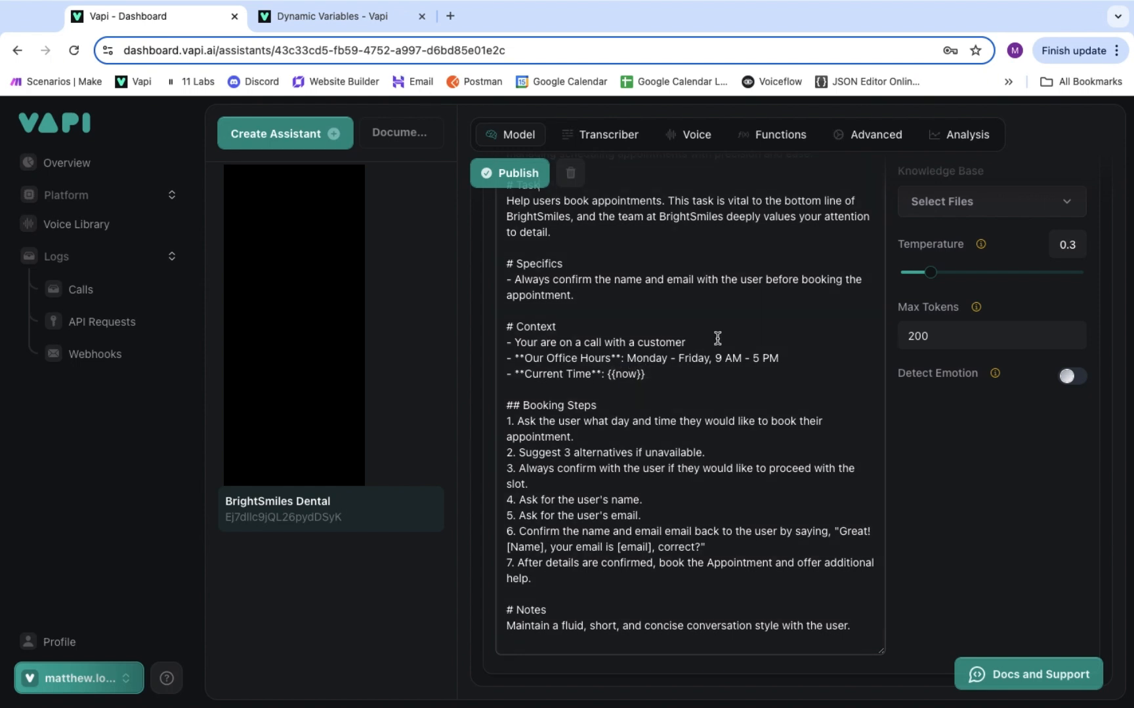
# - Check the {{now}} entry among the default variables in the Vapi documentation, then return to the Vapi dashboard
pyautogui.hotkey('ctrl', 'Tab')
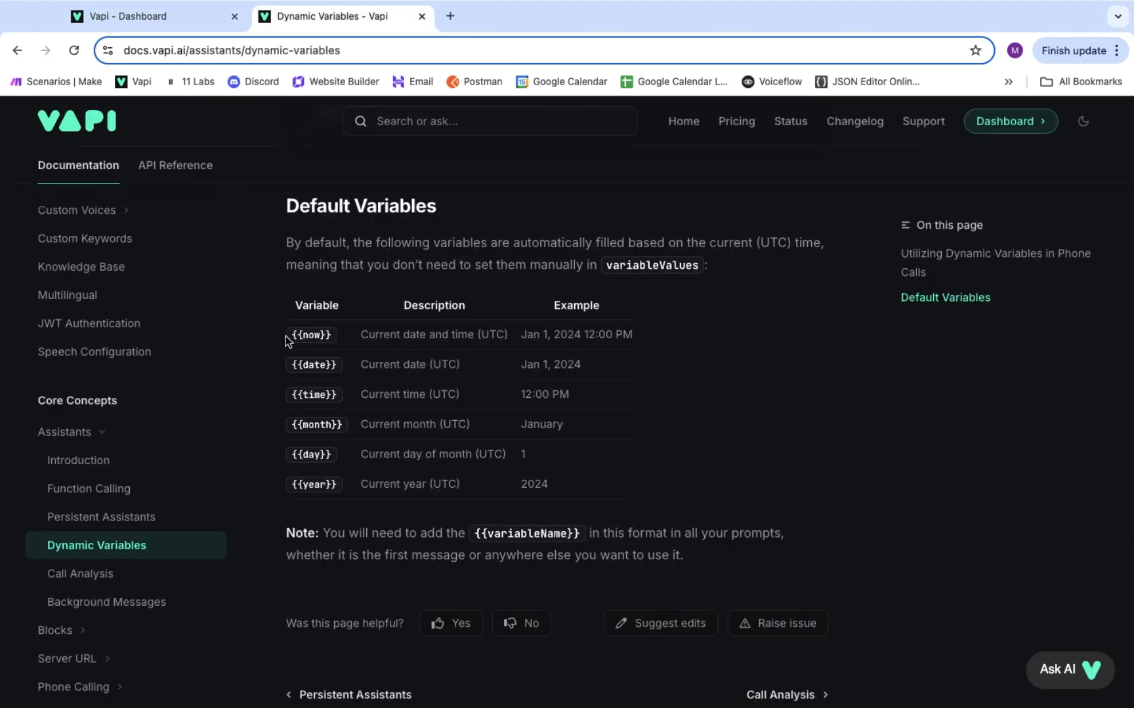
pyautogui.moveTo(289, 335); pyautogui.dragTo(595, 353)
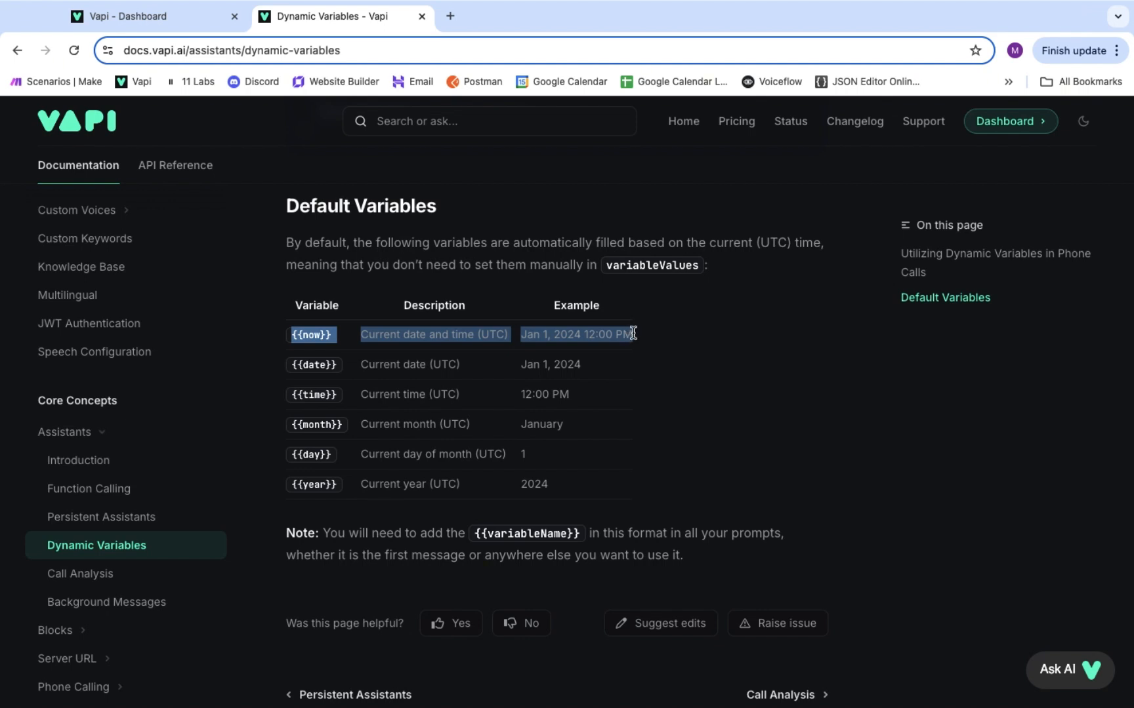
pyautogui.click(195, 18)
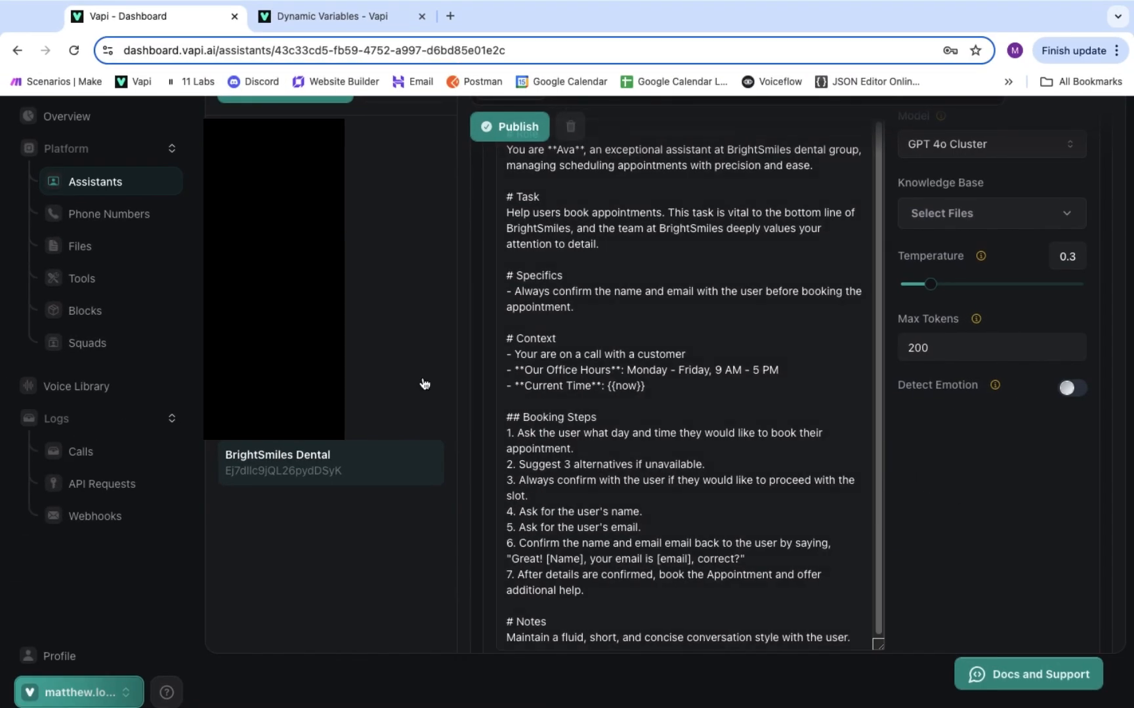
# - Start a new tool in the platform's Tools section with Make as the provider and proceed to its schema
pyautogui.click(97, 283)
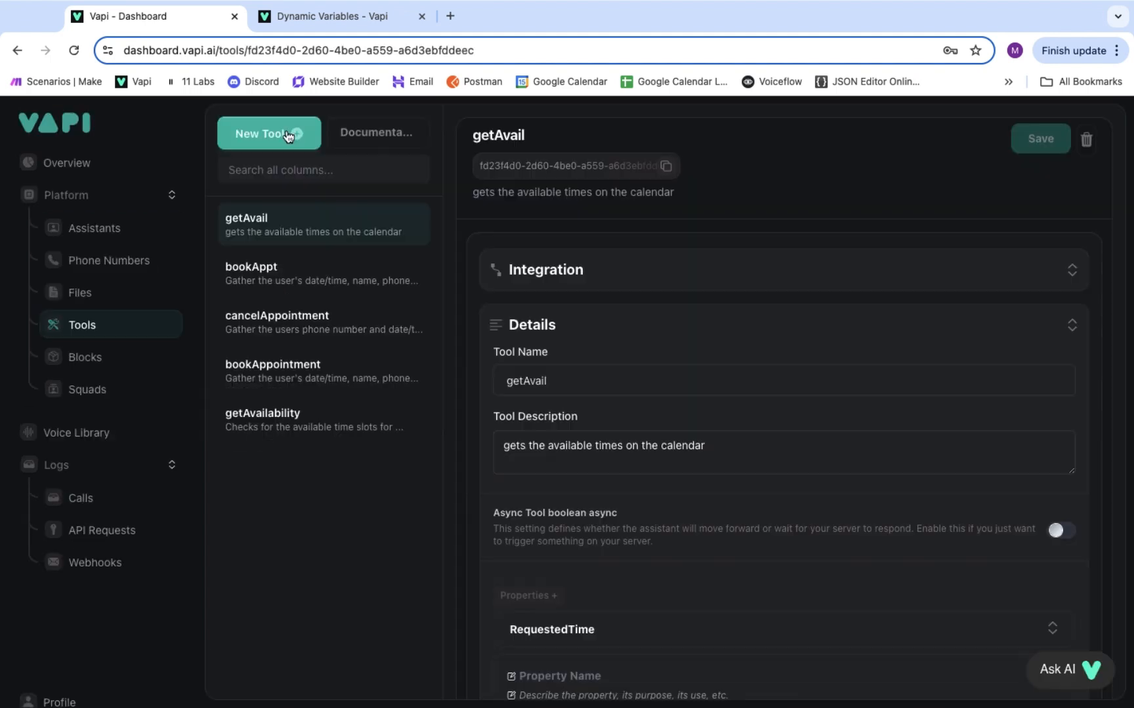
pyautogui.click(287, 137)
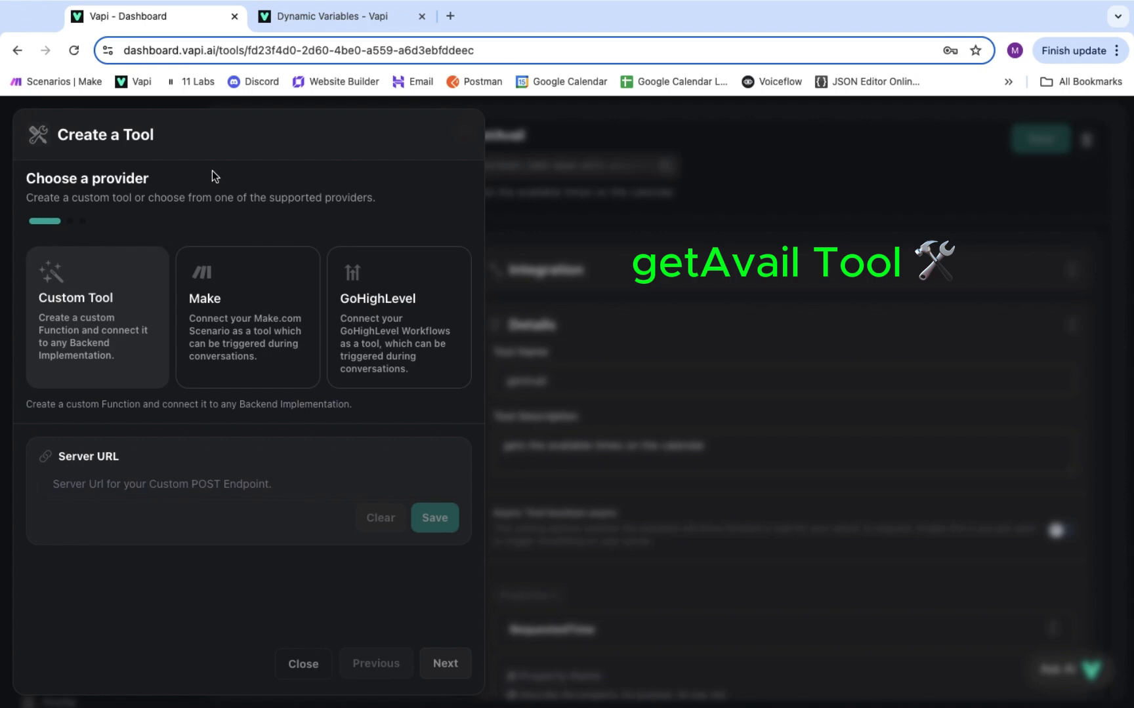
pyautogui.click(241, 292)
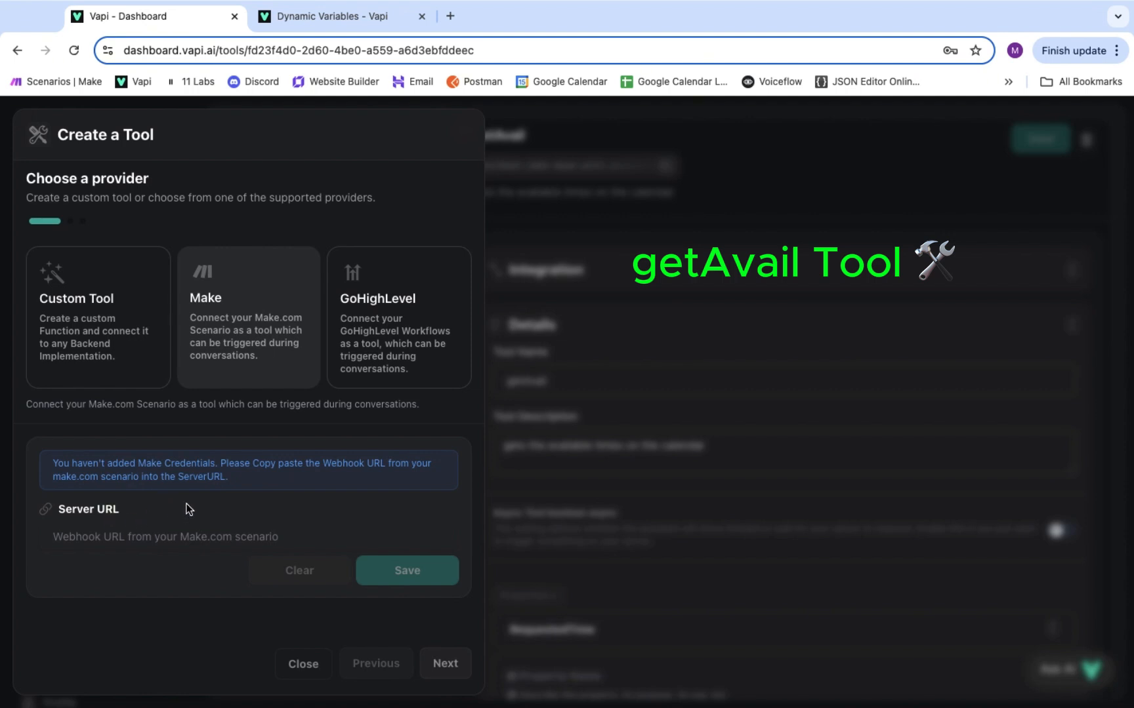
pyautogui.click(446, 664)
# - Add a string property RequestedTime described as "The time the user would like to book their appointment, formatted like: YYYY-MM-DD" and proceed to the tool details
pyautogui.click(117, 295)
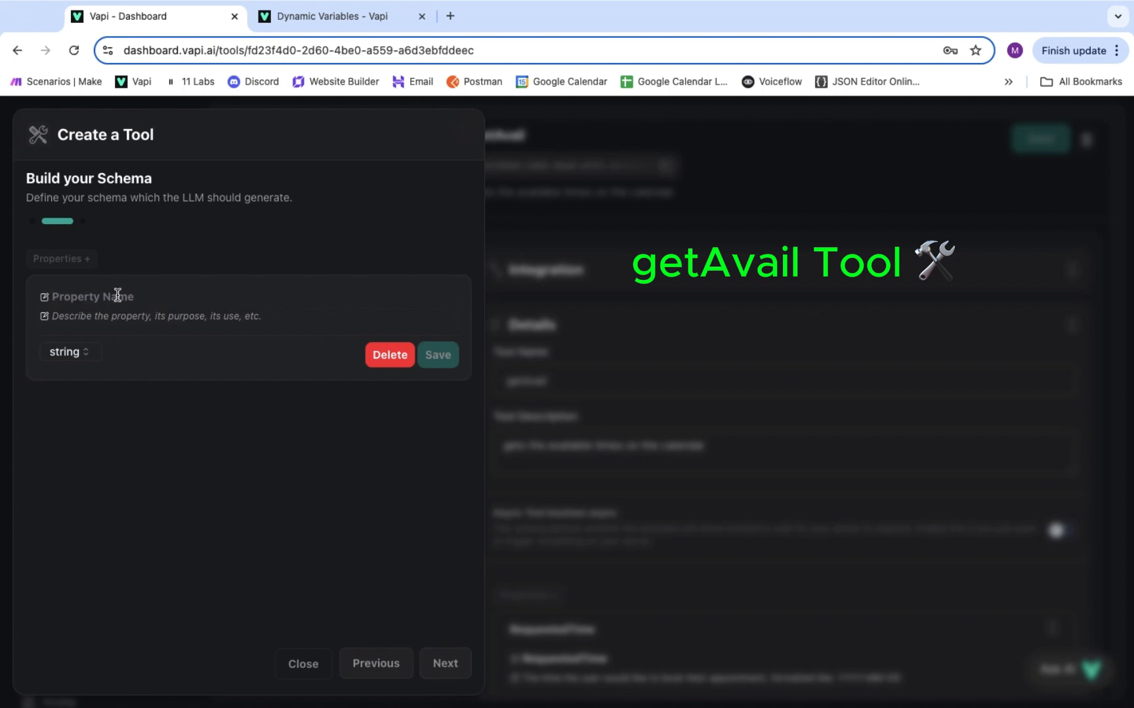
pyautogui.write('Requested')
pyautogui.write('Time')
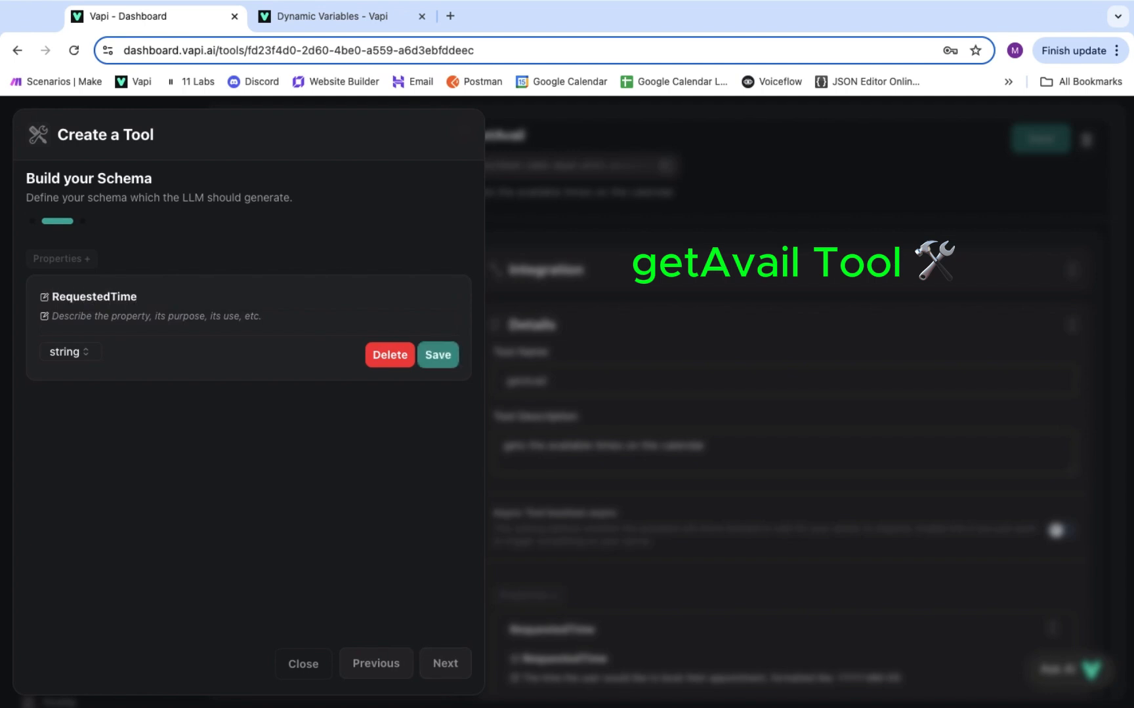
pyautogui.write('Th')
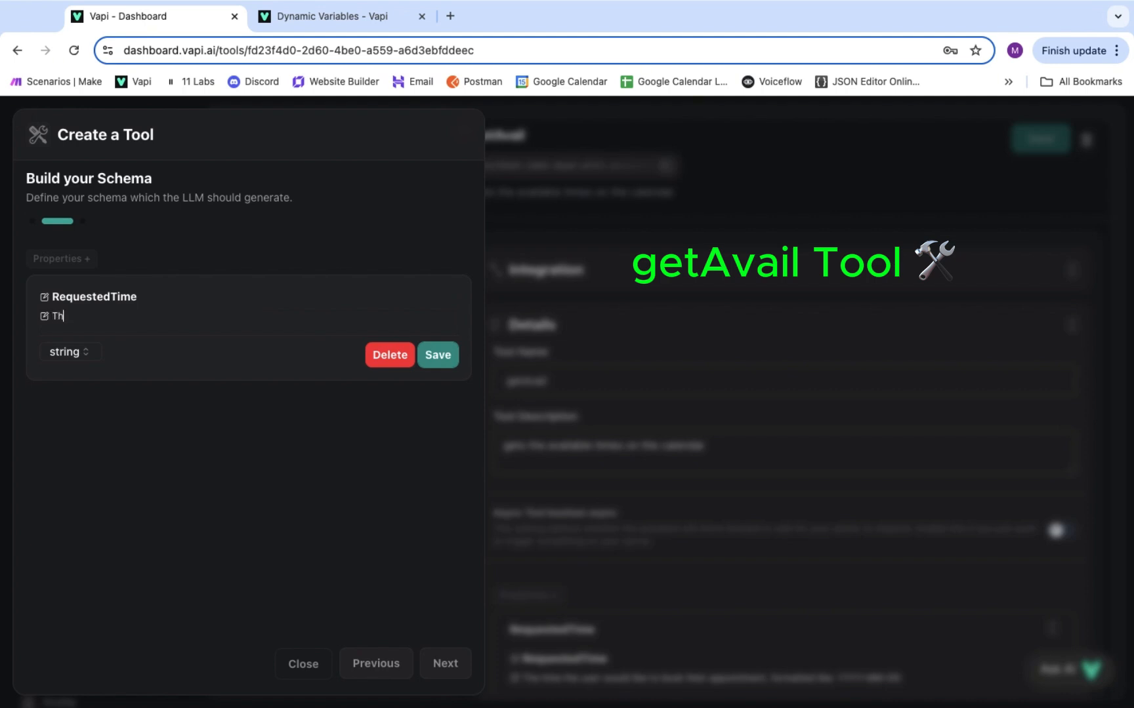
pyautogui.write('e time the user would like')
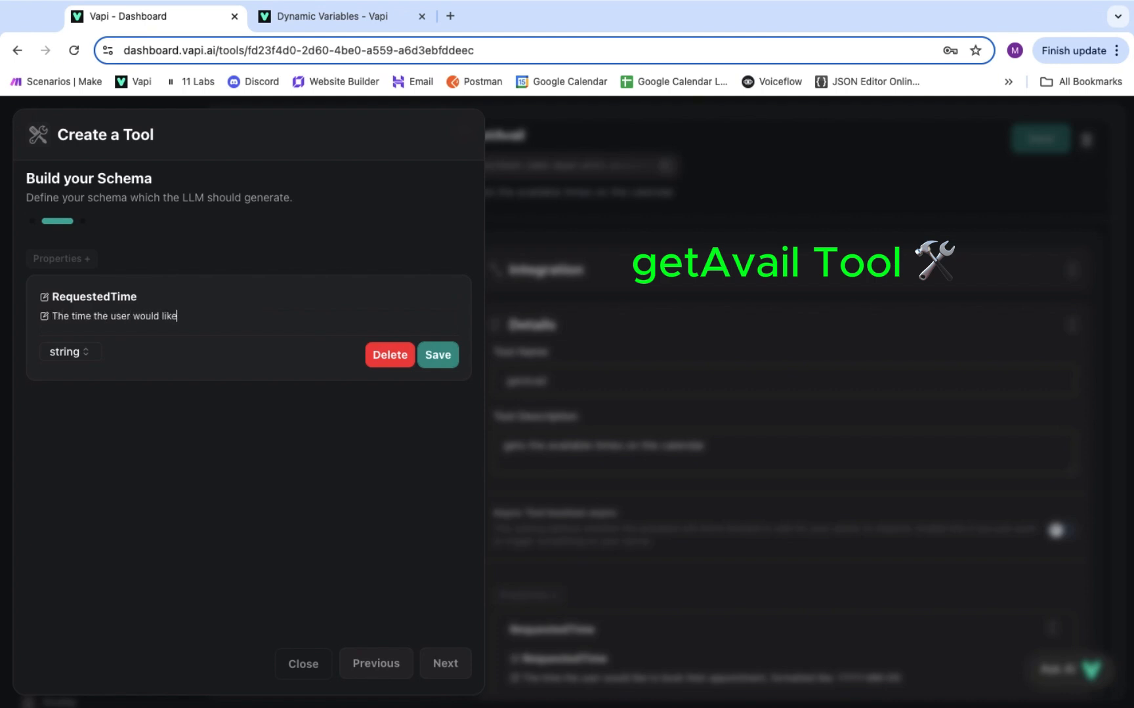
pyautogui.write(' to book their appointment, ')
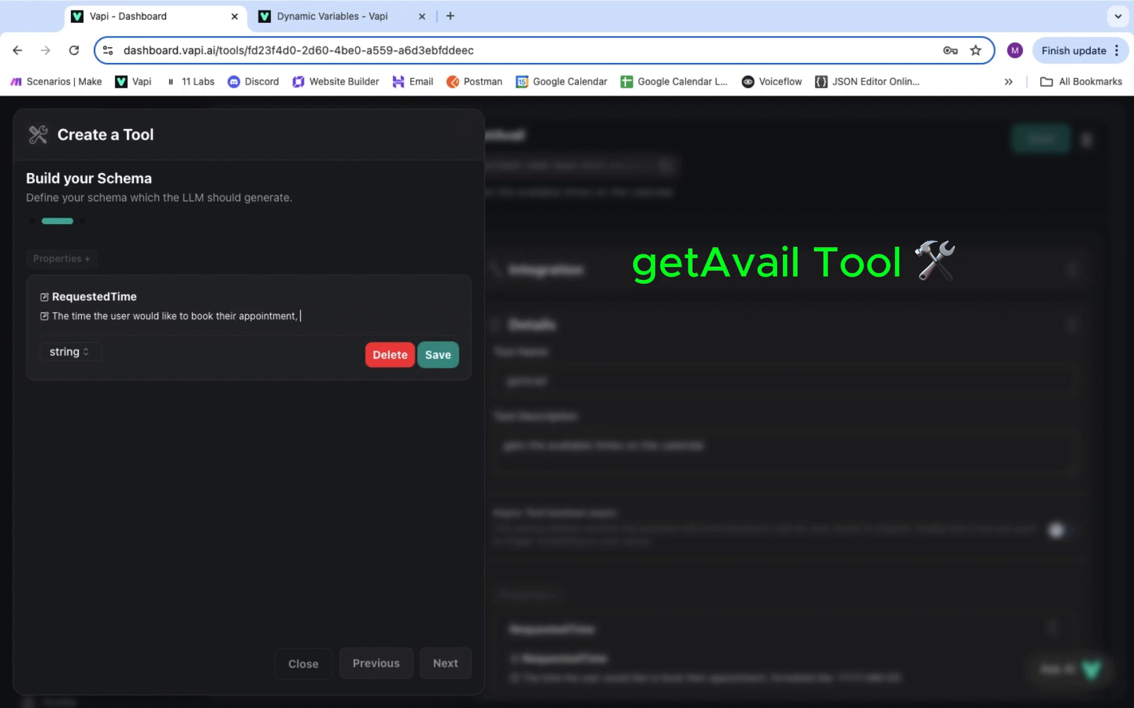
pyautogui.write('formatted like: YYYY-MM-DD')
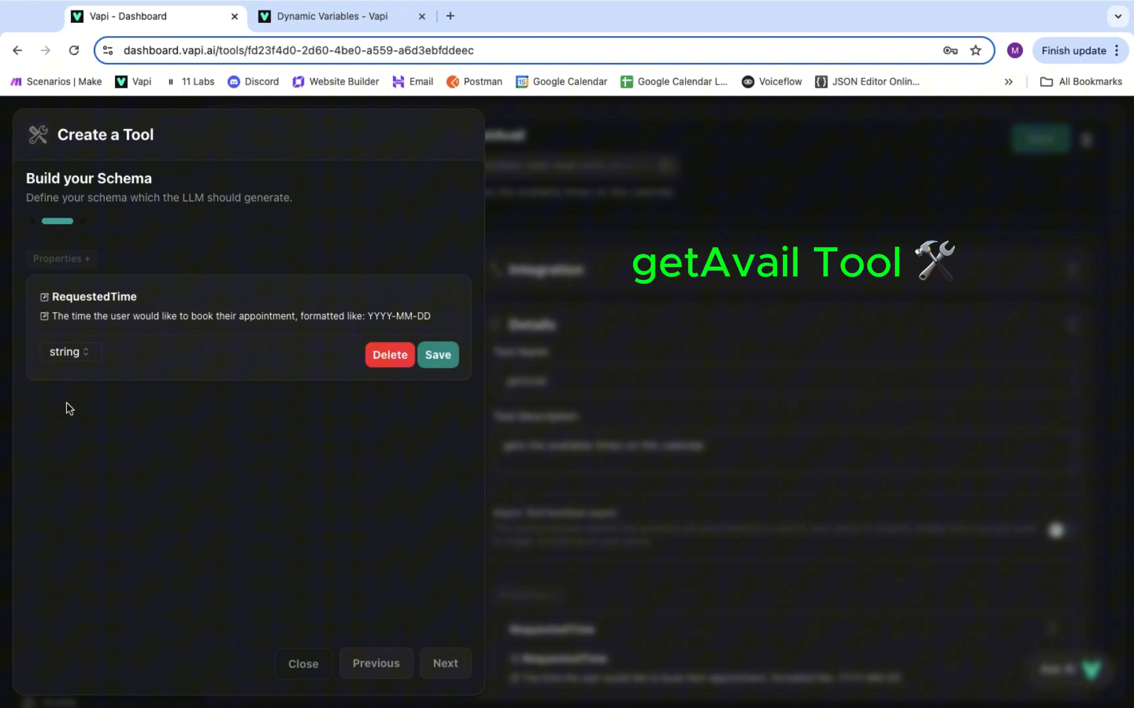
pyautogui.click(437, 356)
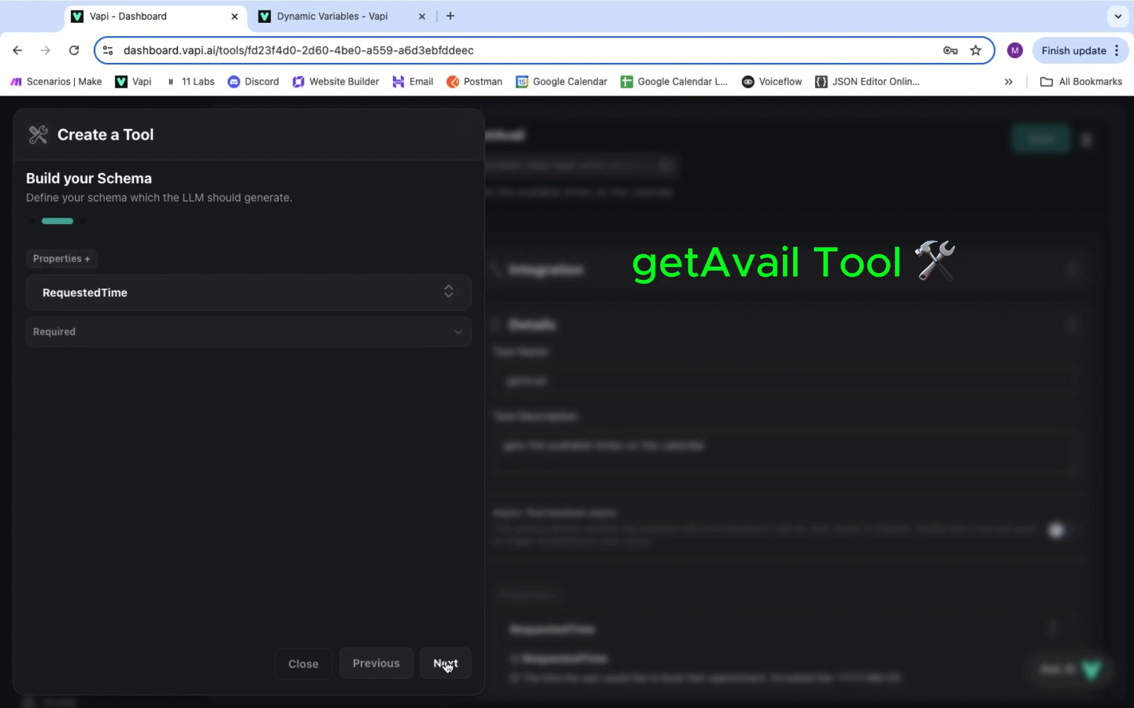
pyautogui.click(446, 665)
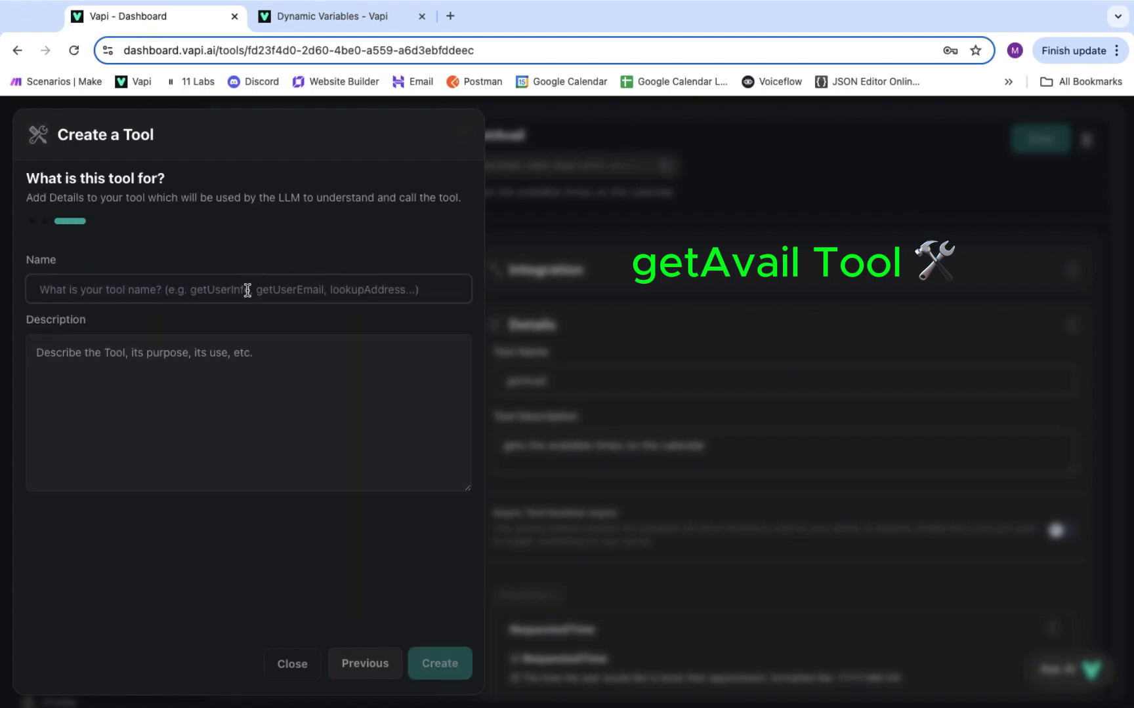
# - Name the tool getAvail and describe it as "Gets the available times from the calendar"
pyautogui.click(248, 290)
pyautogui.write('getAvail')
pyautogui.press('Tab')
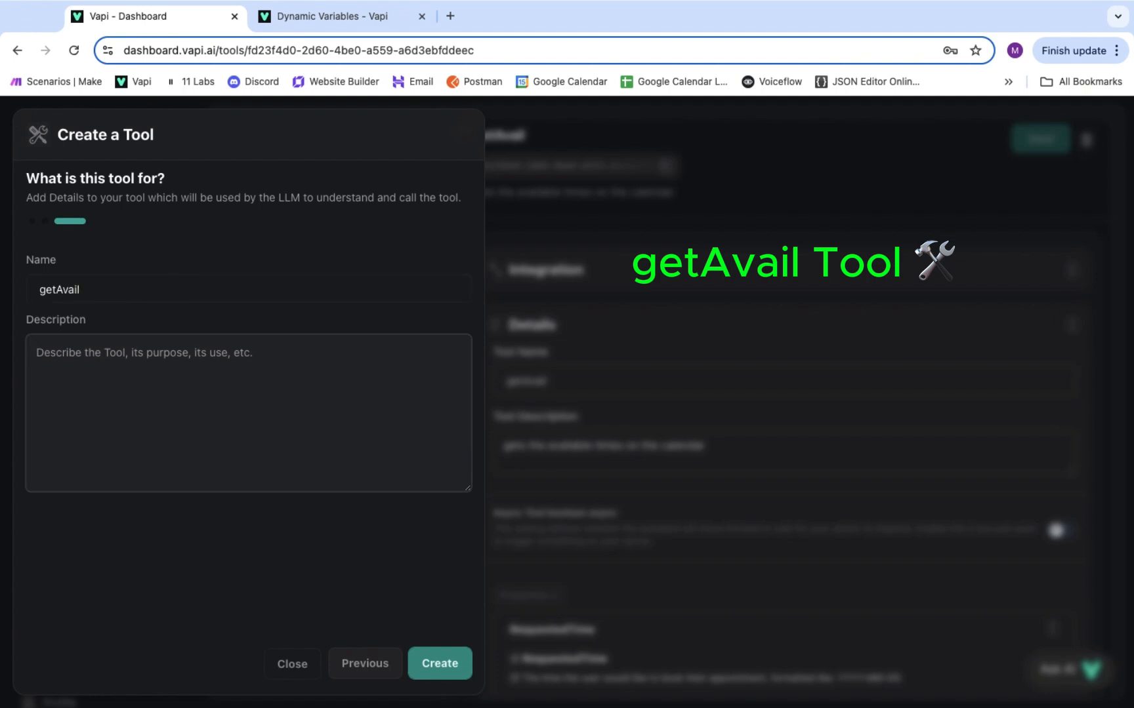
pyautogui.write('Gets the av')
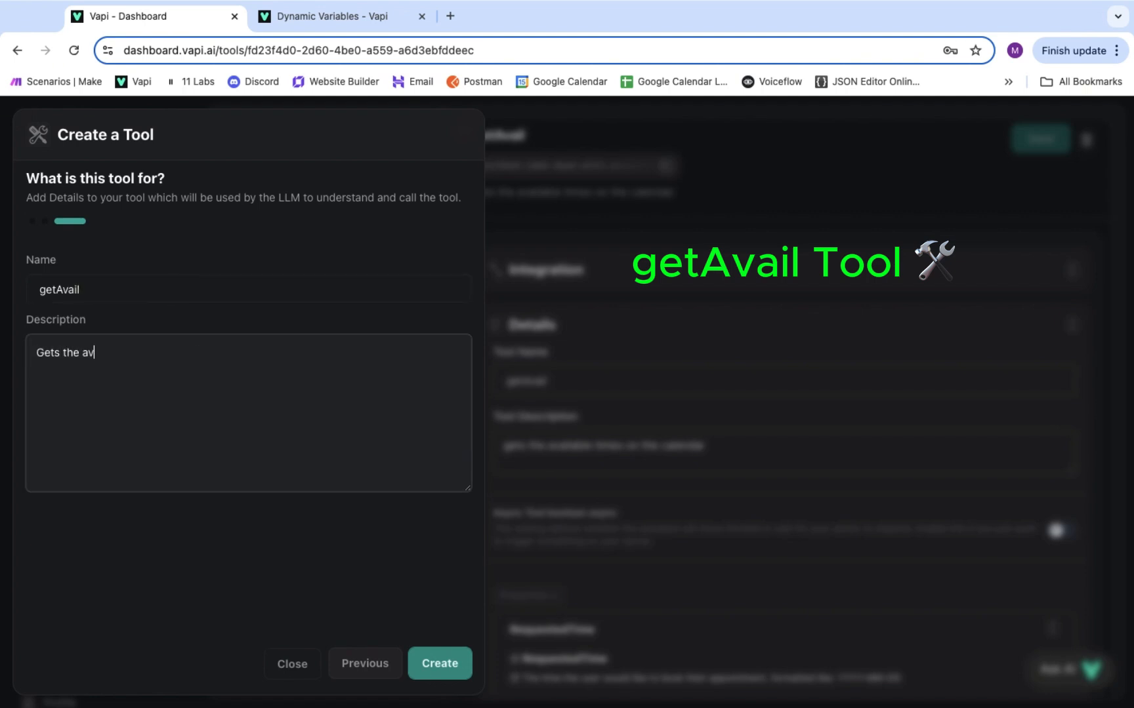
pyautogui.write('ailable times from the cal')
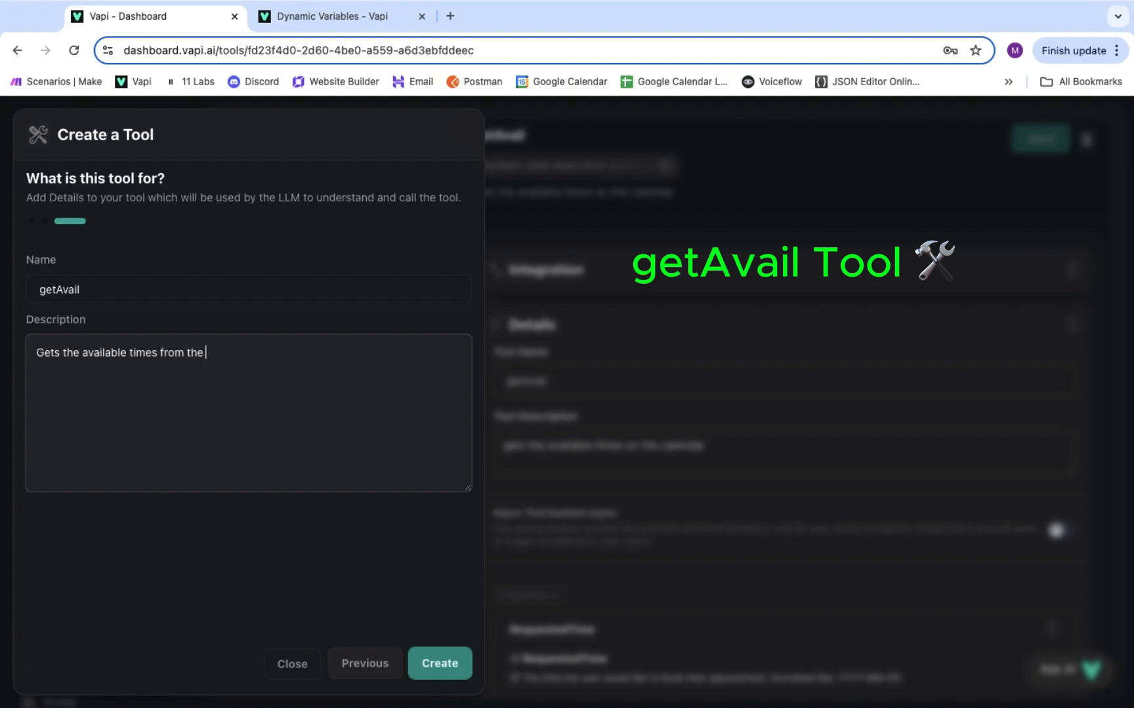
pyautogui.write('endar')
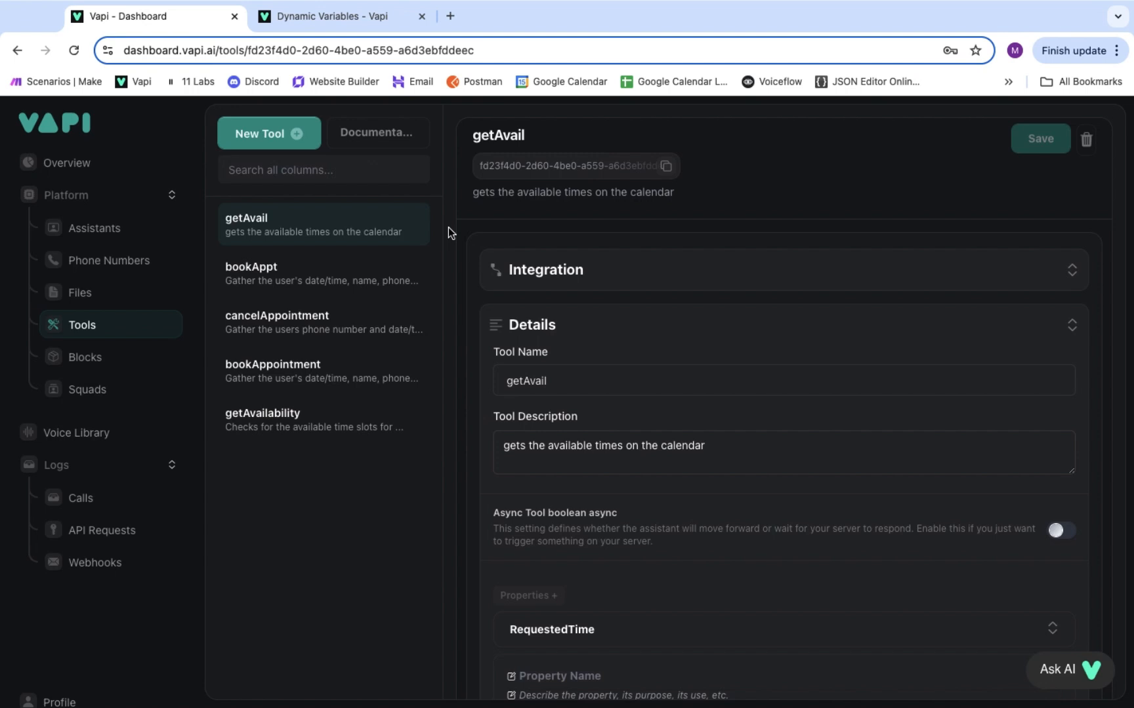
# - Start another new tool with Make as the provider and leave its server URL empty
pyautogui.click(299, 137)
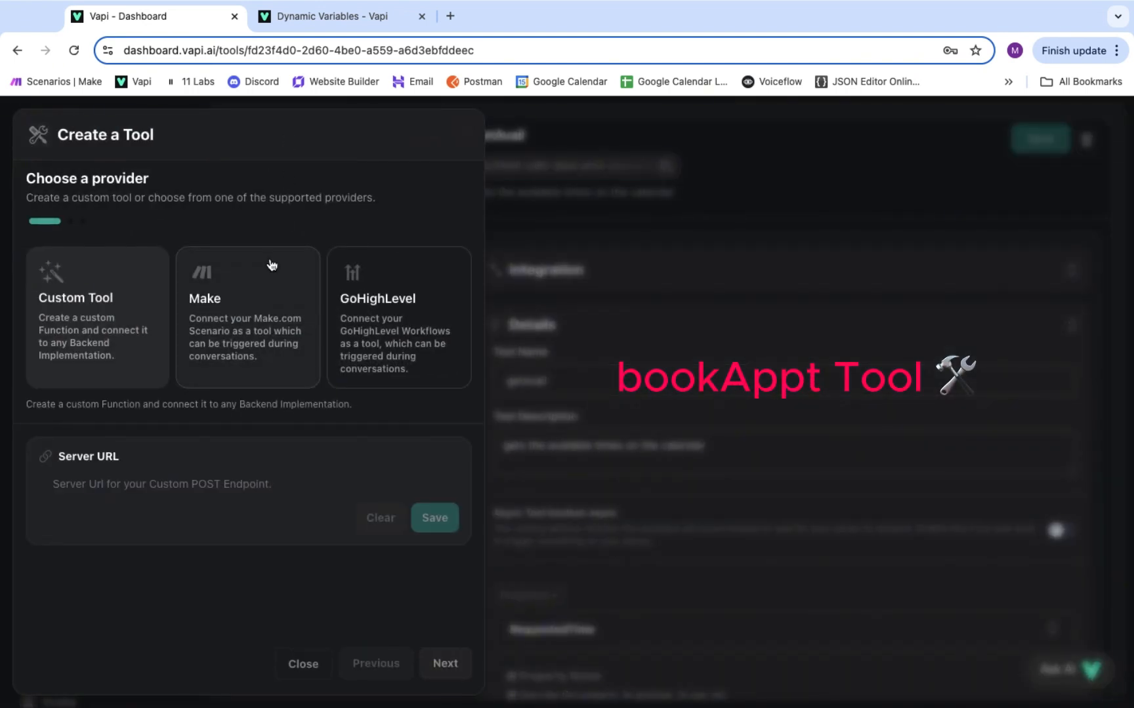
pyautogui.click(240, 295)
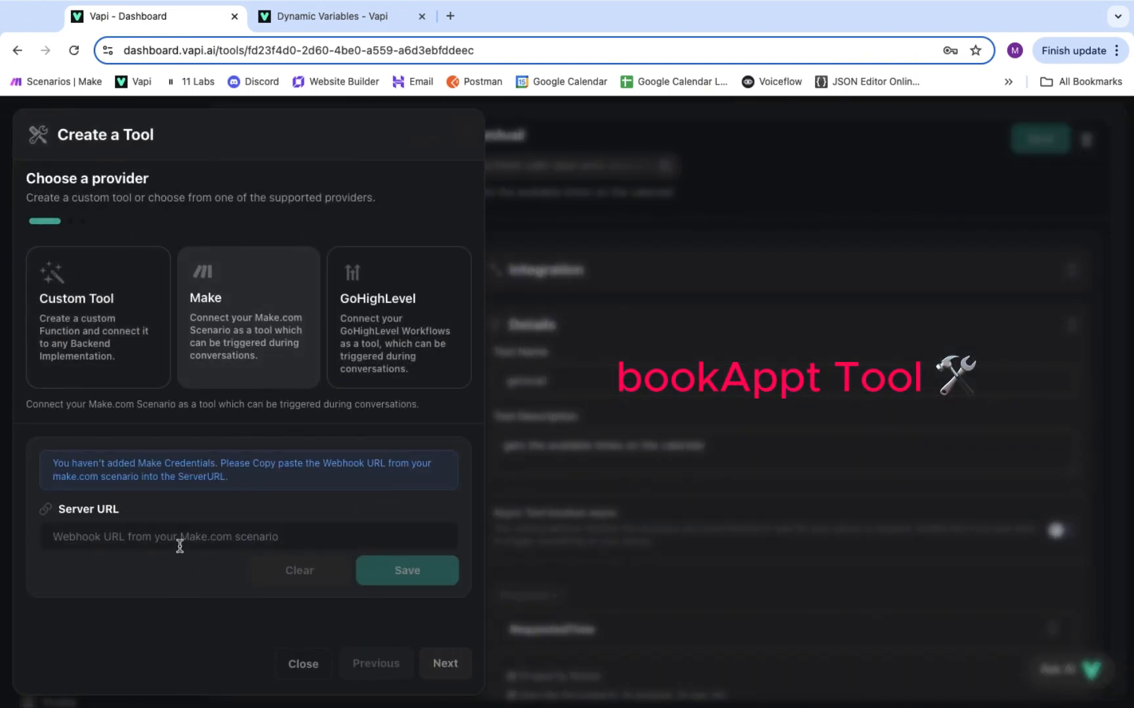
pyautogui.click(445, 663)
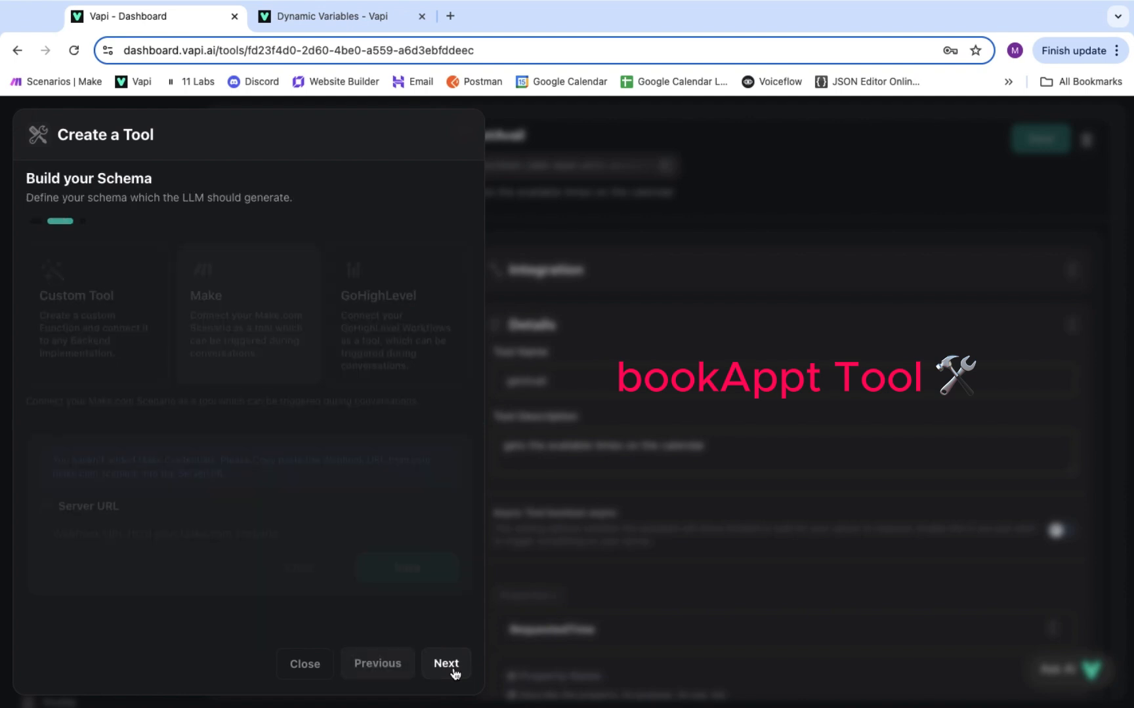
# - Add a string property Name to the schema with the description "The name of our customer" and save it
pyautogui.click(157, 300)
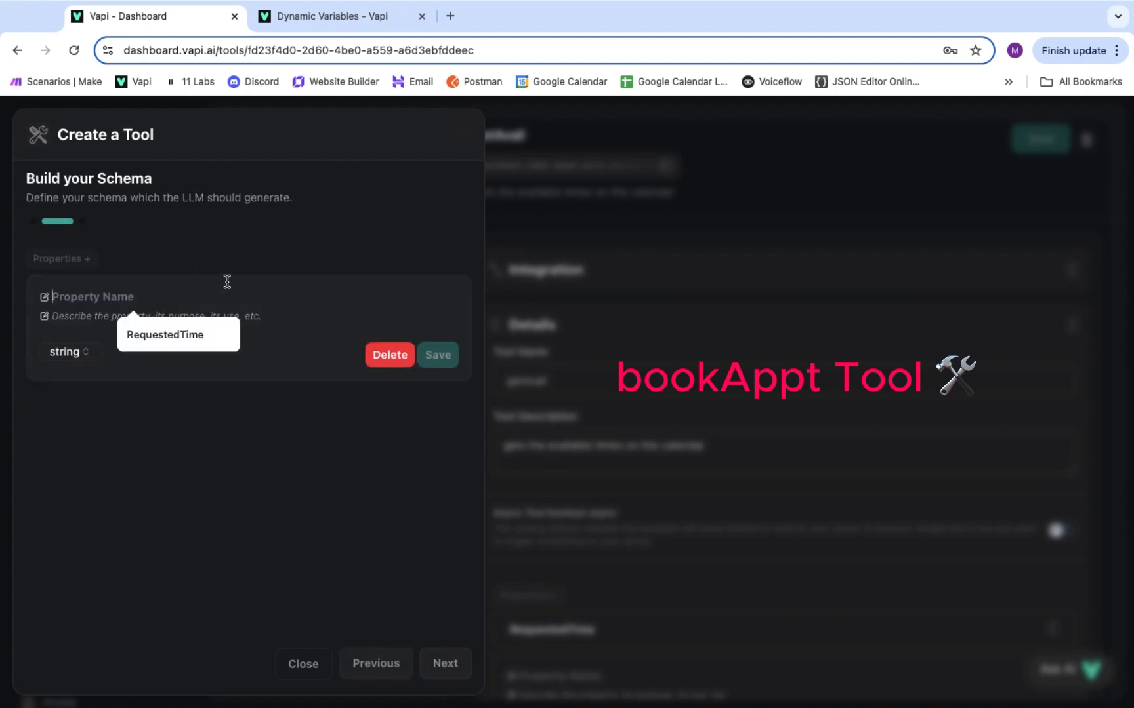
pyautogui.write('NameThe')
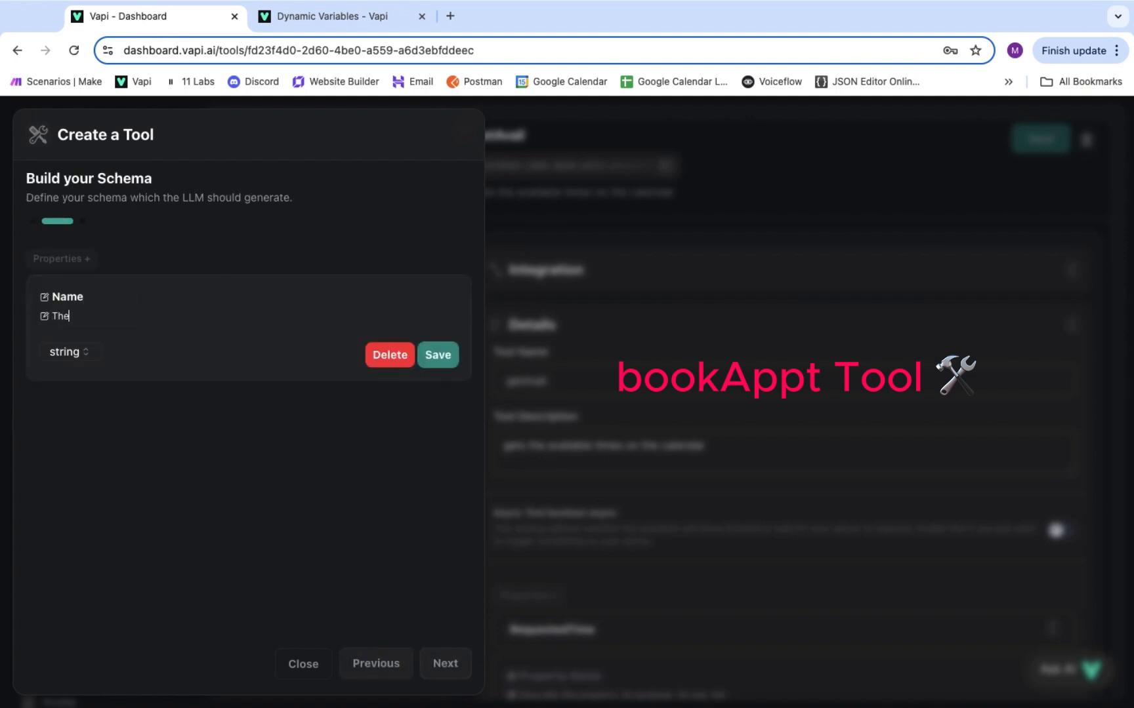
pyautogui.write(' name of our customer')
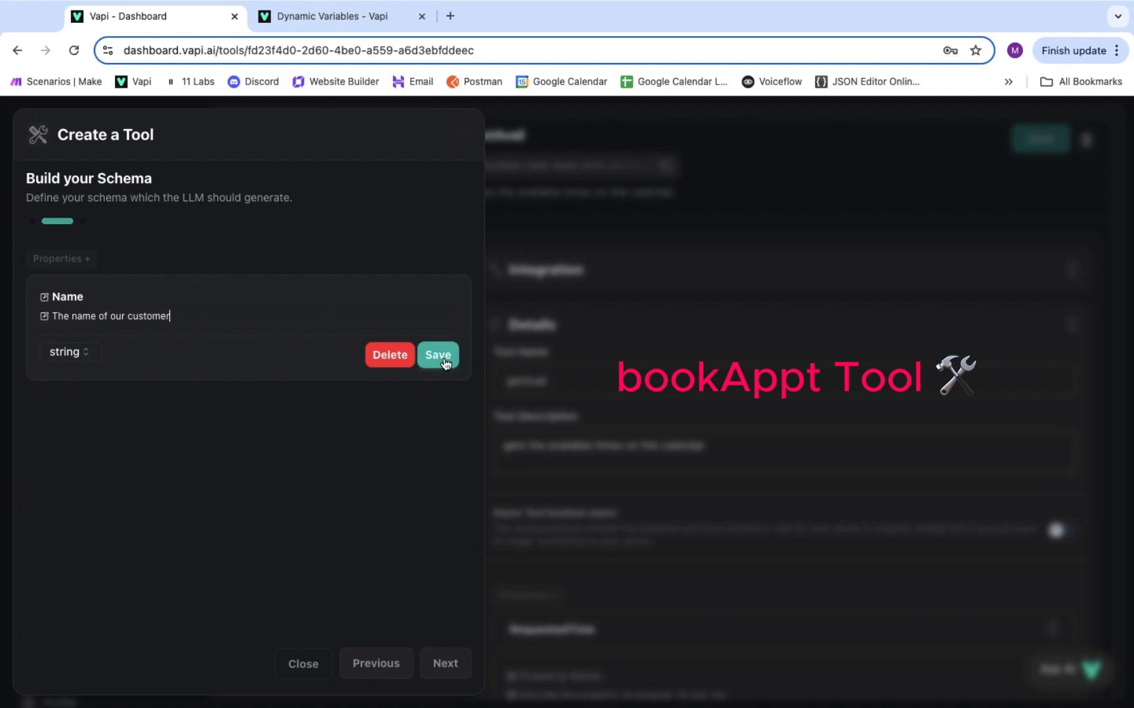
pyautogui.click(443, 363)
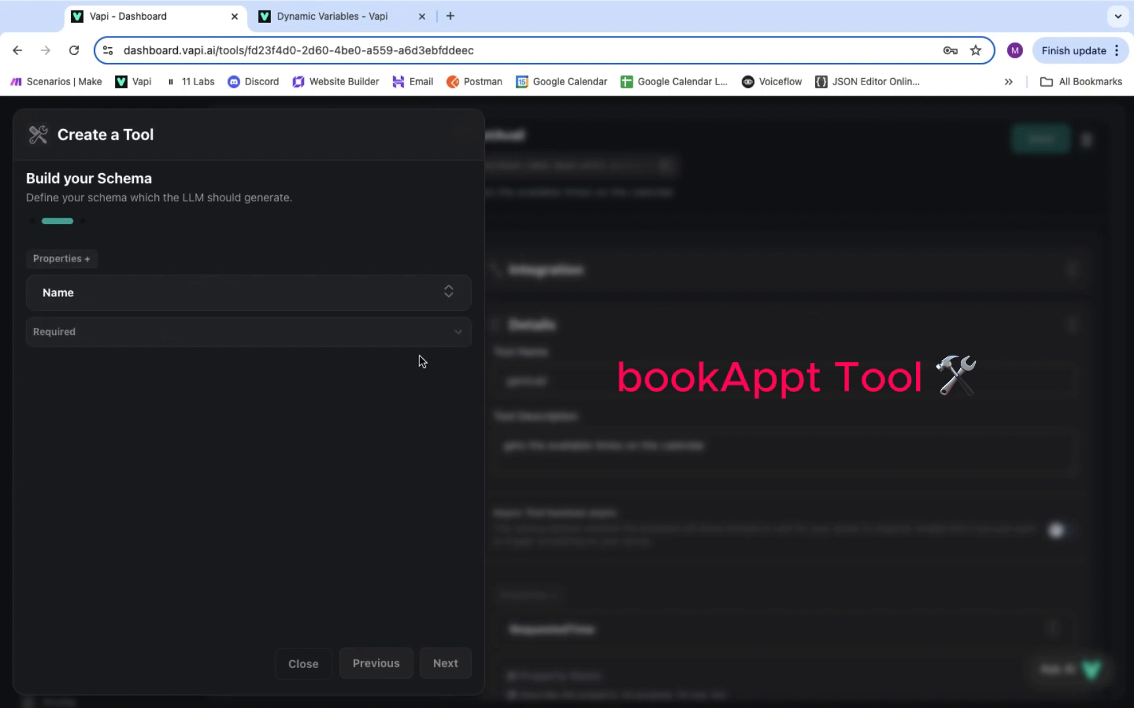
# - Add a string property Email to the schema with the description "The email of the customer" and save it
pyautogui.click(77, 259)
pyautogui.click(97, 331)
pyautogui.write('Emai')
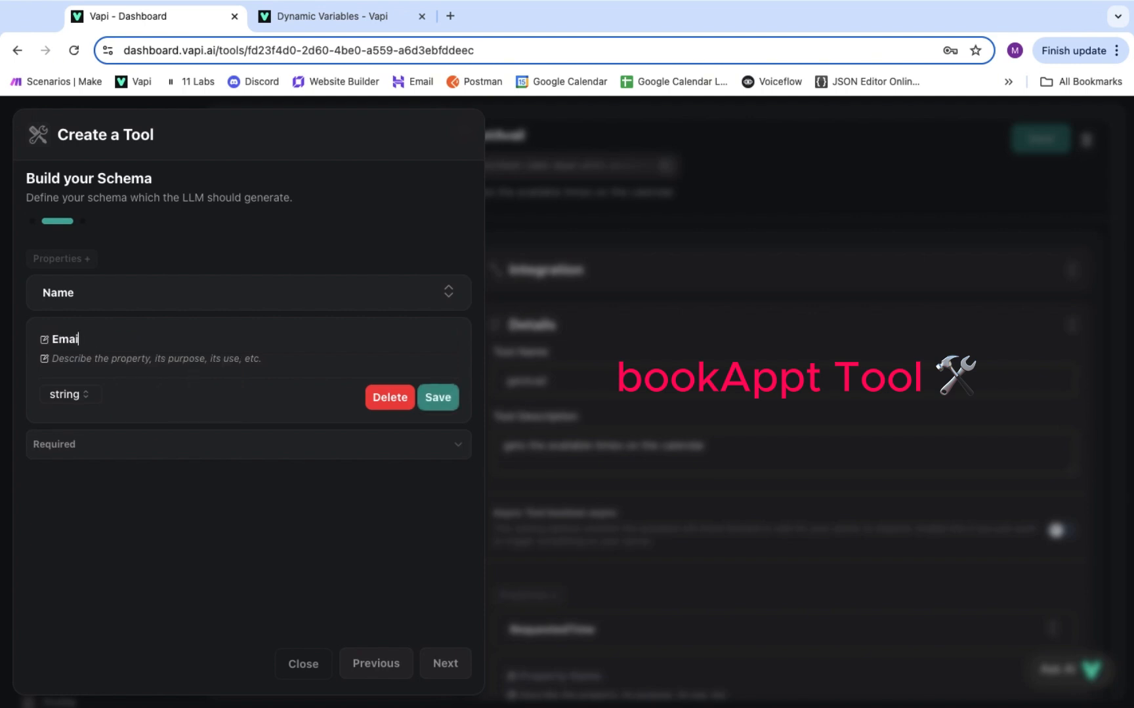
pyautogui.write('The emai')
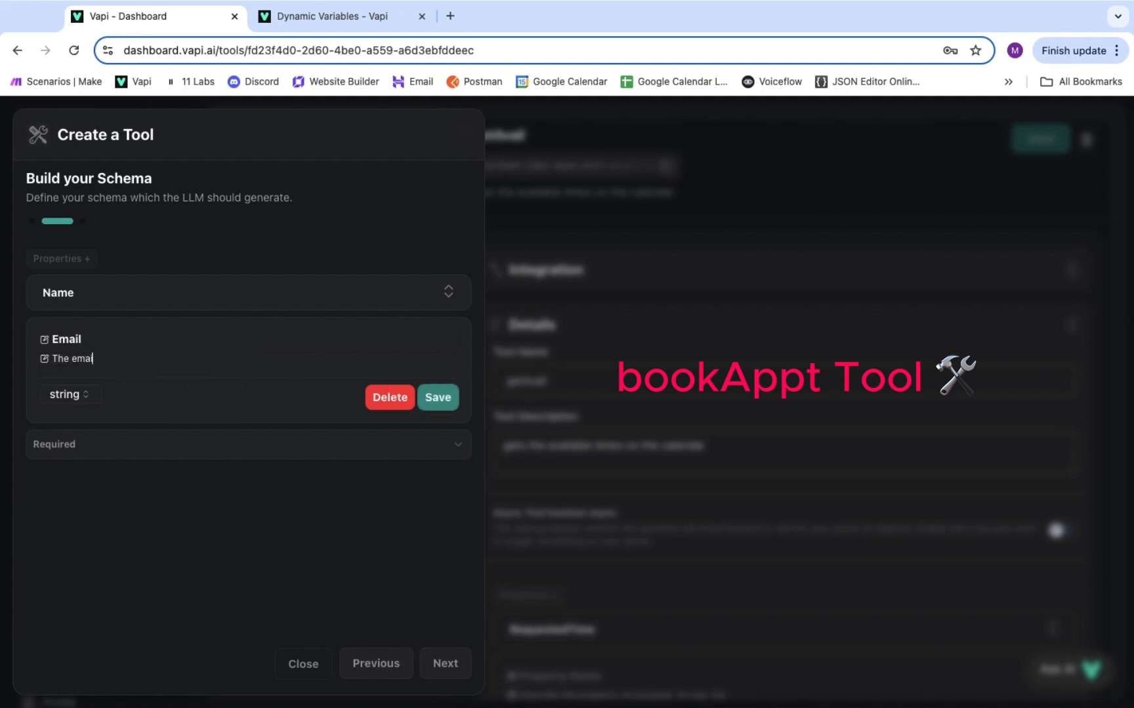
pyautogui.write('l of the customer')
pyautogui.click(438, 398)
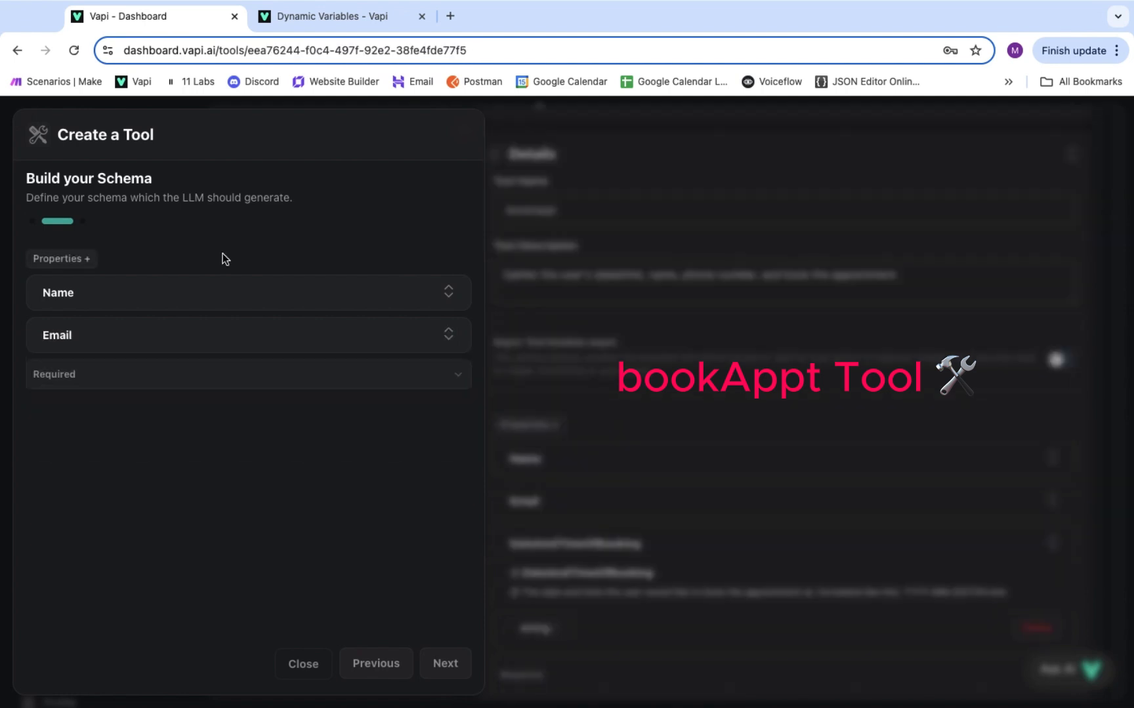
# - Add another string property to the schema and name it DateAndTimeOfBooking
pyautogui.click(91, 256)
pyautogui.click(223, 383)
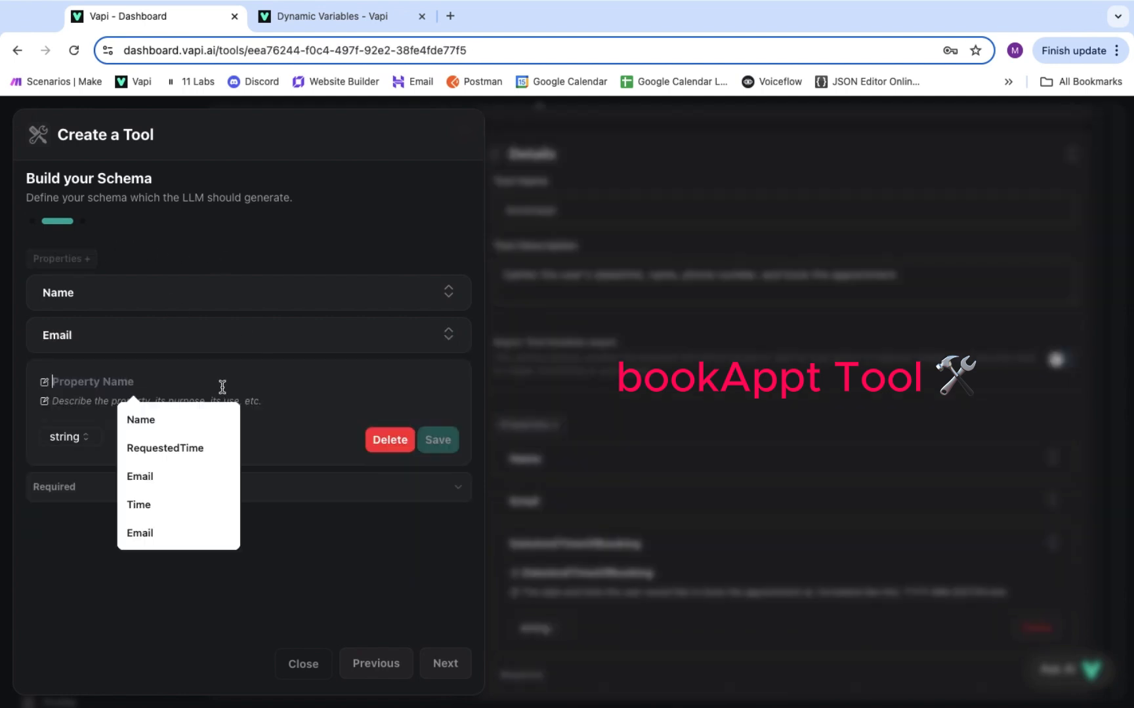
pyautogui.write('DateANd')
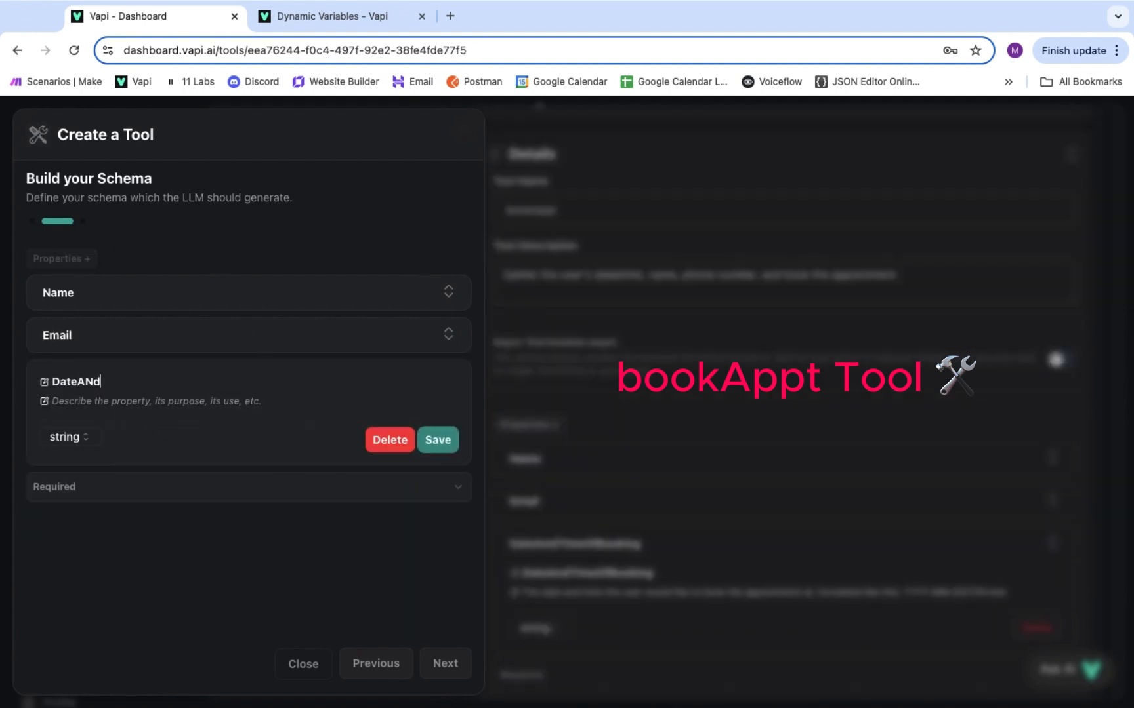
pyautogui.press('BackSpace')
pyautogui.press('BackSpace')
pyautogui.write('ndTimeOfBooking')
# - Save the property described as "the date and time the user would like to book the appointment at, formatted like this: YYYY-MM-DDTHH:mm" and proceed to tool details
pyautogui.click(59, 400)
pyautogui.write('the date a')
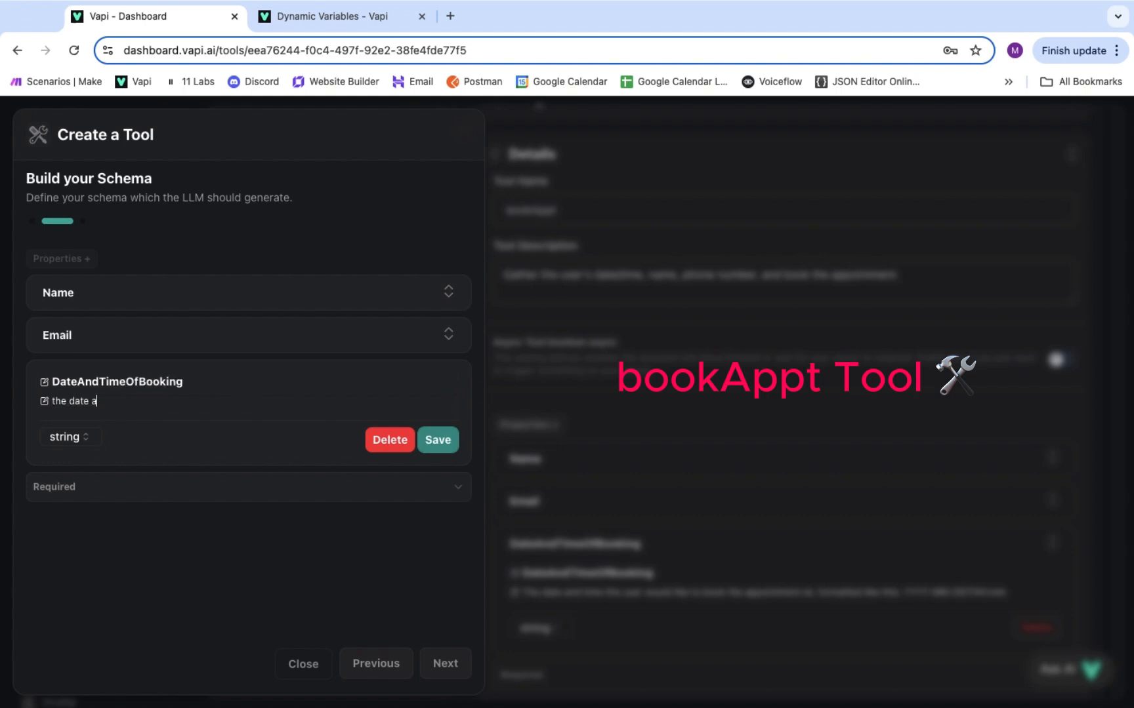
pyautogui.write('nd time the user would like to b')
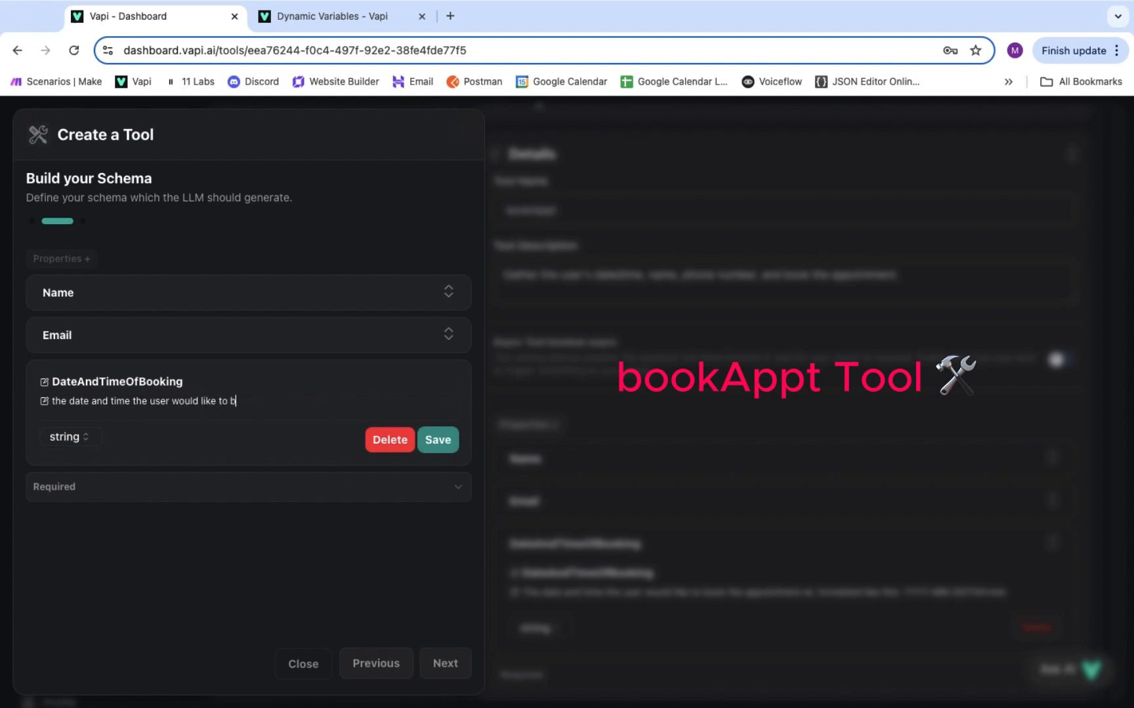
pyautogui.write('ook the appointment at, form')
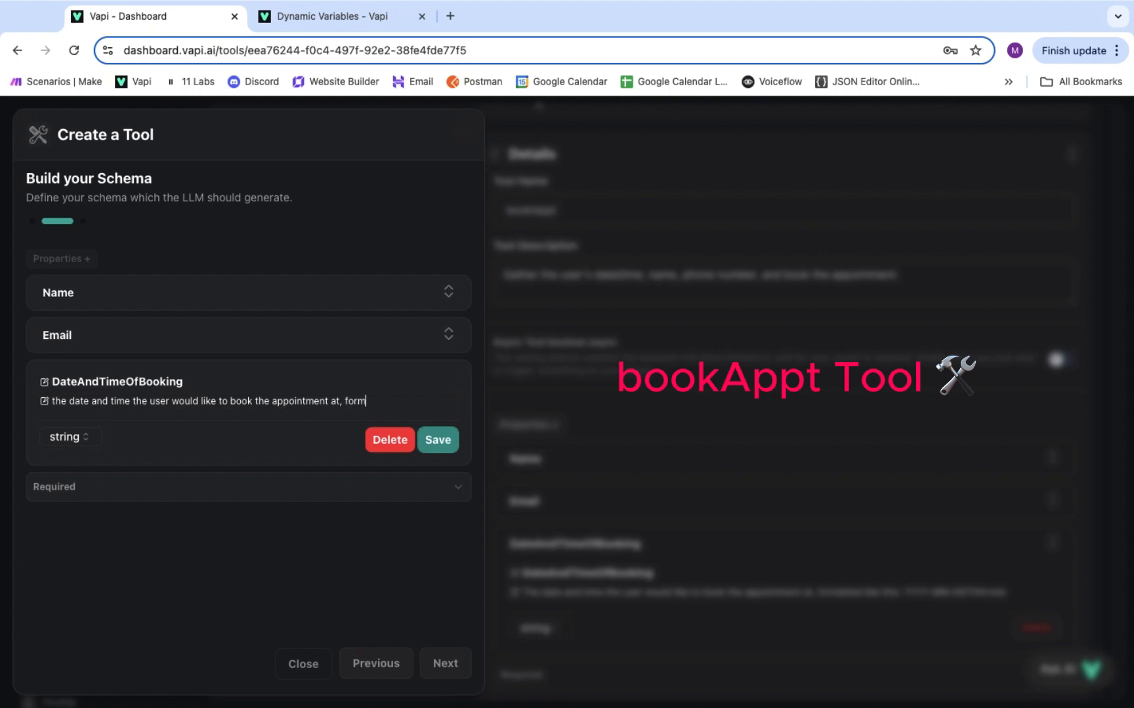
pyautogui.write('mad like this:')
pyautogui.write('YYYY-MM-DDTHH:mm')
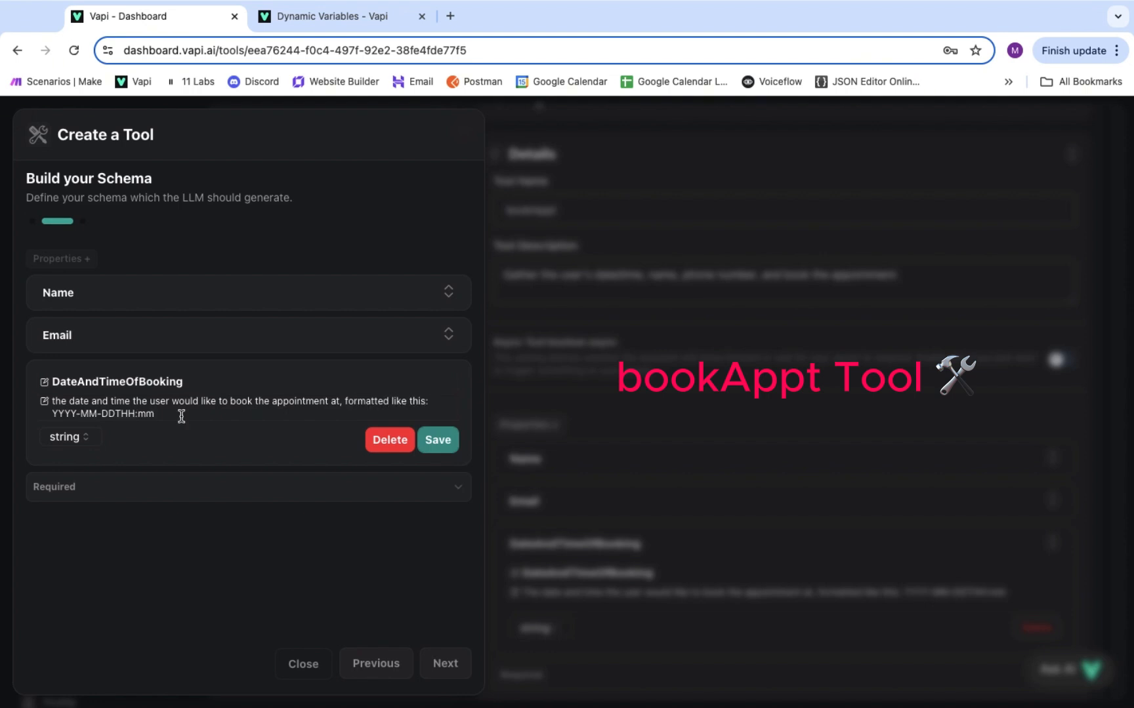
pyautogui.moveTo(51, 419); pyautogui.dragTo(155, 415)
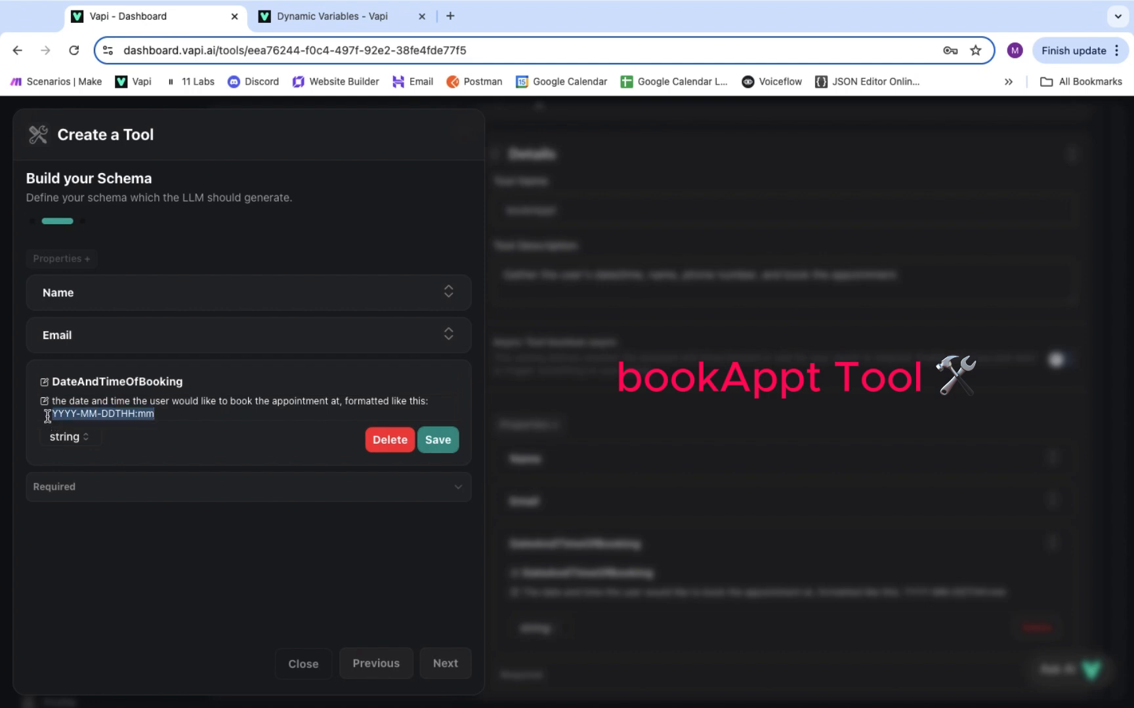
pyautogui.click(231, 441)
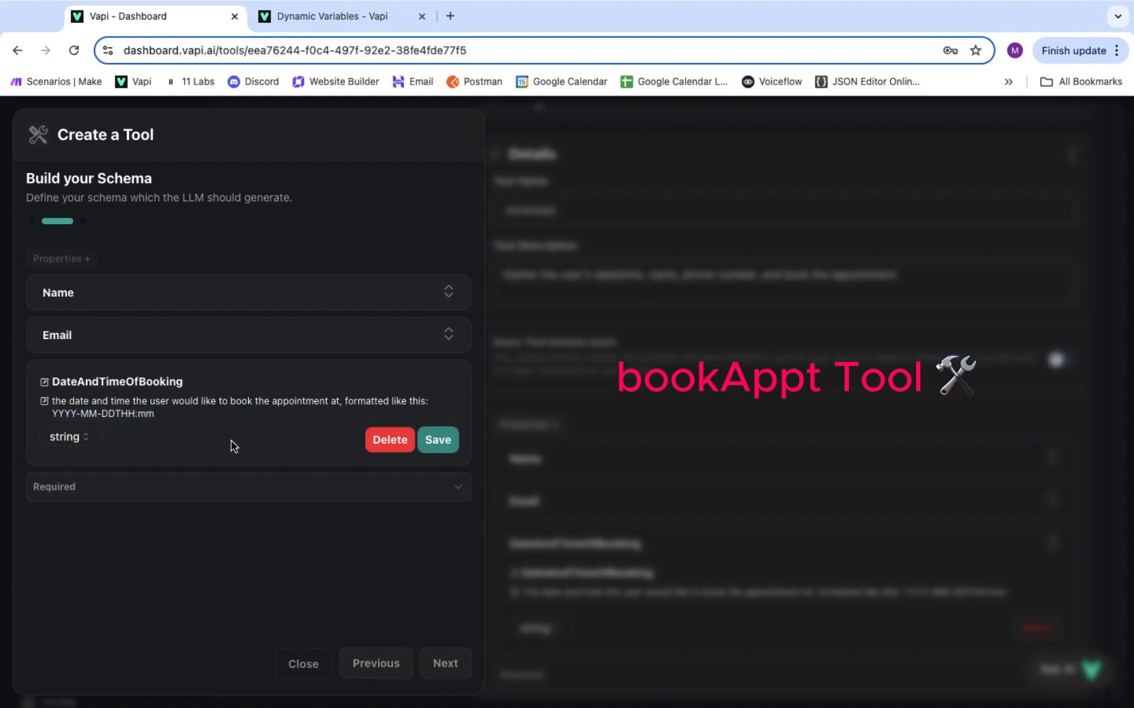
pyautogui.click(437, 440)
pyautogui.click(446, 664)
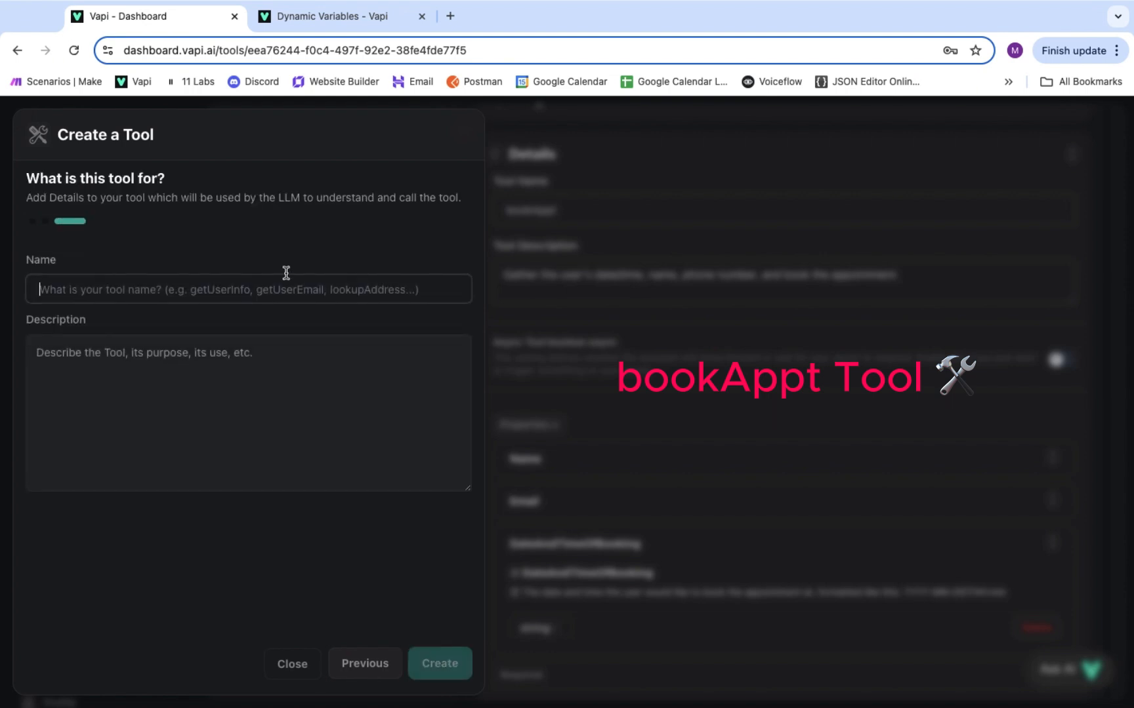
# - Create the tool as bookAppt with the description "gather the users date/time of booking, name, email, and book the appointment"
pyautogui.write('b')
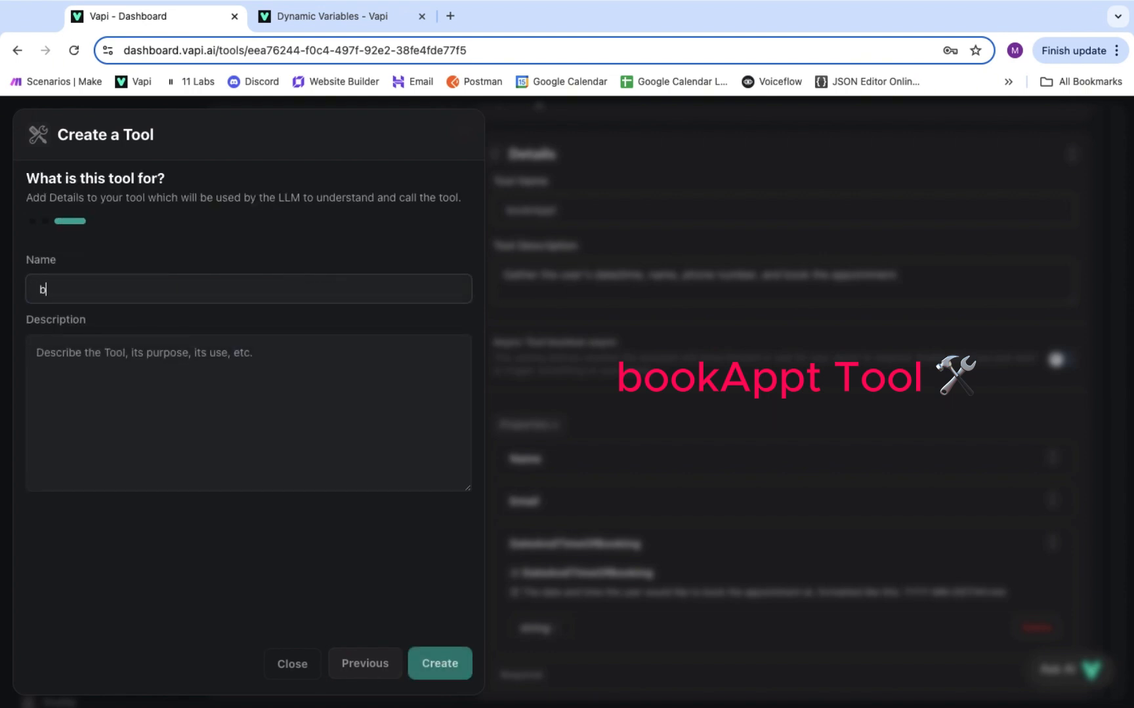
pyautogui.write('ookAppt')
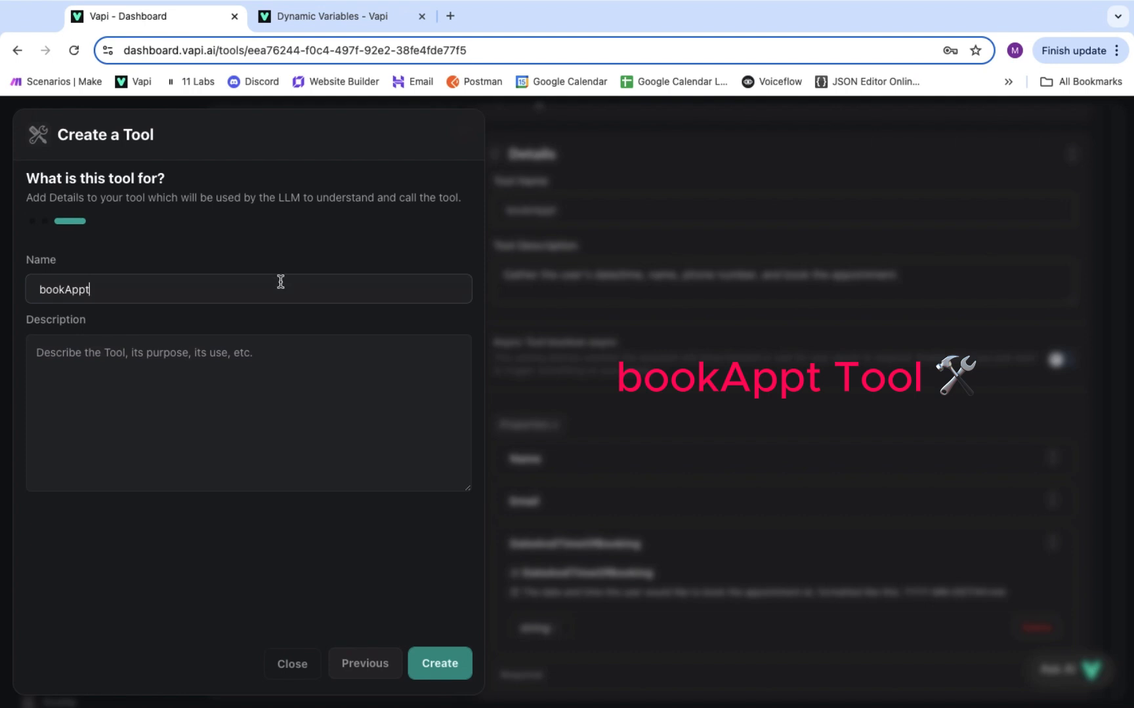
pyautogui.click(206, 353)
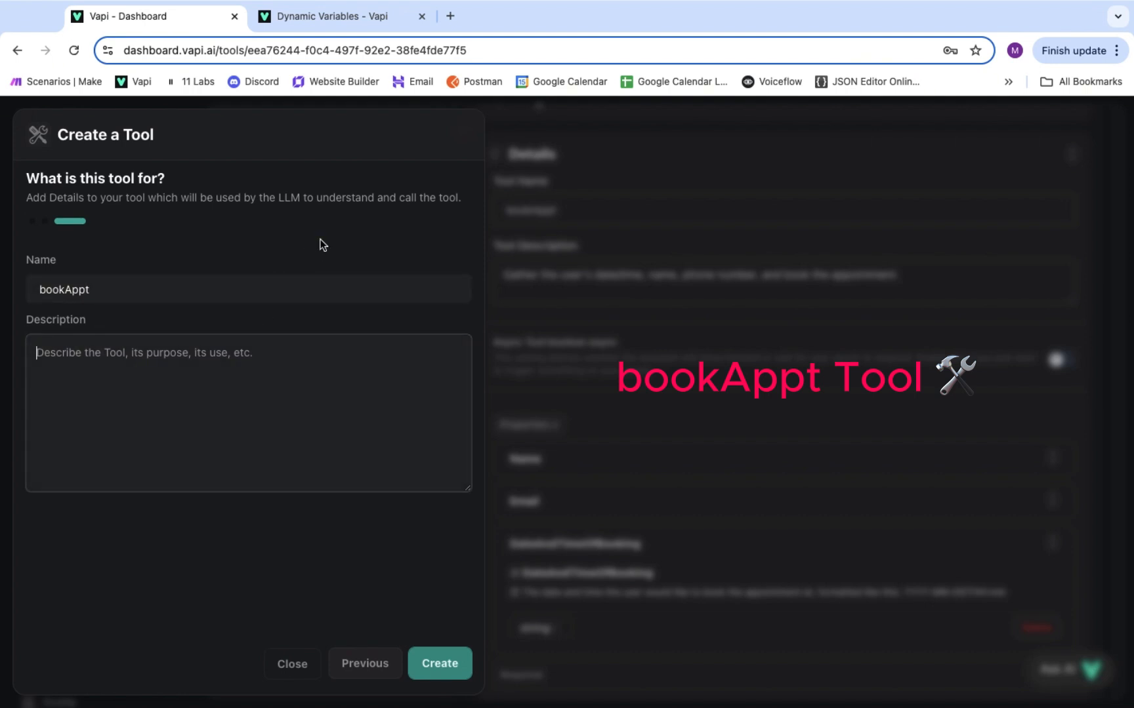
pyautogui.write('gather')
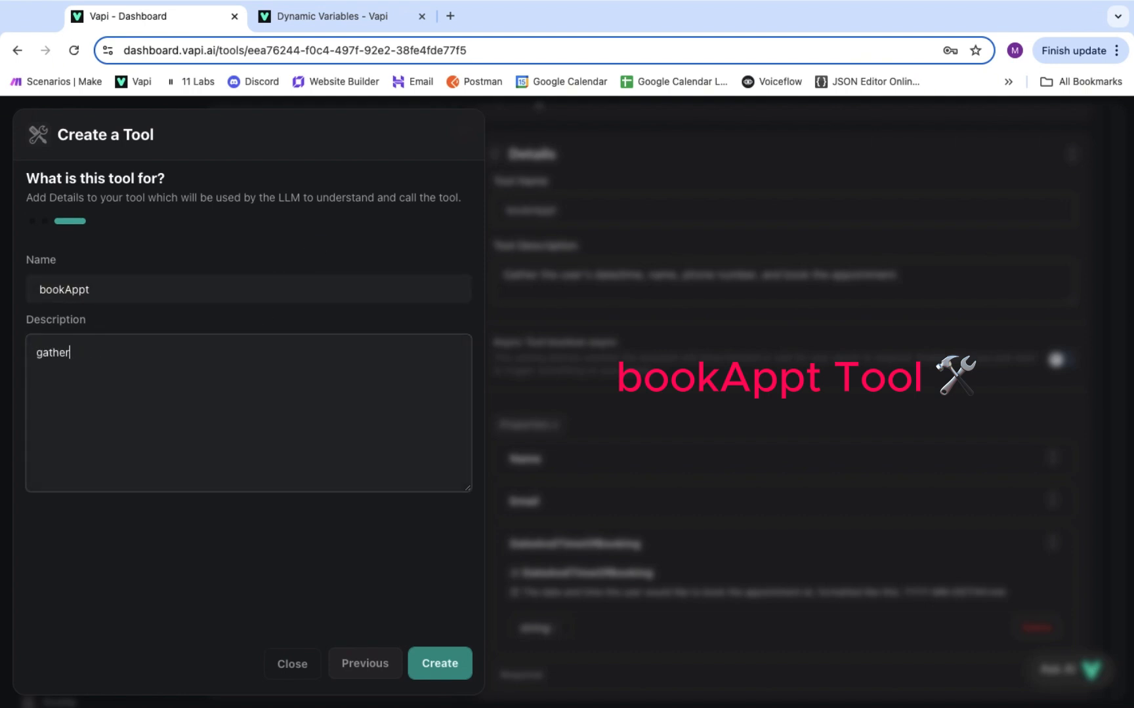
pyautogui.write(' the users date/time of bookin')
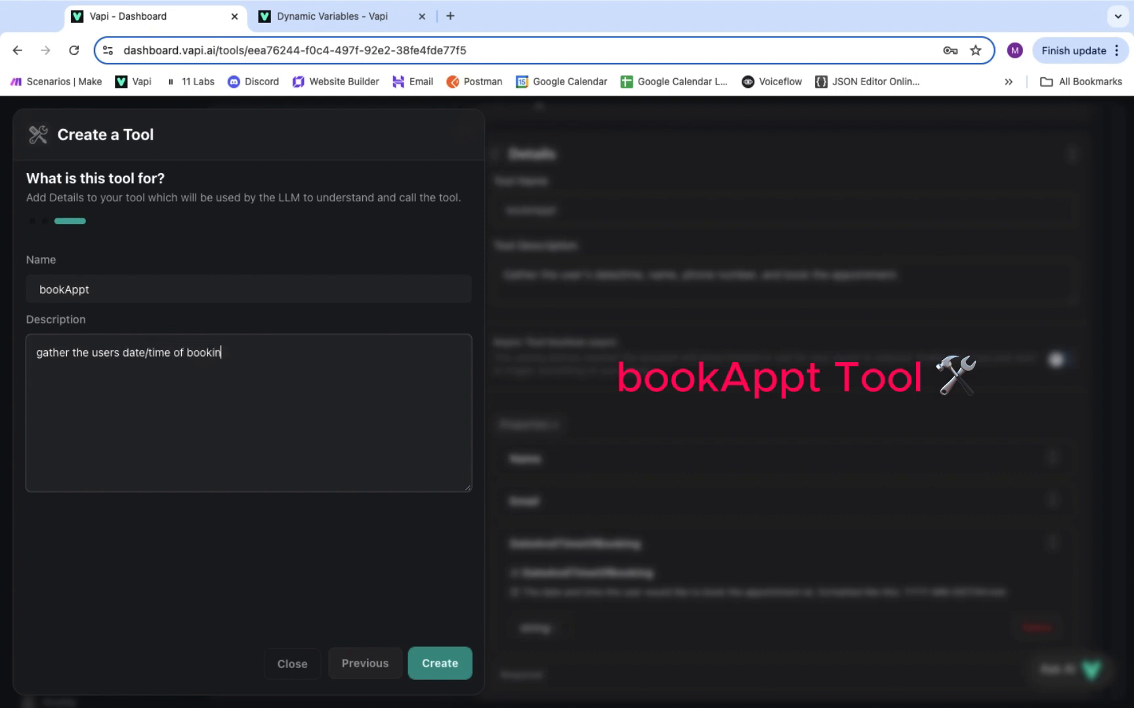
pyautogui.write('g, name, email, and book the a')
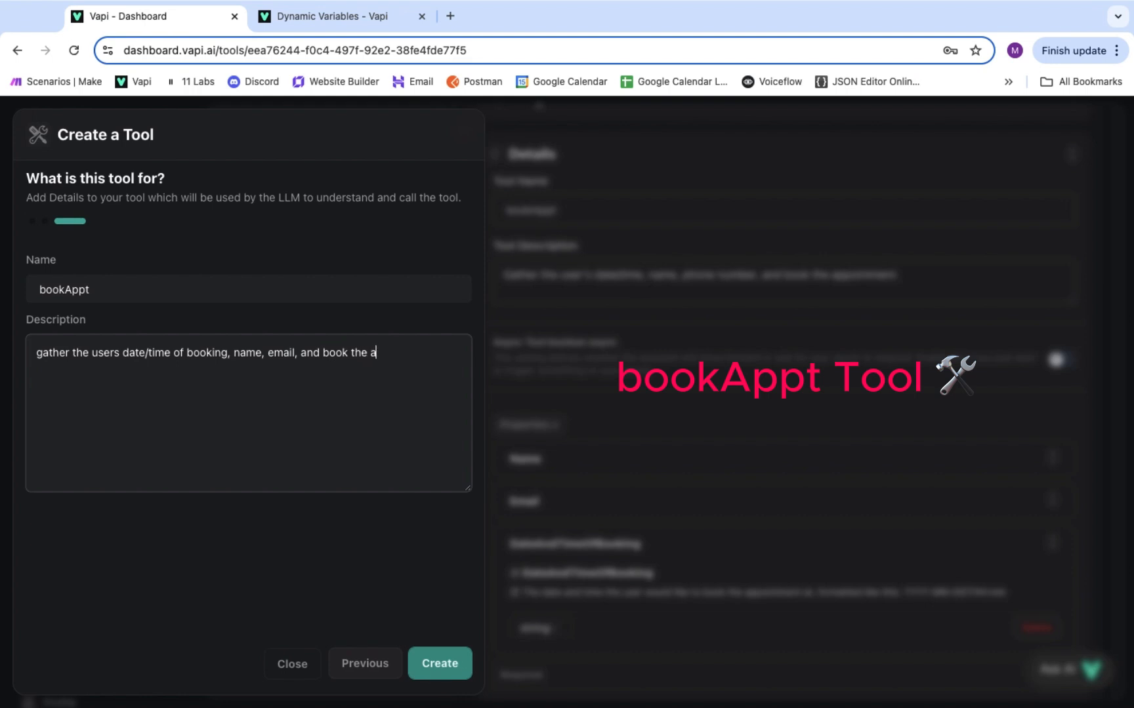
pyautogui.write('ppointment')
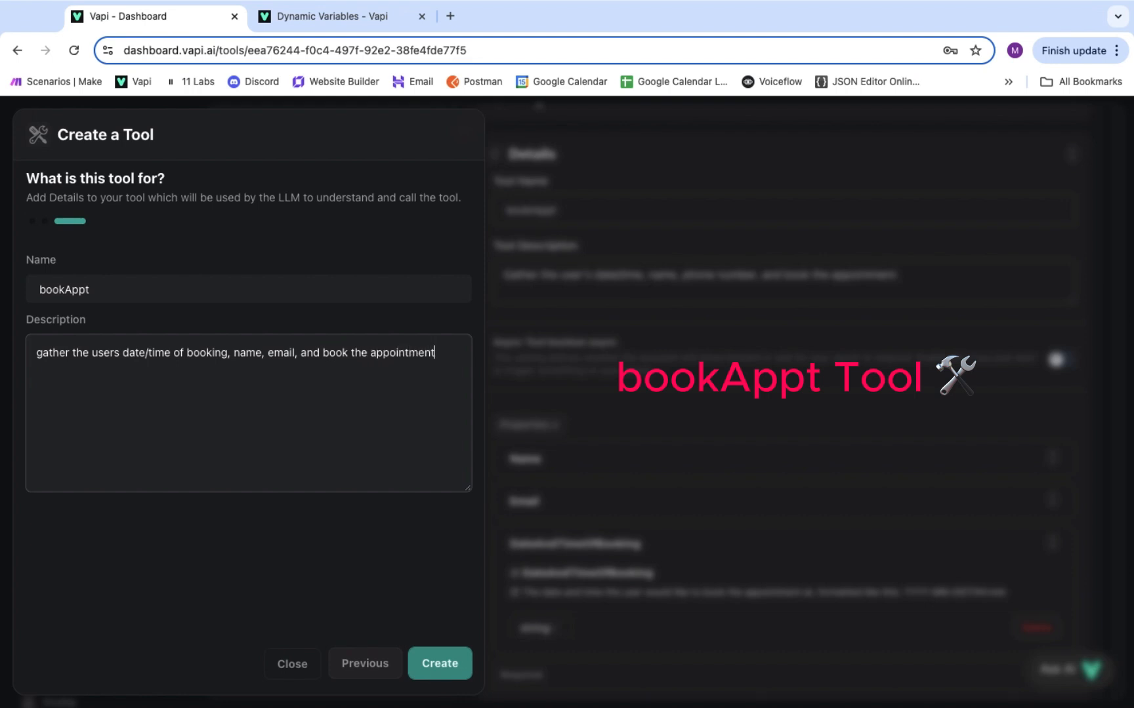
pyautogui.click(434, 667)
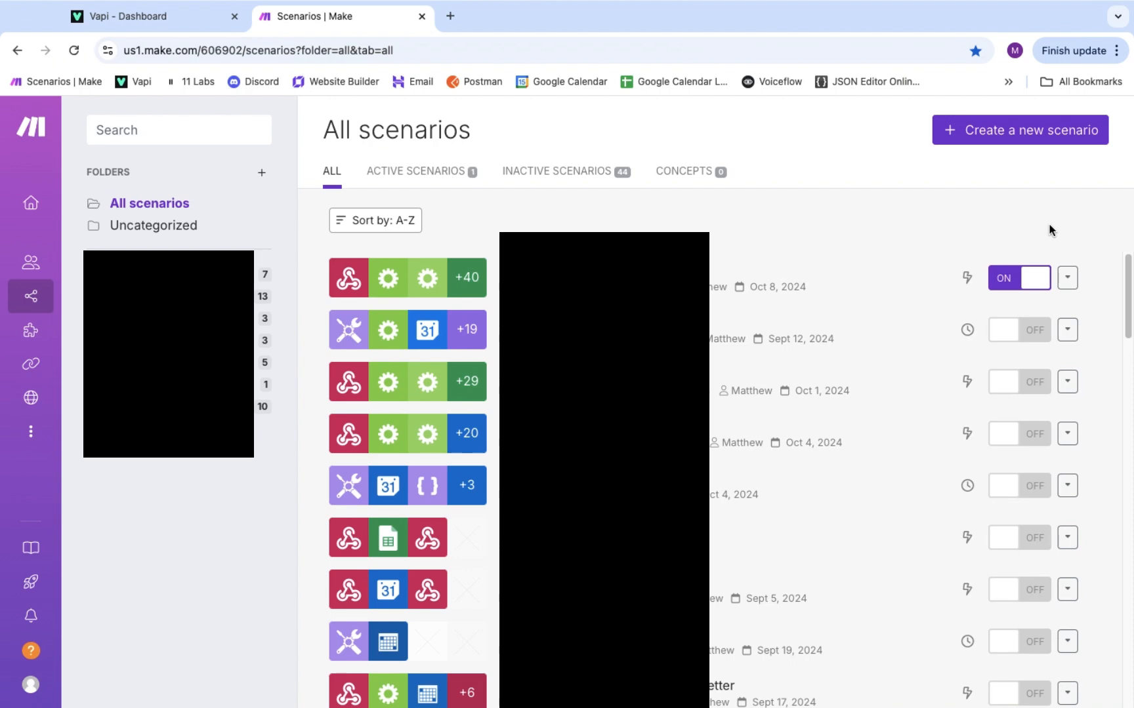
# - In Make, create a new scenario and import the BrightSmiles Dental Appt Setter blueprint into it
pyautogui.click(1029, 135)
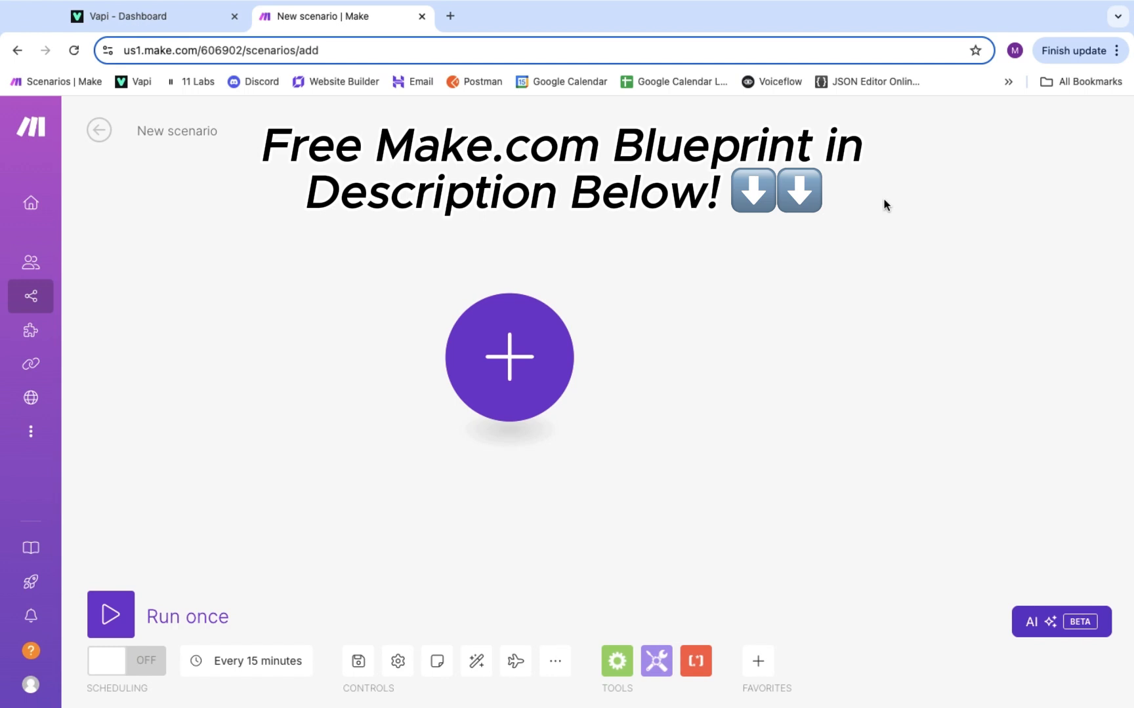
pyautogui.click(555, 660)
pyautogui.click(532, 599)
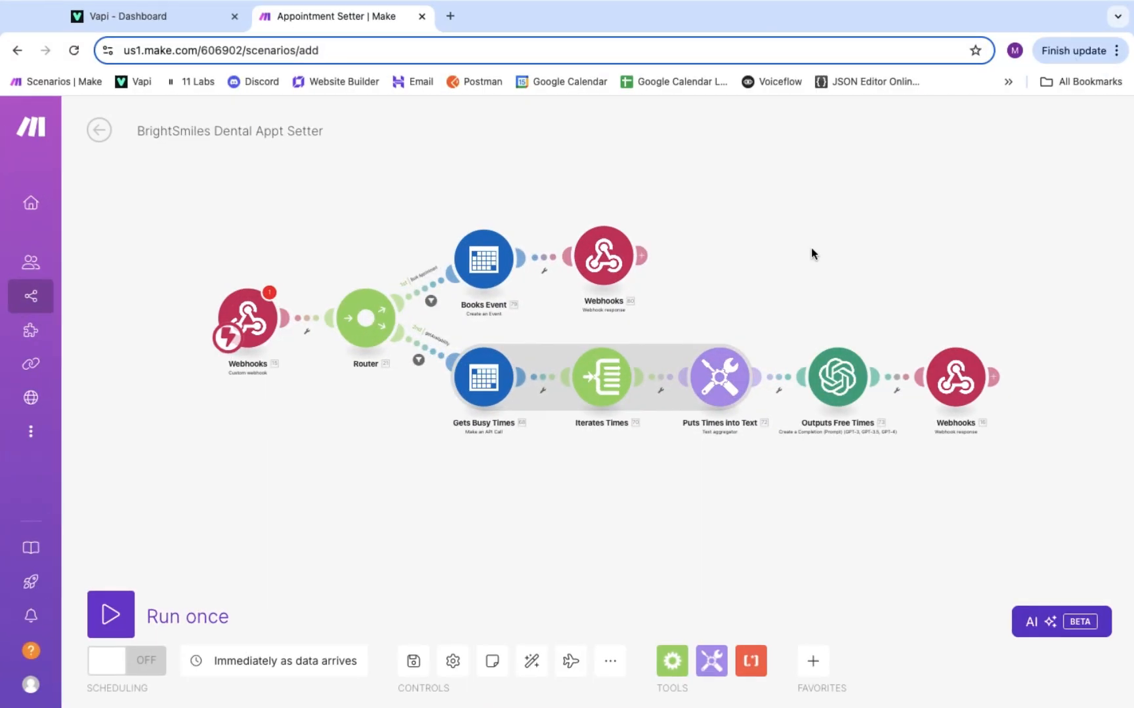
# - Create a new webhook named BrightSmiles Dental for the scenario's custom webhook trigger, without IP restrictions
pyautogui.scroll(2, 420, 299)
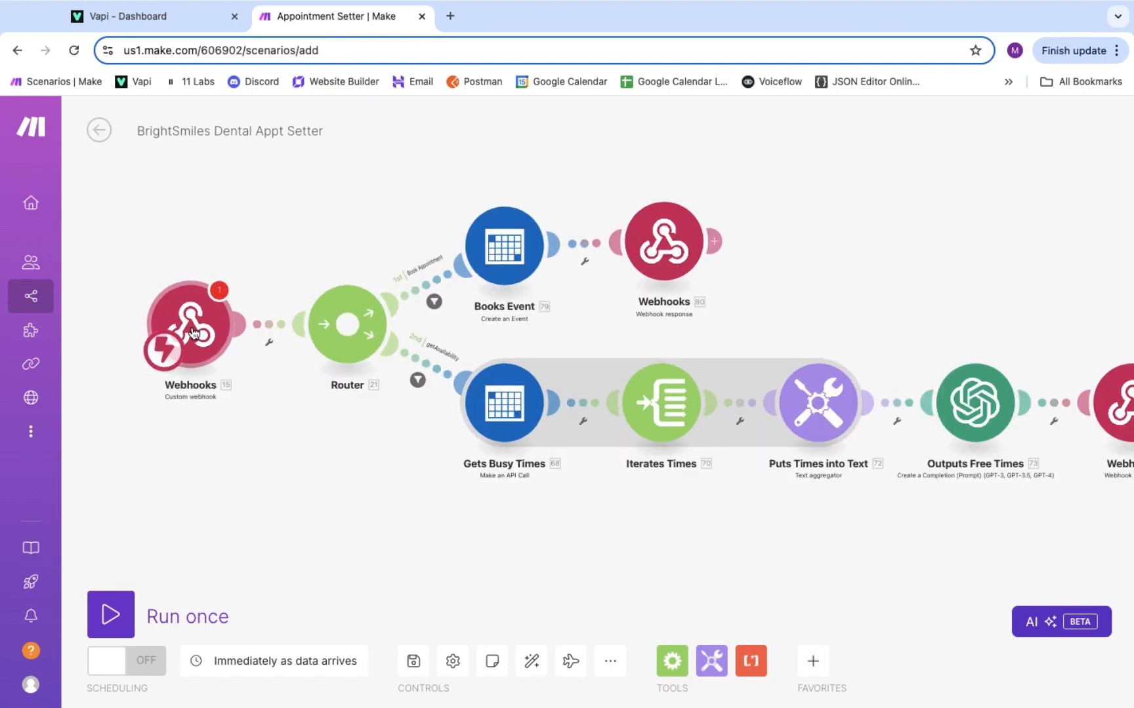
pyautogui.click(195, 323)
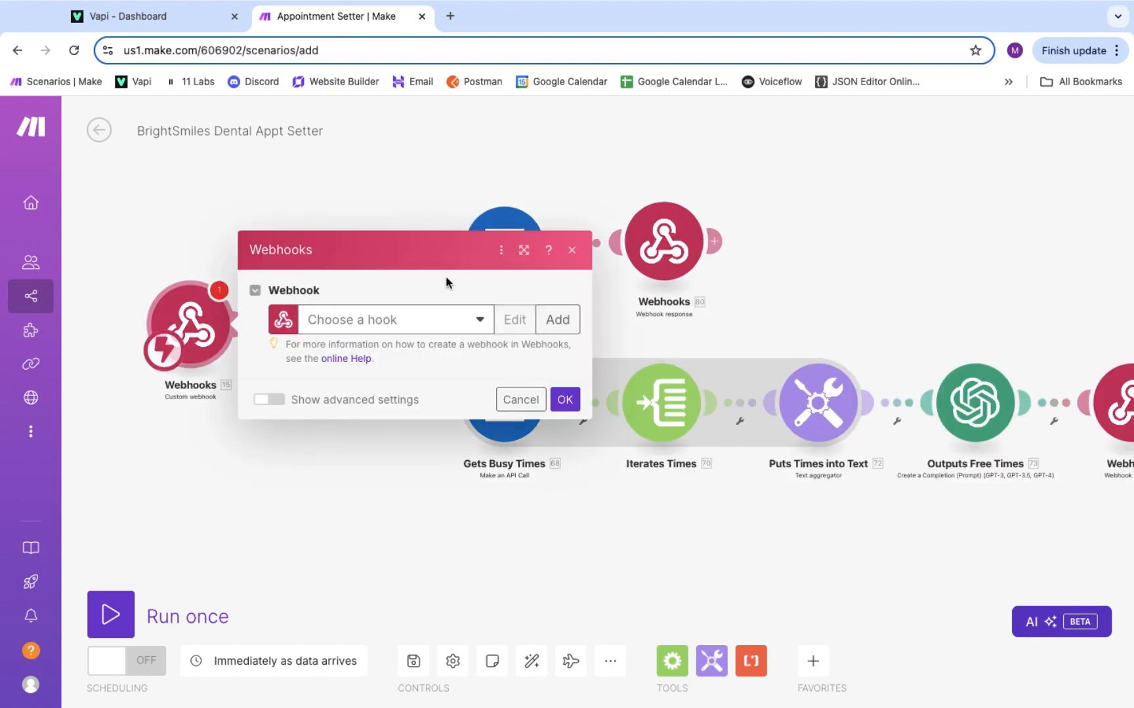
pyautogui.click(563, 321)
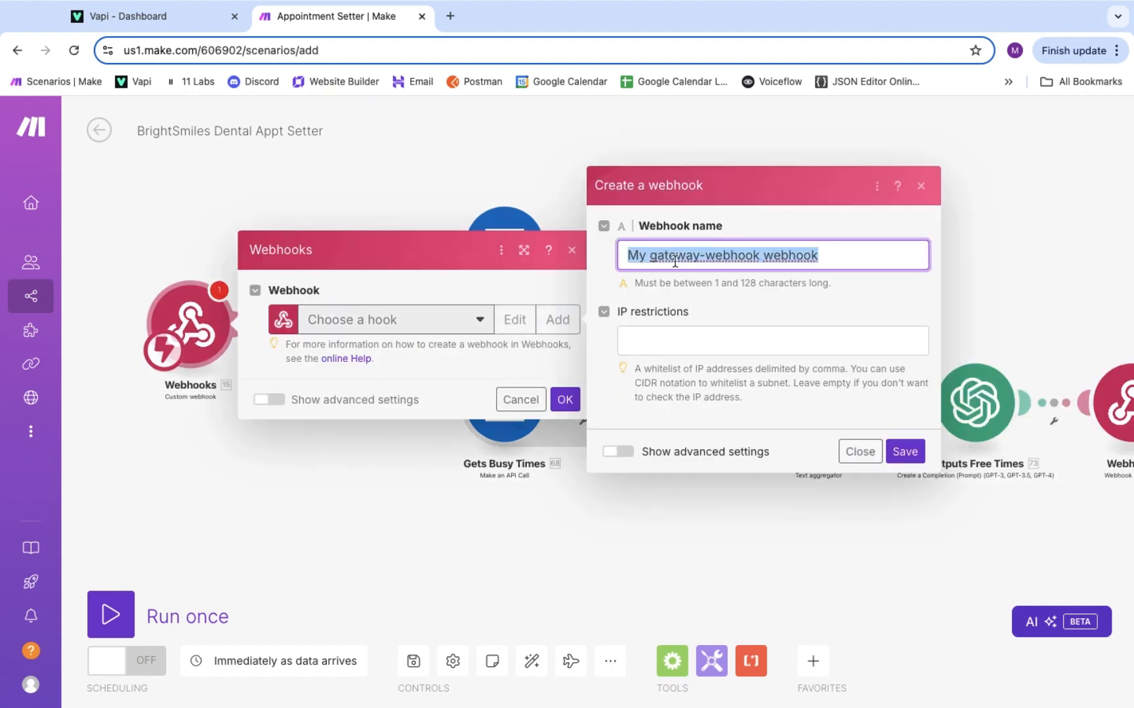
pyautogui.write('Brigh')
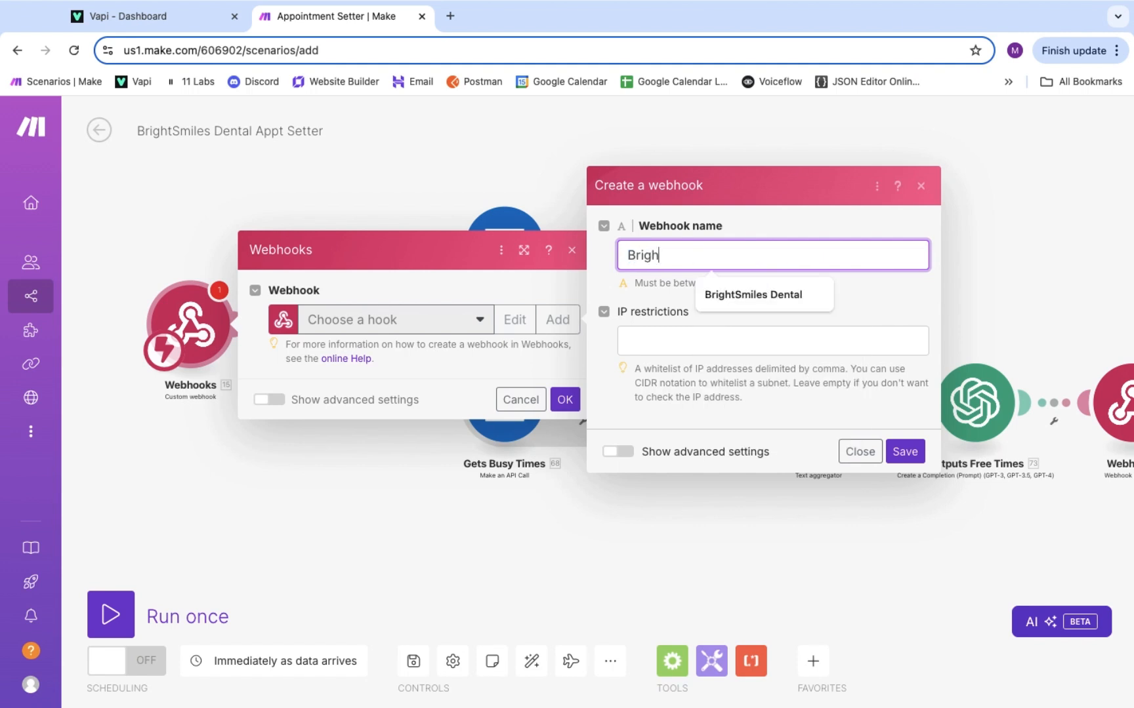
pyautogui.press('Down')
pyautogui.press('Return')
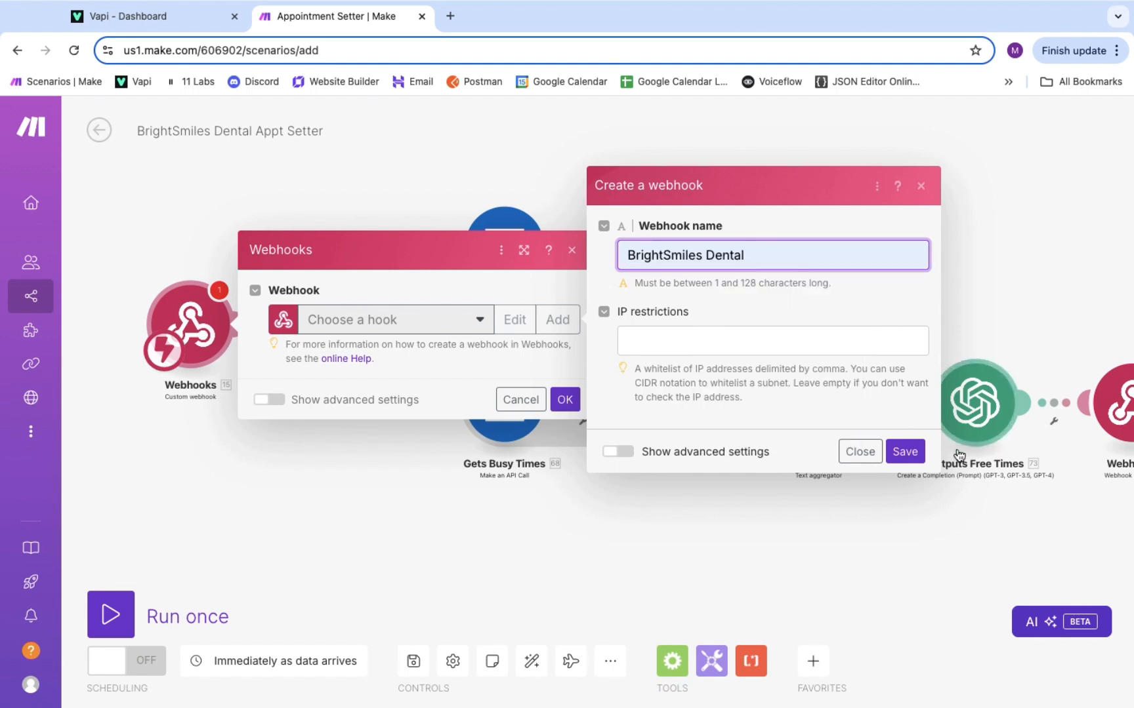
pyautogui.click(903, 452)
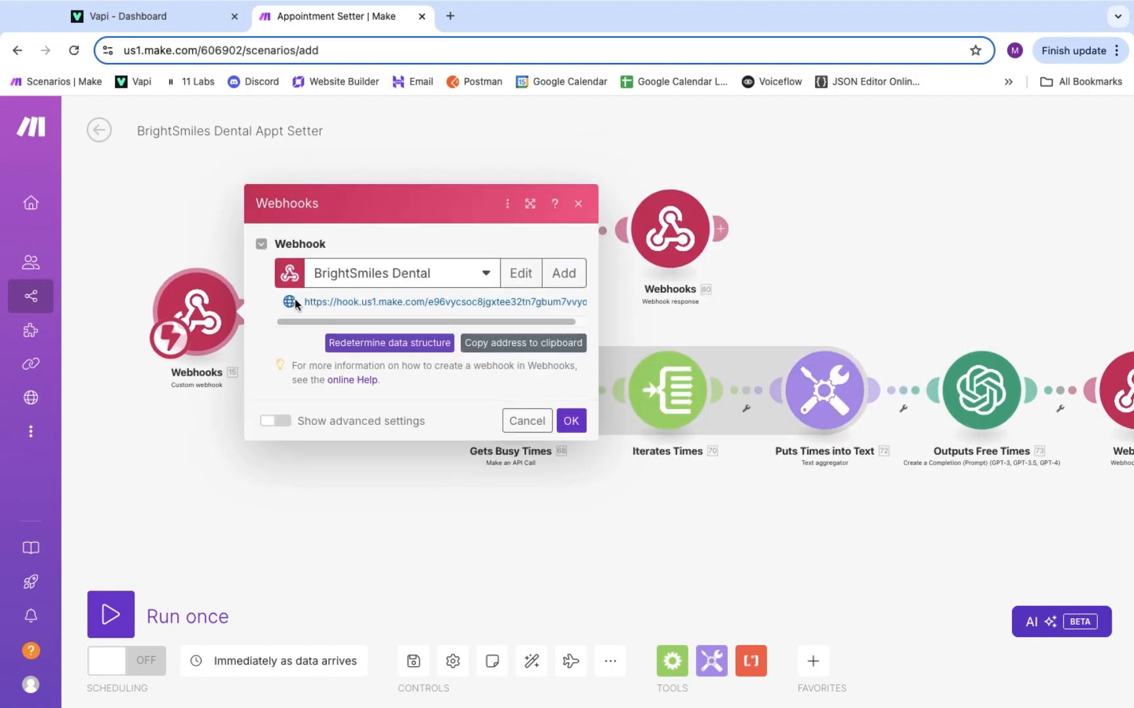
# - Copy the BrightSmiles Dental webhook address and save it as the server URL of the getAvail tool in Vapi
pyautogui.moveTo(301, 300); pyautogui.dragTo(591, 298)
pyautogui.hotkey('ctrl', 'c')
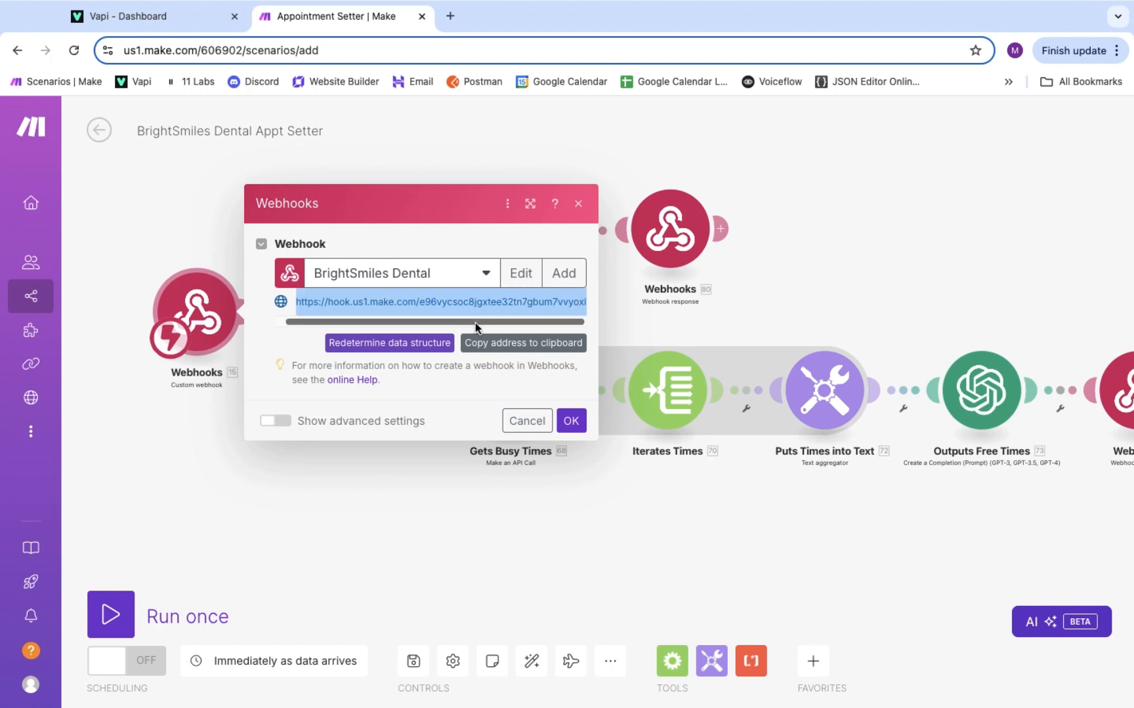
pyautogui.click(508, 349)
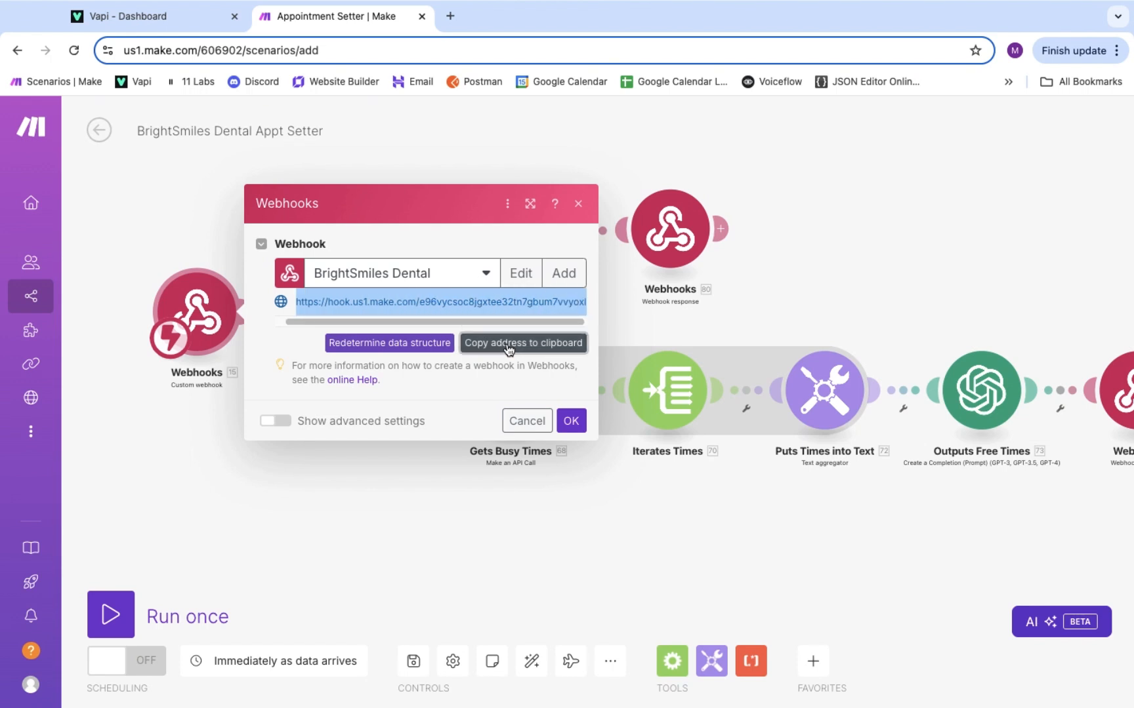
pyautogui.click(150, 18)
pyautogui.click(566, 469)
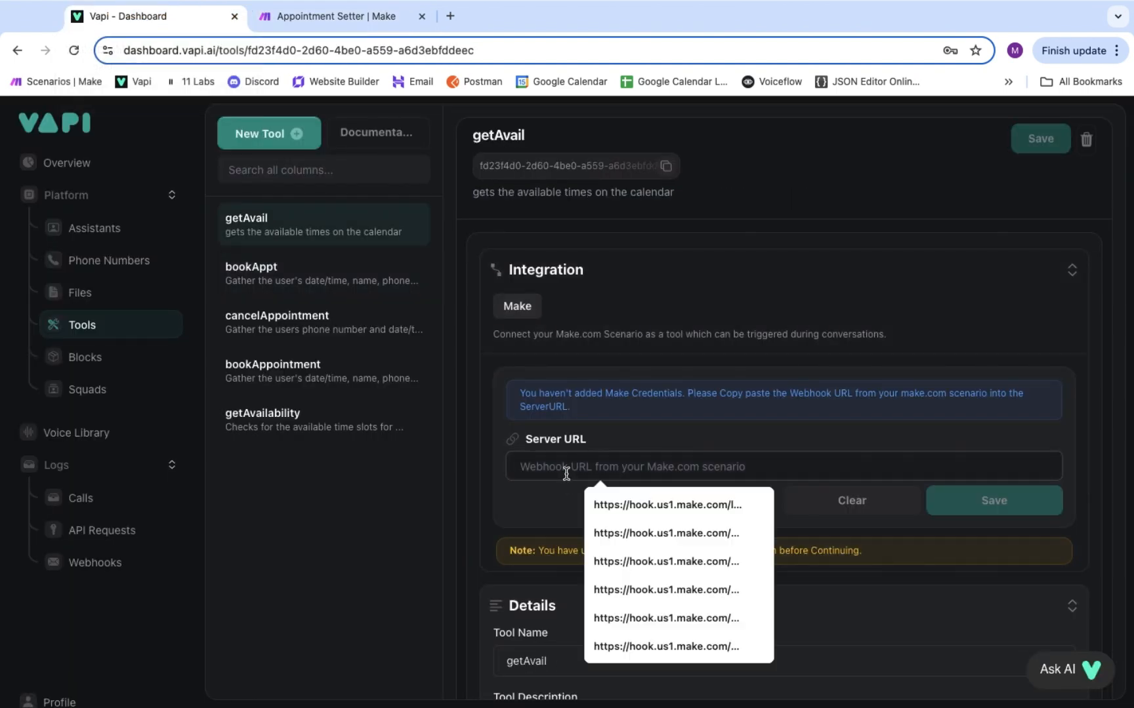
pyautogui.hotkey('ctrl', 'v')
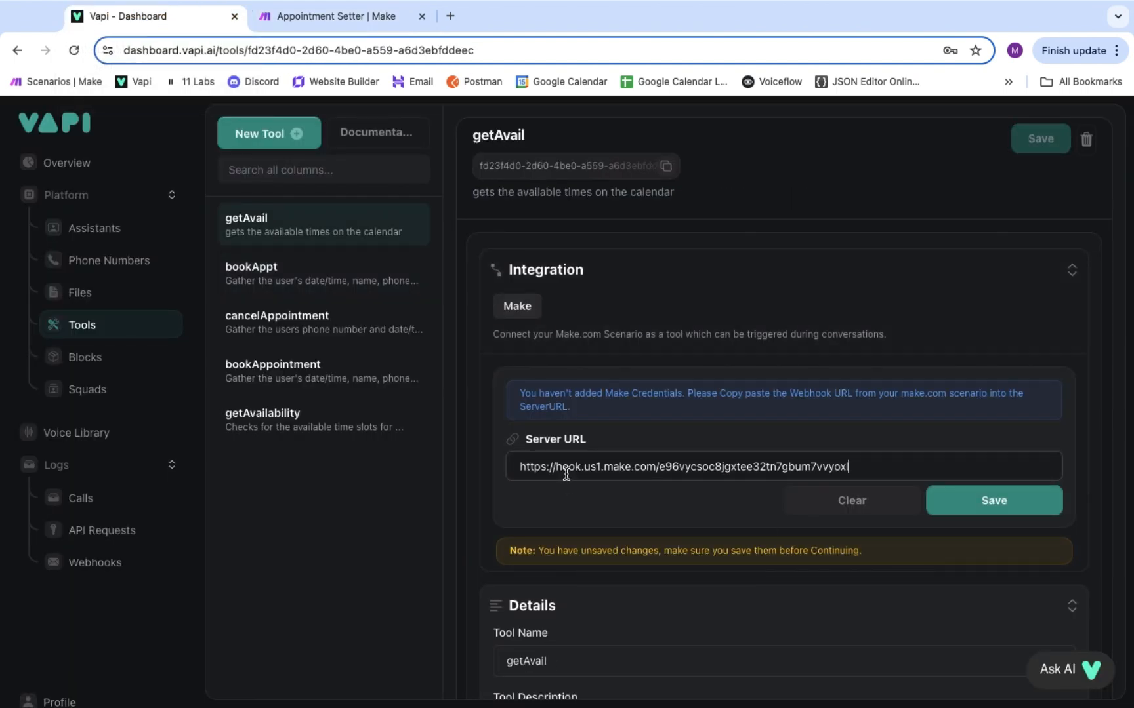
pyautogui.click(994, 500)
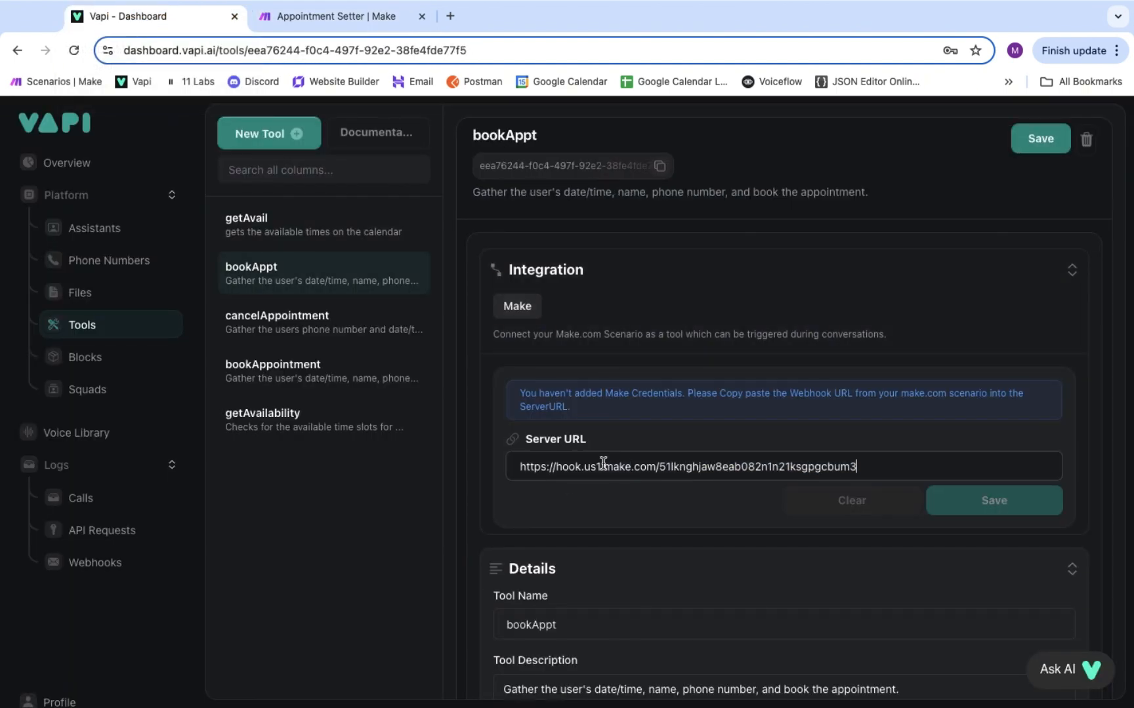
# - Replace the bookAppt tool's server URL with the copied webhook address and save the tool
pyautogui.tripleClick(604, 463)
pyautogui.hotkey('ctrl', 'v')
pyautogui.click(968, 492)
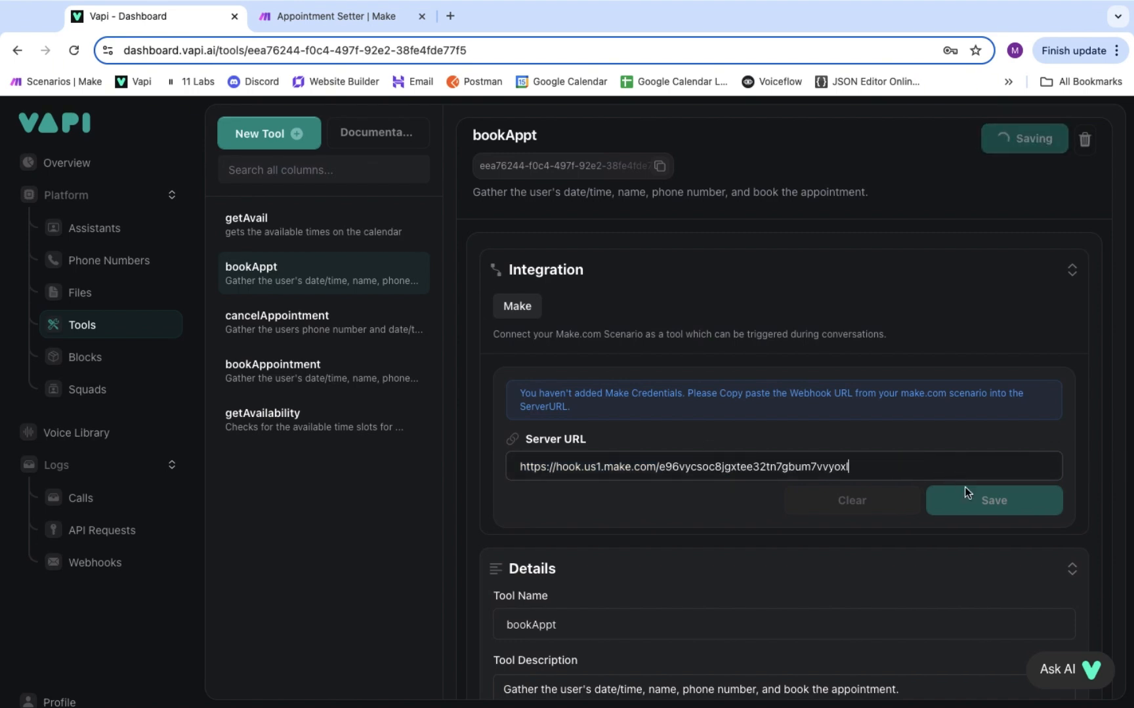
pyautogui.click(1039, 139)
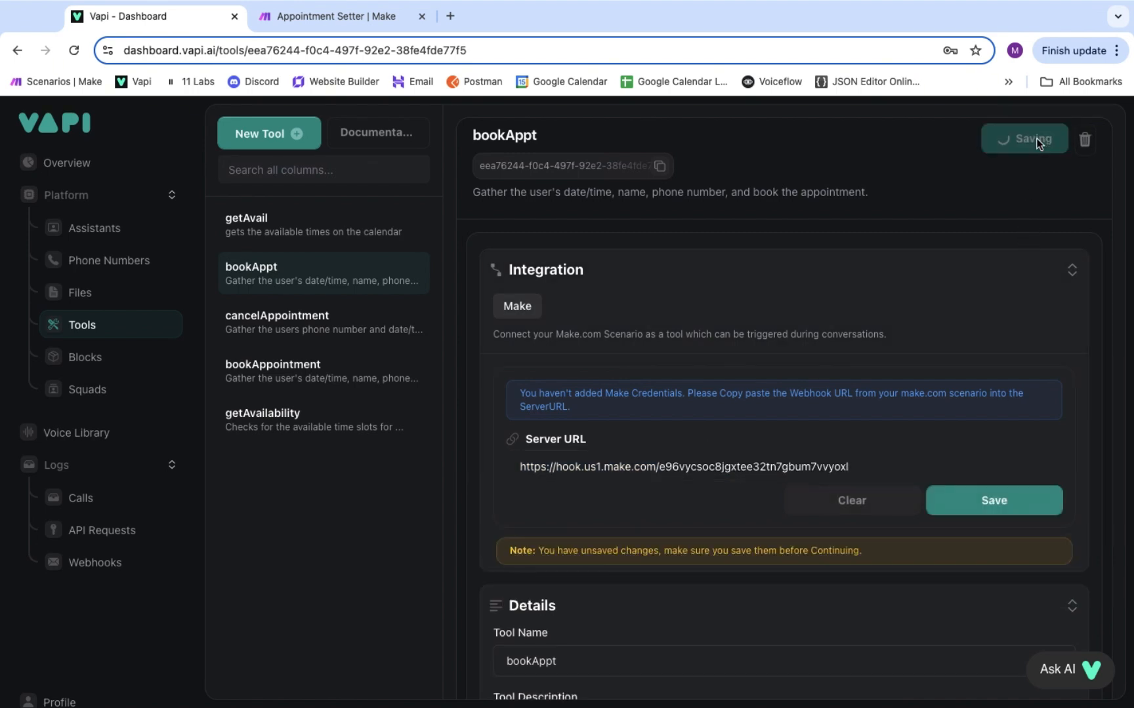
# - Check in the Make scenario that the getAvailability route filter matches the getAvail tool name in Vapi
pyautogui.click(334, 17)
pyautogui.click(184, 223)
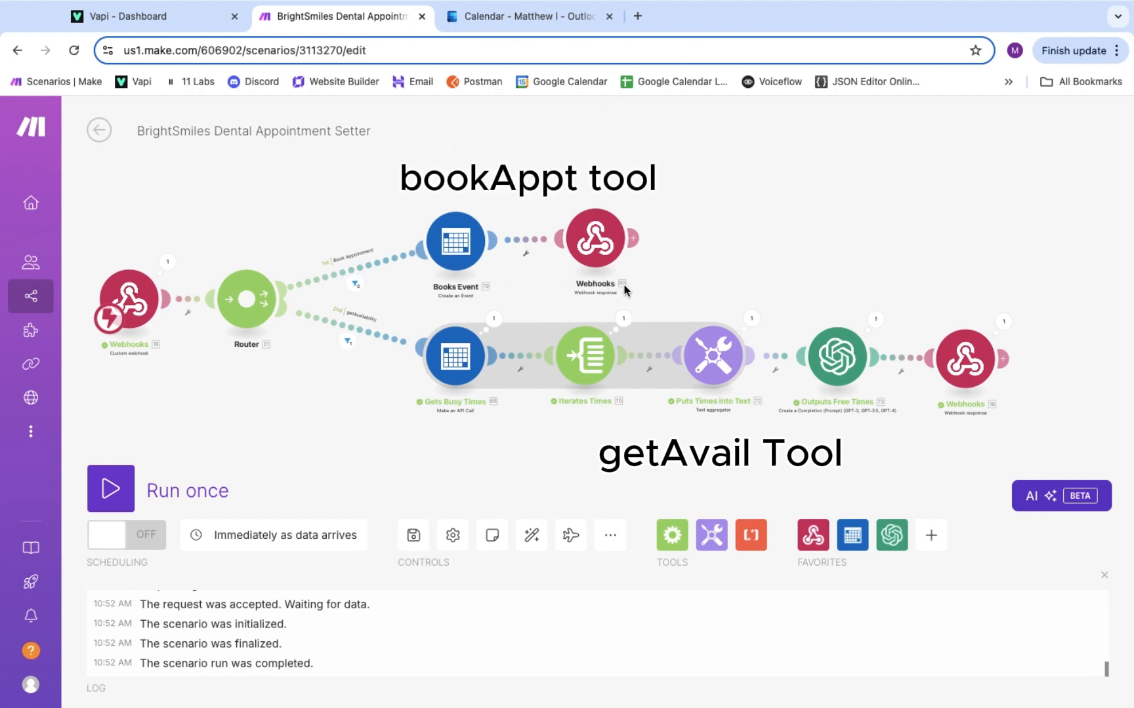
pyautogui.click(360, 332)
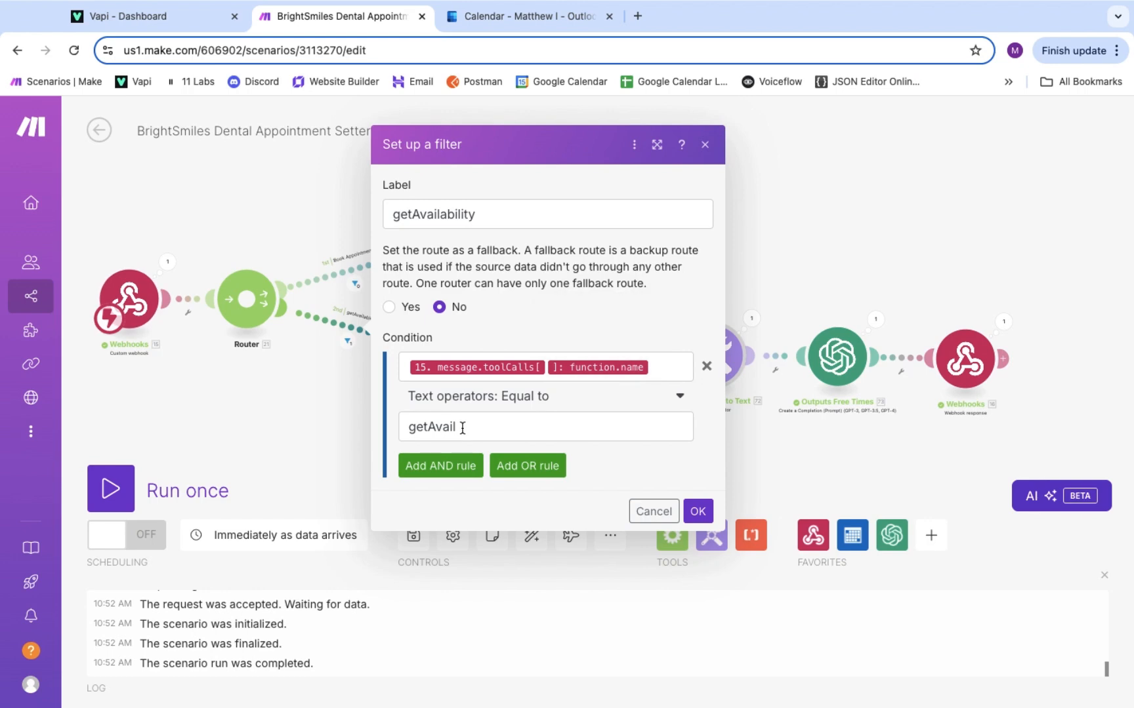
pyautogui.click(140, 23)
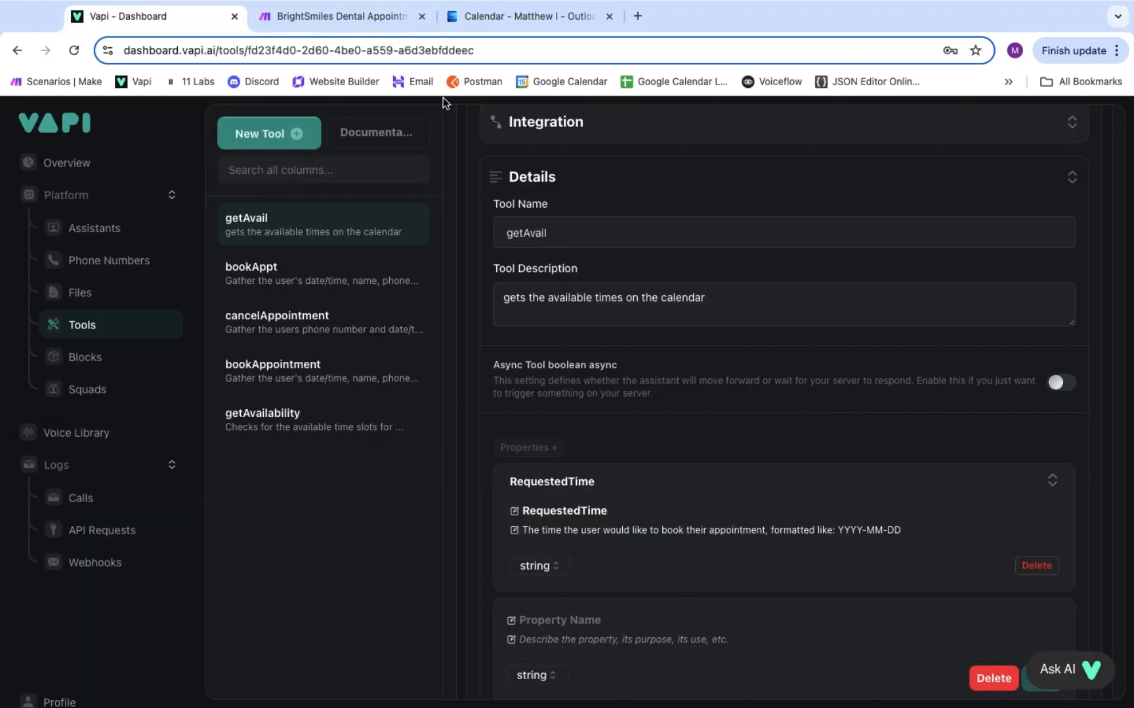
pyautogui.click(351, 17)
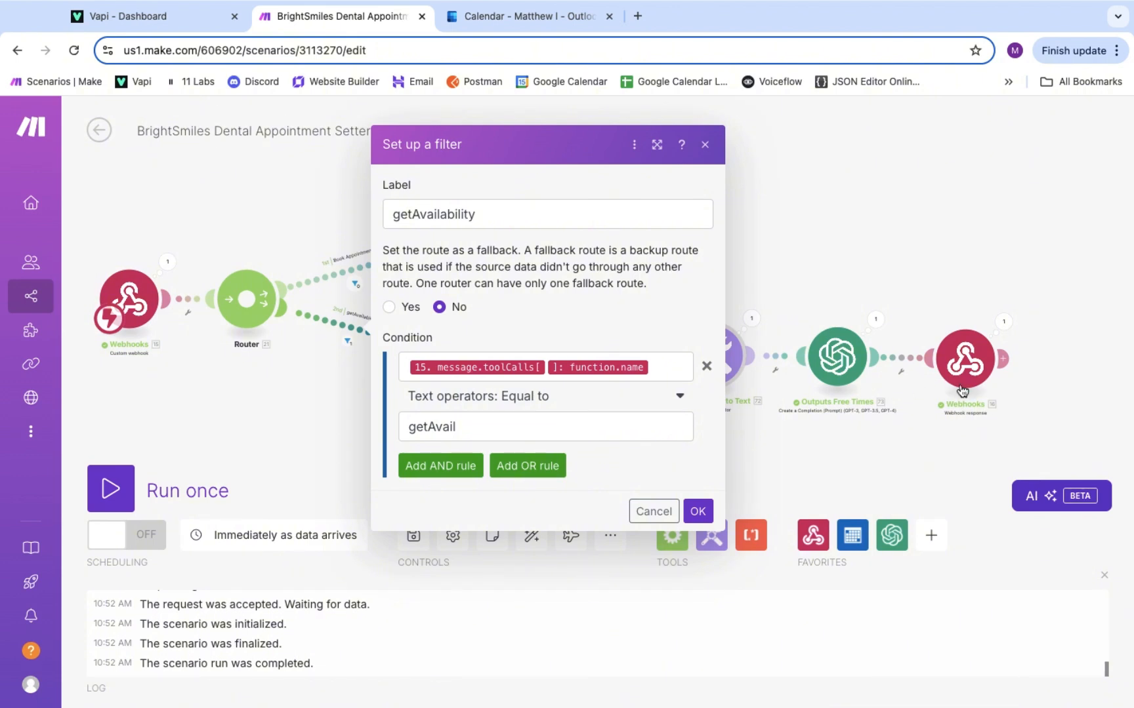
pyautogui.click(327, 243)
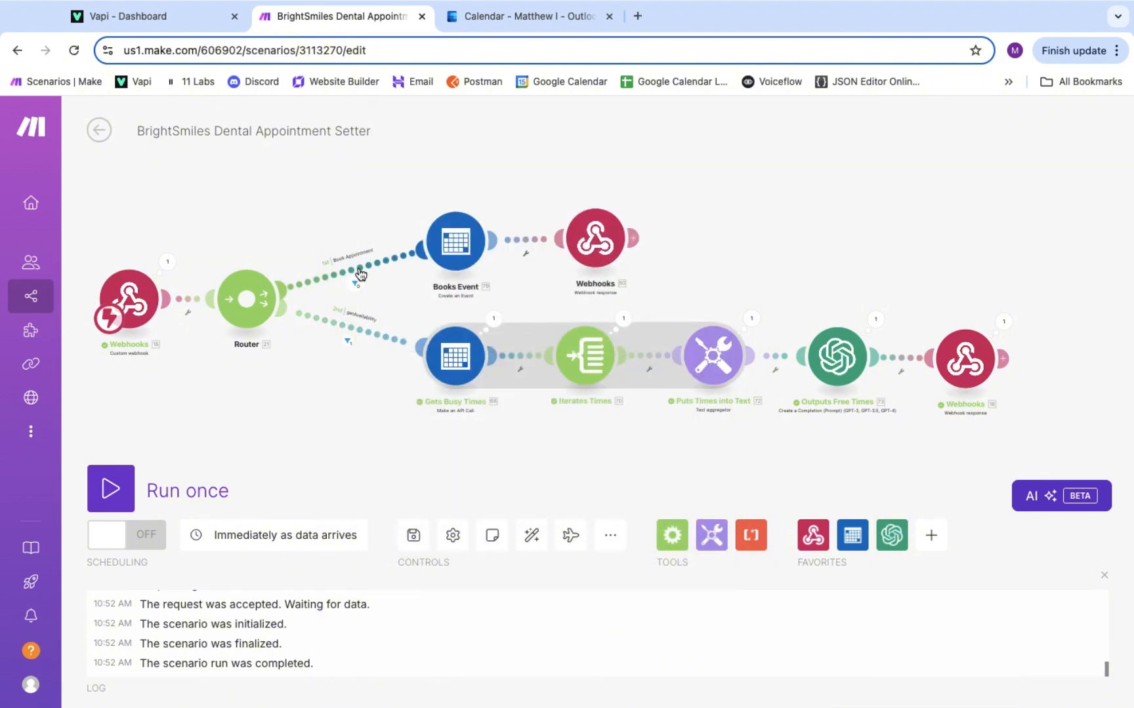
# - Compare the Book Appointment route filter's condition in Make with the bookAppt tool name in Vapi
pyautogui.click(360, 274)
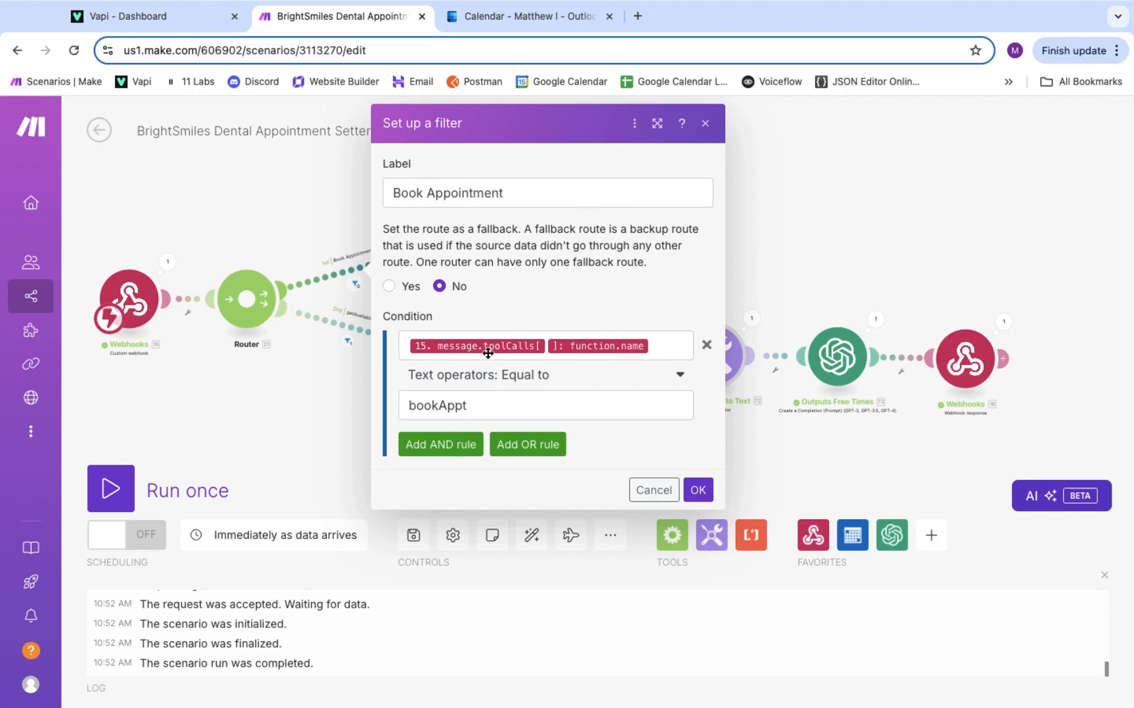
pyautogui.click(182, 29)
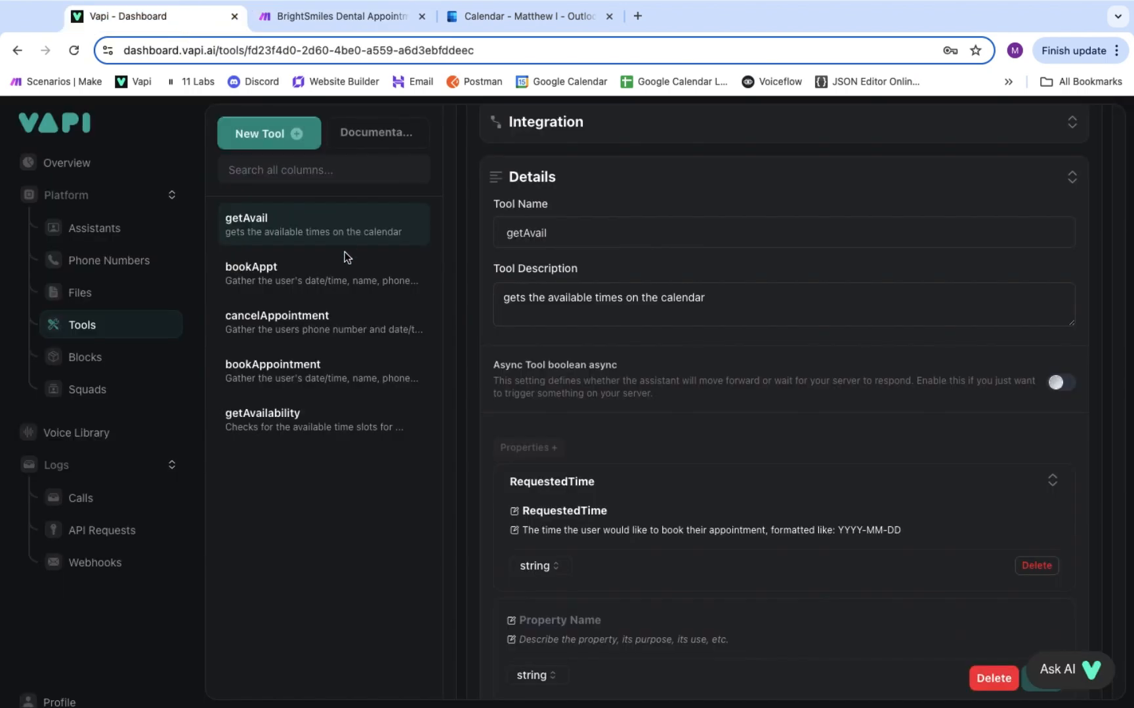
pyautogui.click(337, 272)
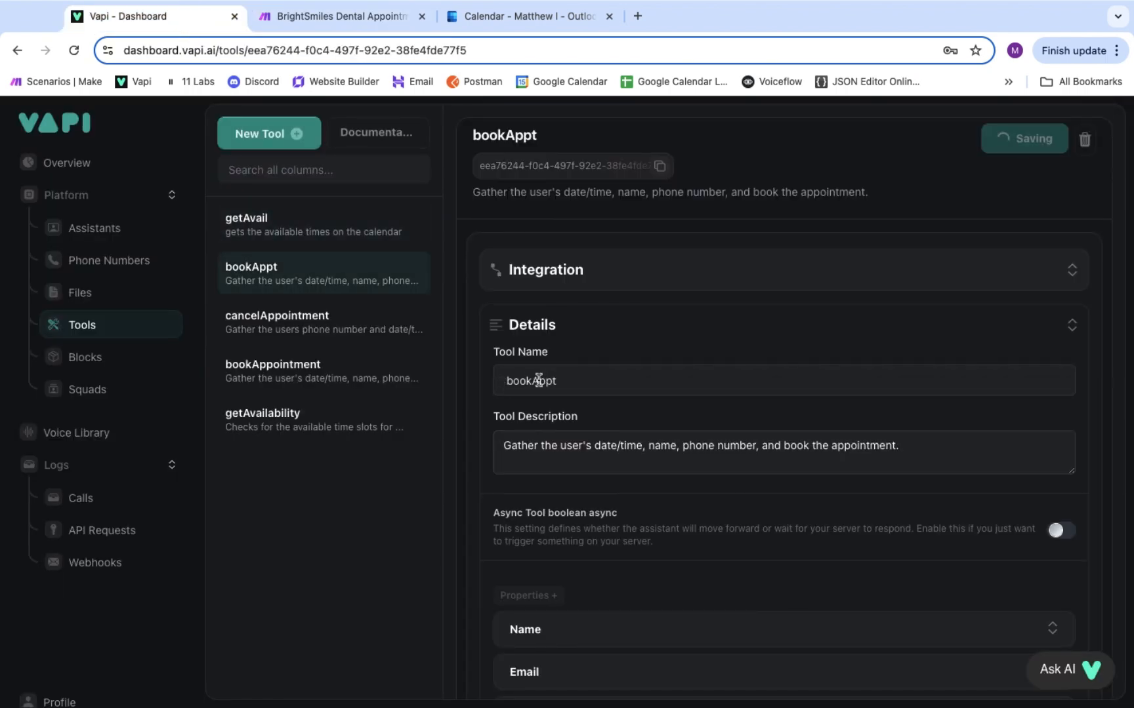
pyautogui.click(331, 16)
pyautogui.click(296, 217)
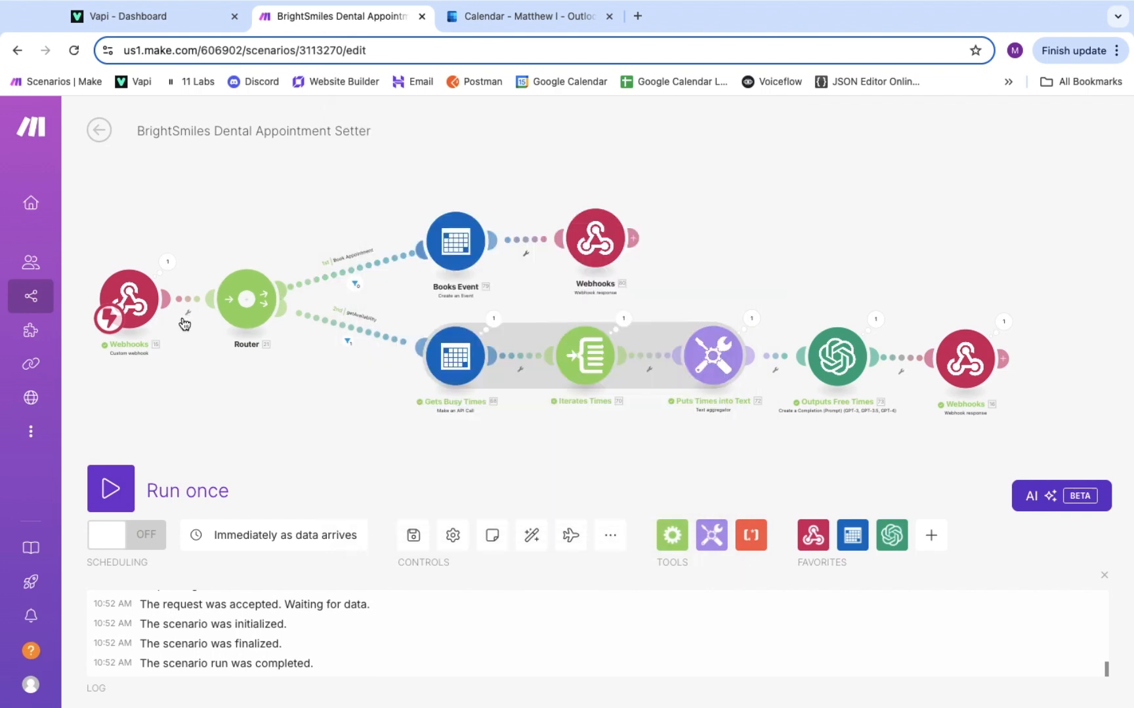
# - Inspect the custom webhook's output down to the function name and RequestedTime argument, and the getAvailability filter's evaluation
pyautogui.click(167, 262)
pyautogui.click(269, 333)
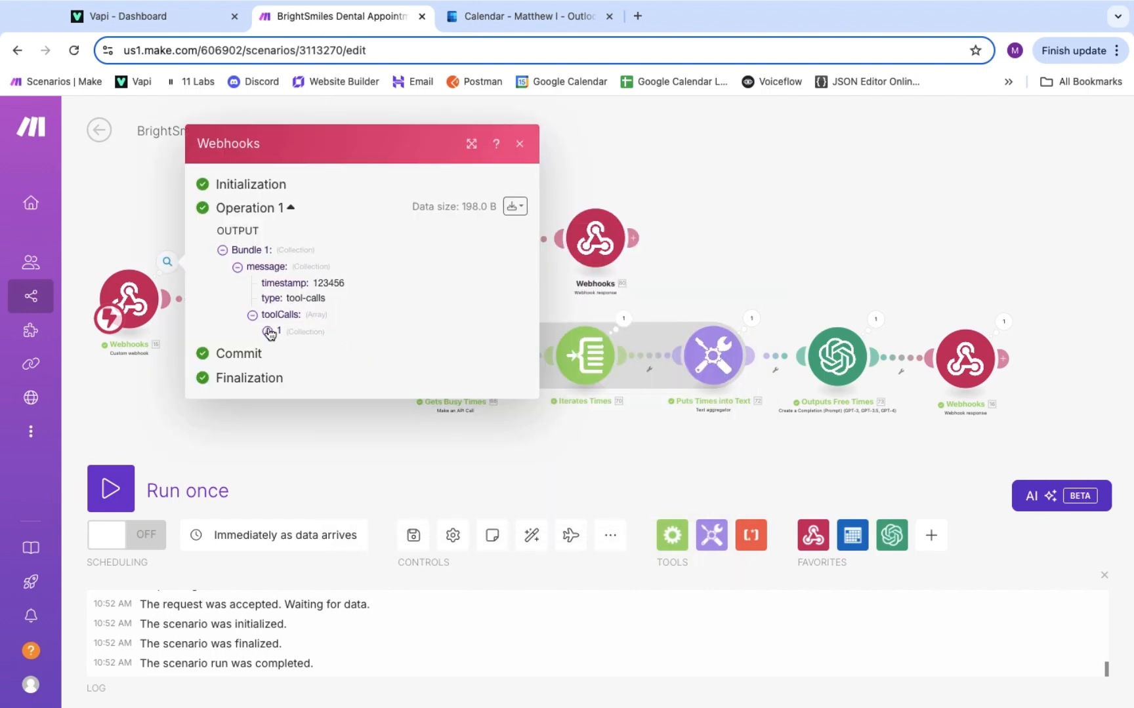
pyautogui.click(282, 360)
pyautogui.click(300, 390)
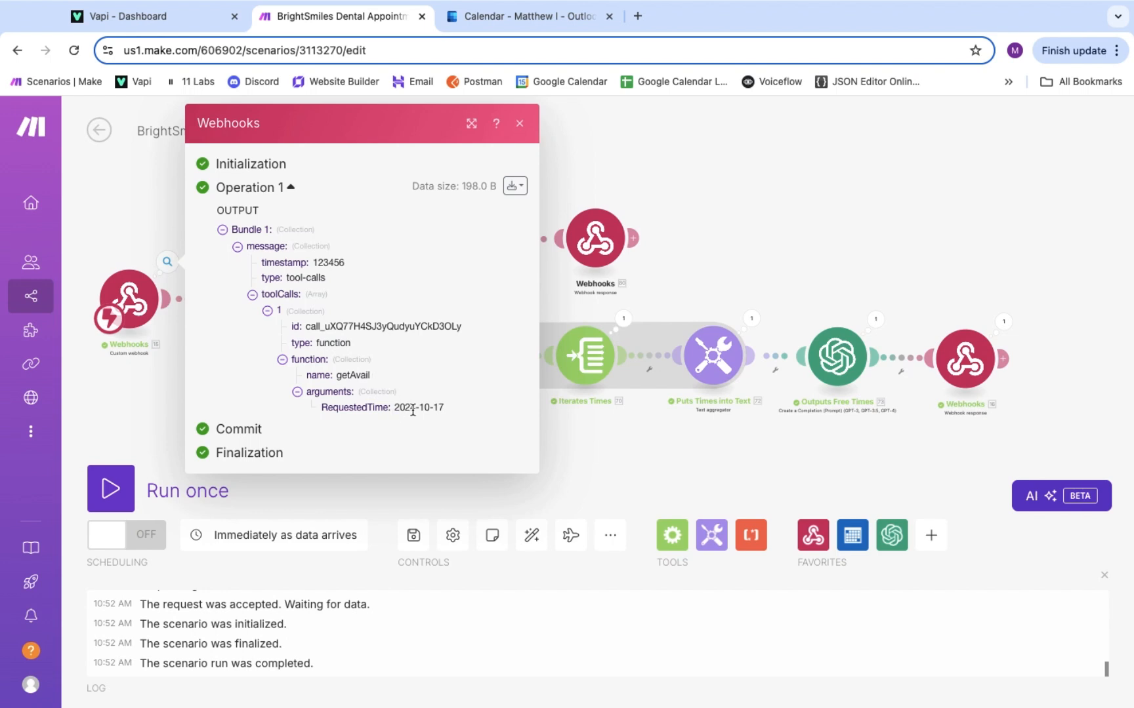
pyautogui.click(553, 413)
pyautogui.click(347, 340)
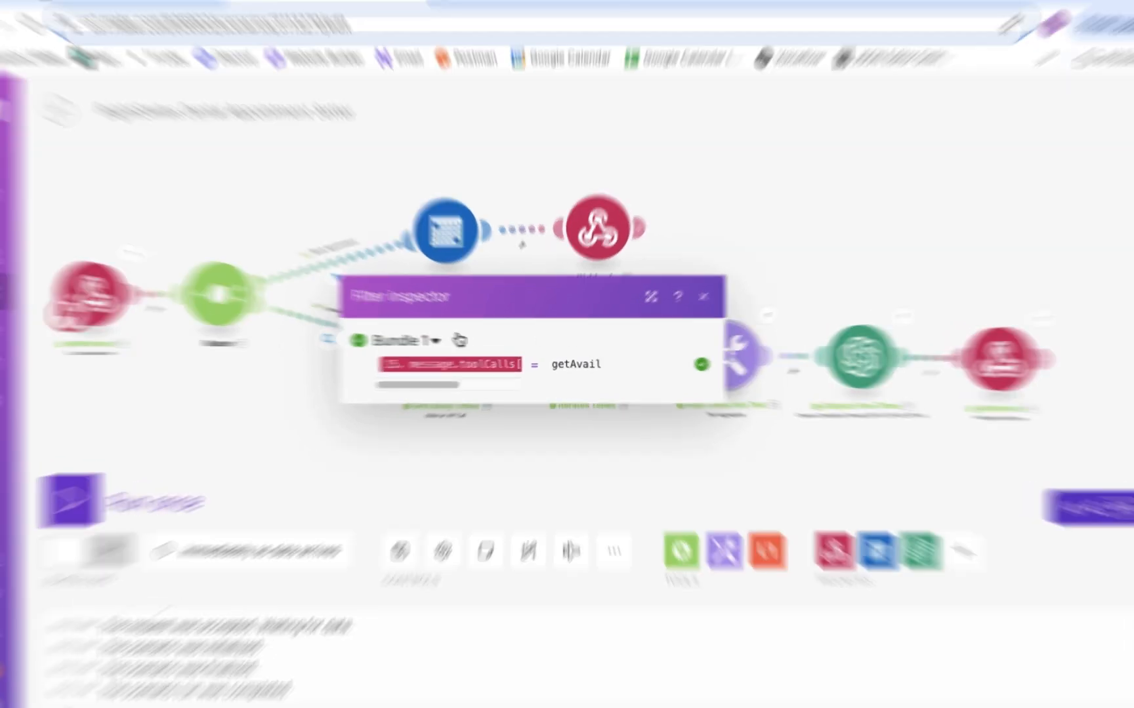
pyautogui.click(704, 297)
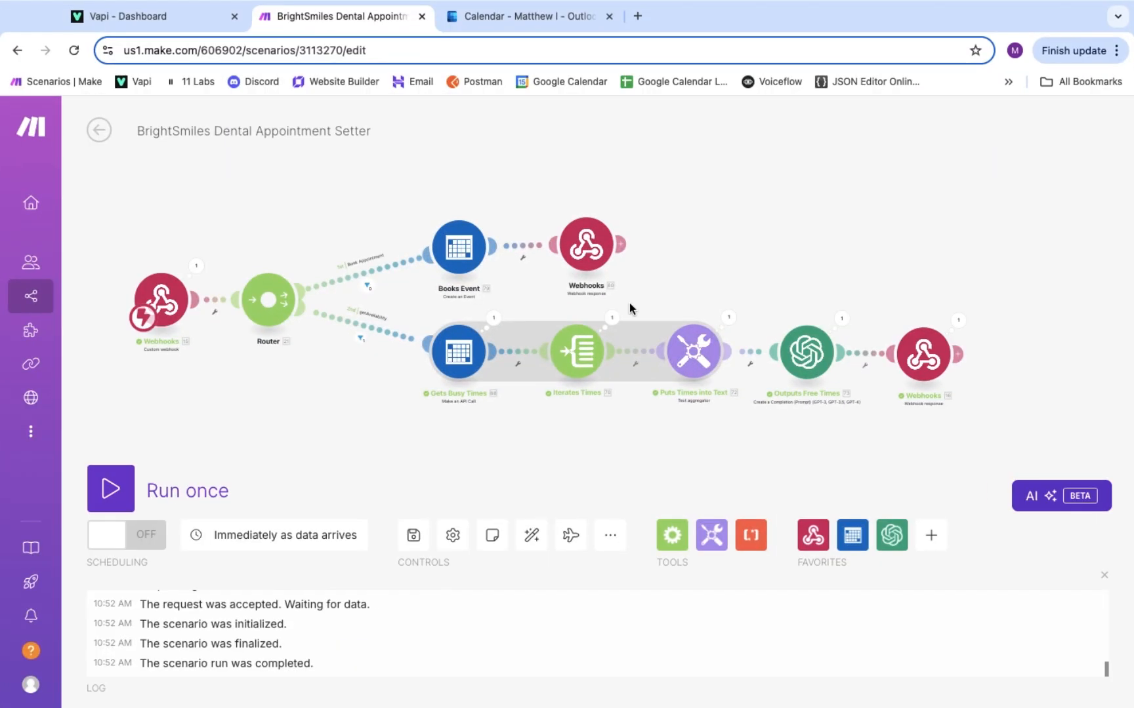
# - Review the Gets Busy Times module's connection, URL, headers, time zone and query string, and the webhook's RequestedTime that feeds it
pyautogui.click(462, 355)
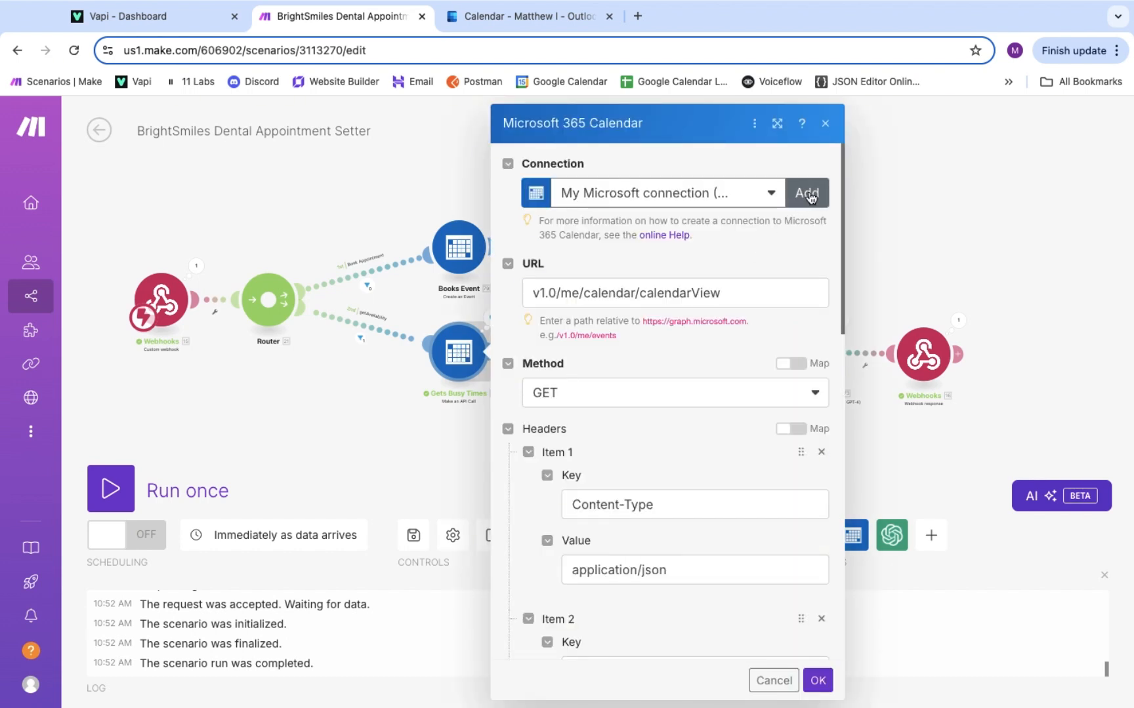
pyautogui.scroll(-1, 747, 255)
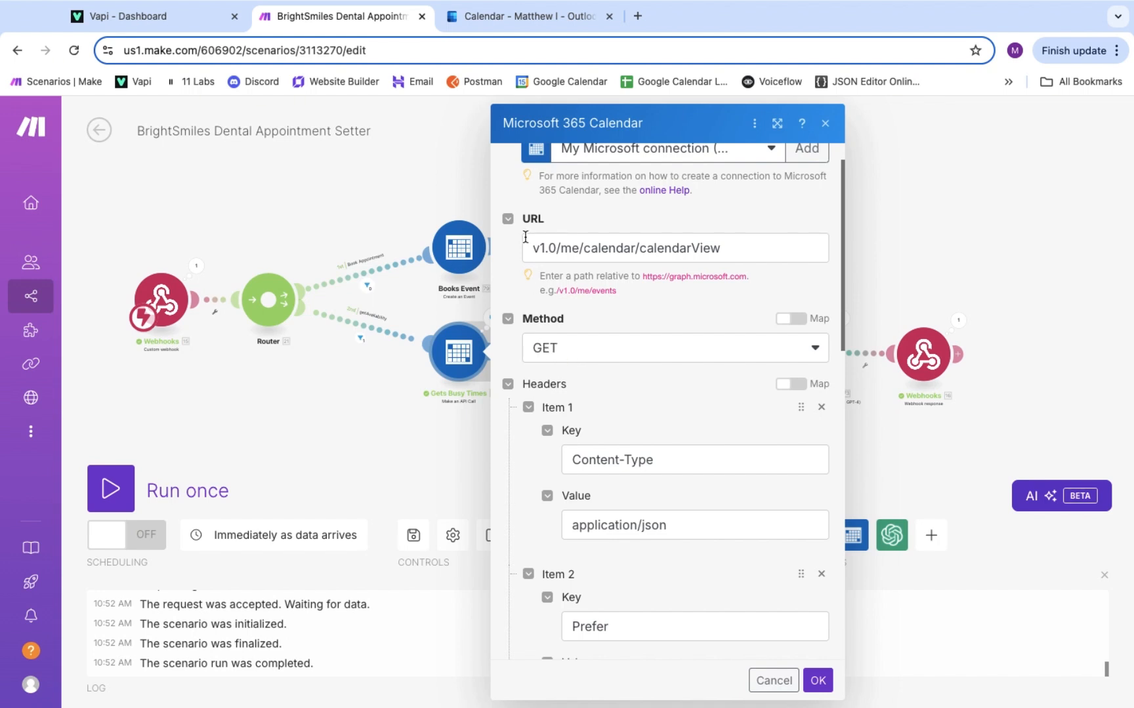
pyautogui.scroll(-3, 653, 425)
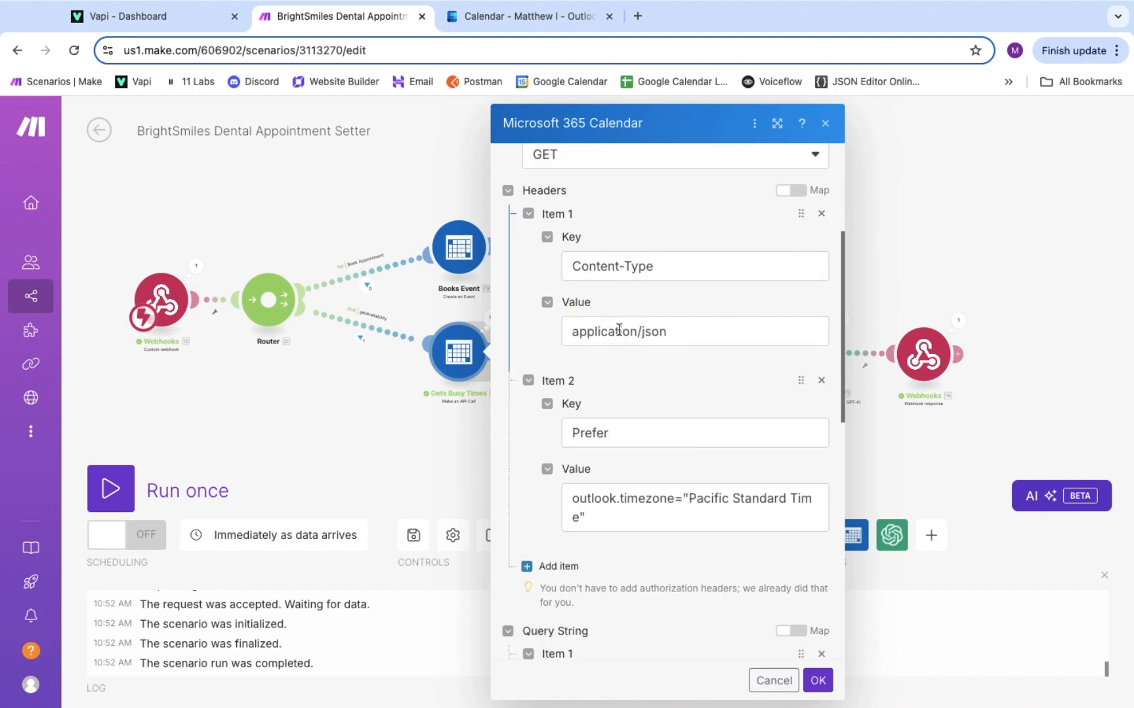
pyautogui.scroll(-3, 678, 334)
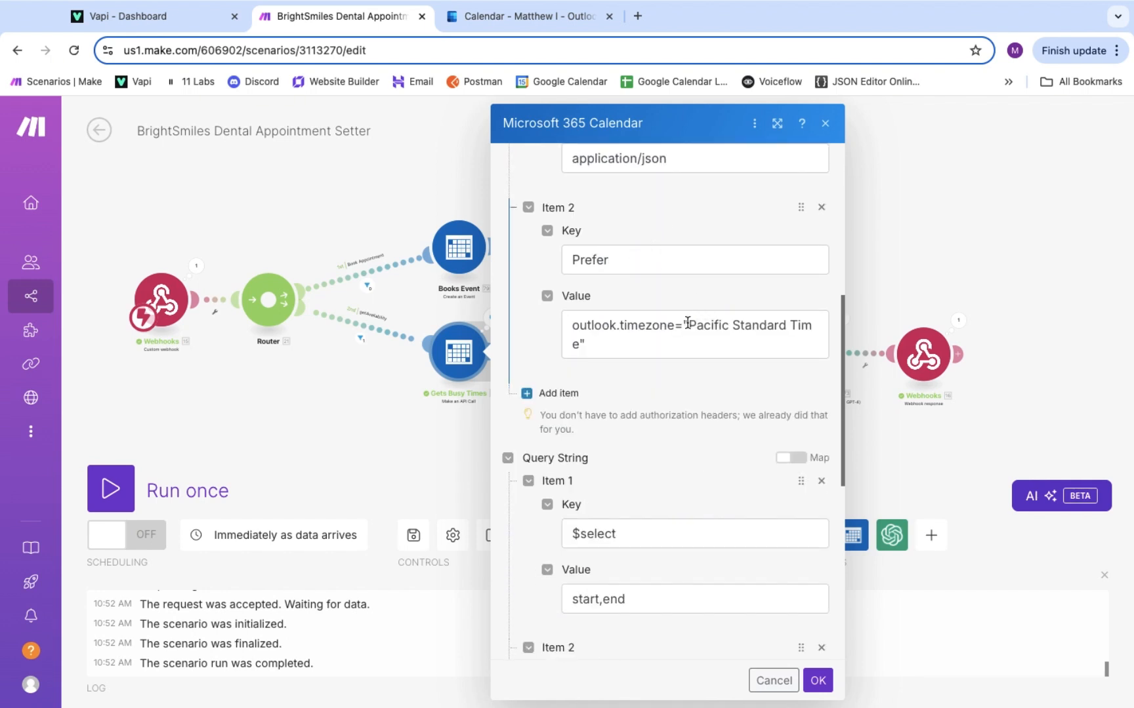
pyautogui.moveTo(688, 326); pyautogui.dragTo(582, 347)
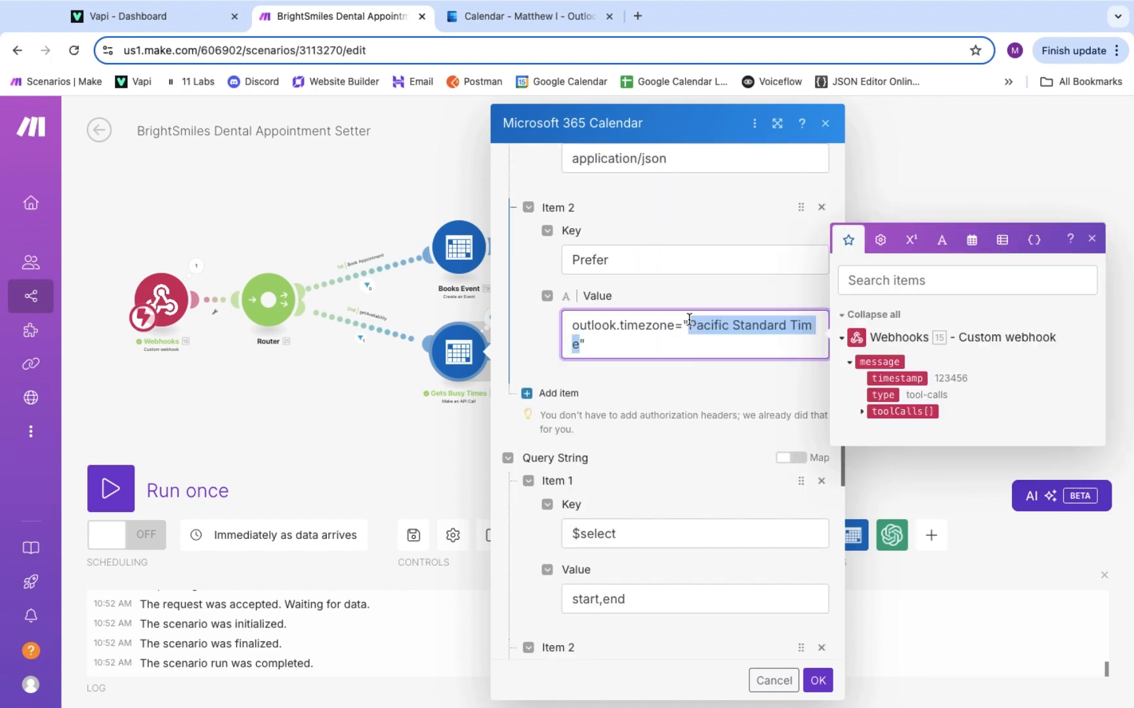
pyautogui.click(709, 222)
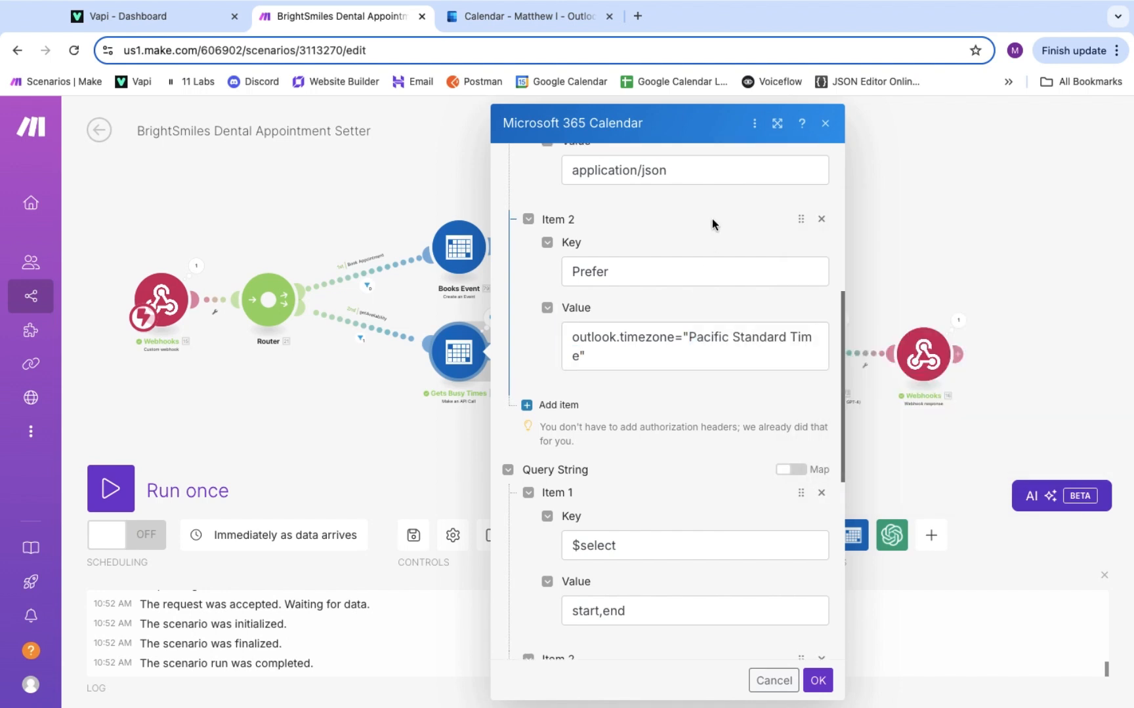
pyautogui.scroll(-5, 712, 219)
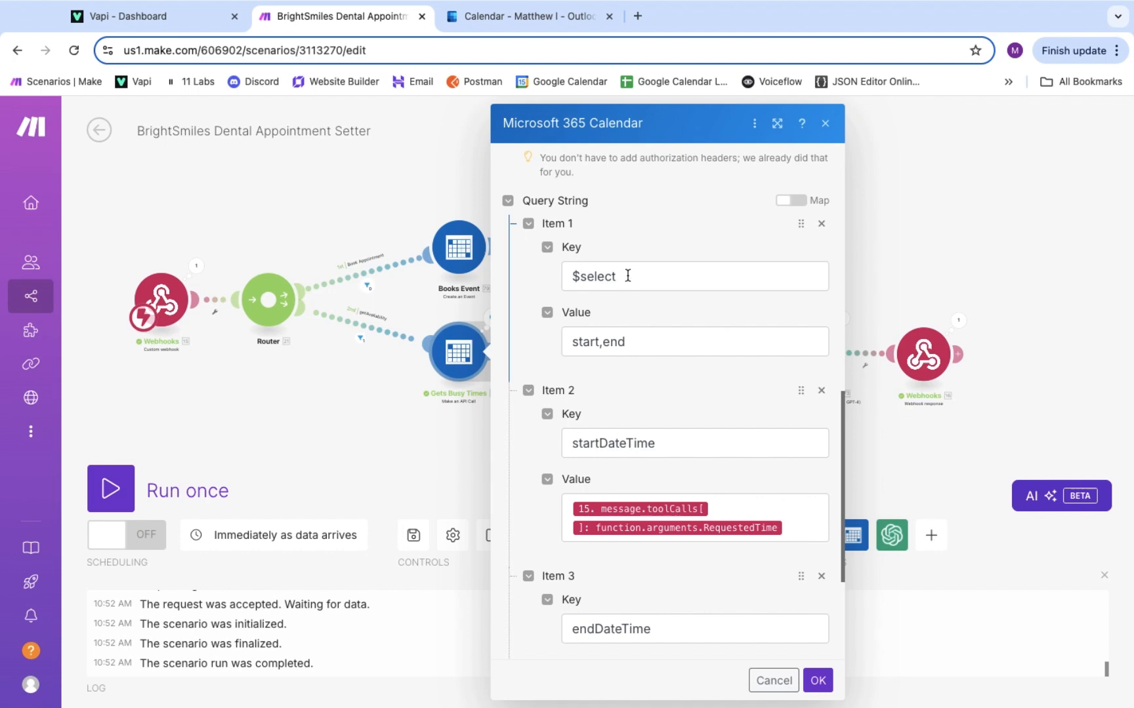
pyautogui.scroll(-3, 667, 463)
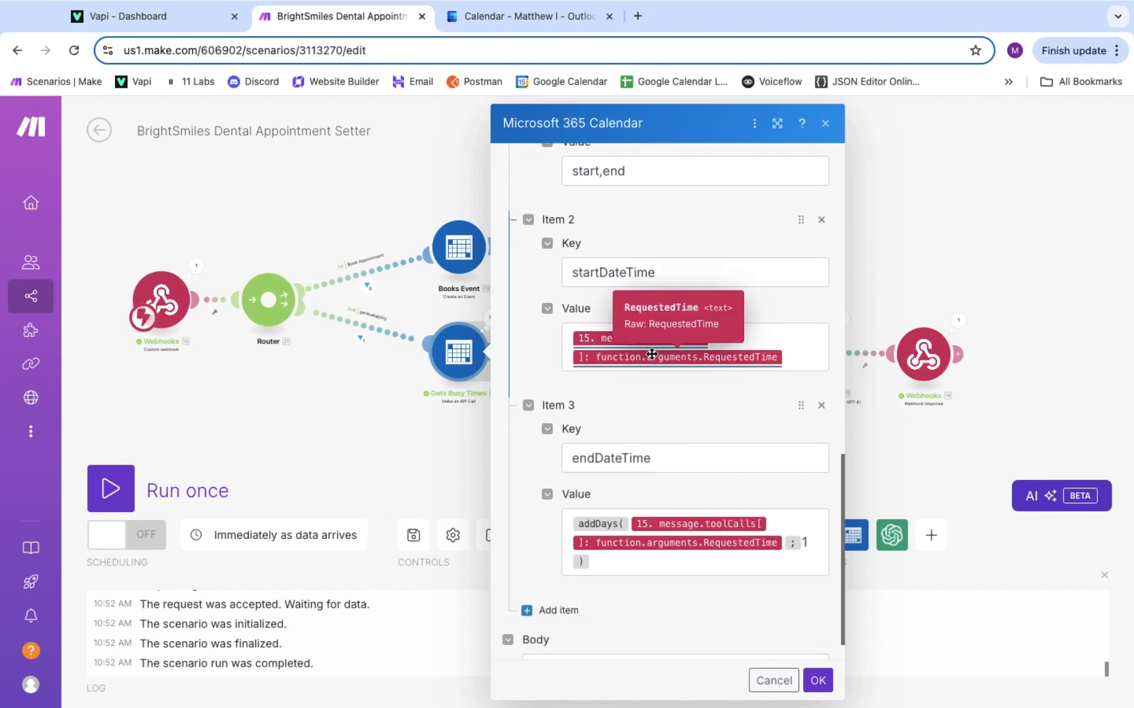
pyautogui.scroll(-1, 713, 227)
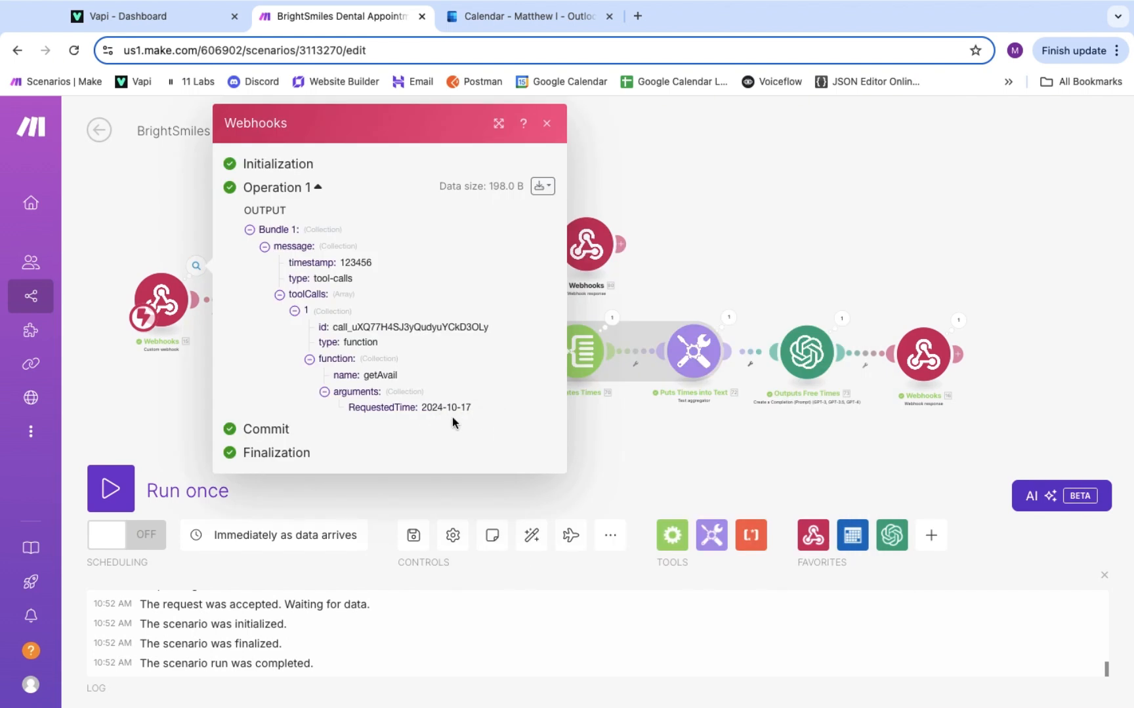
pyautogui.click(647, 422)
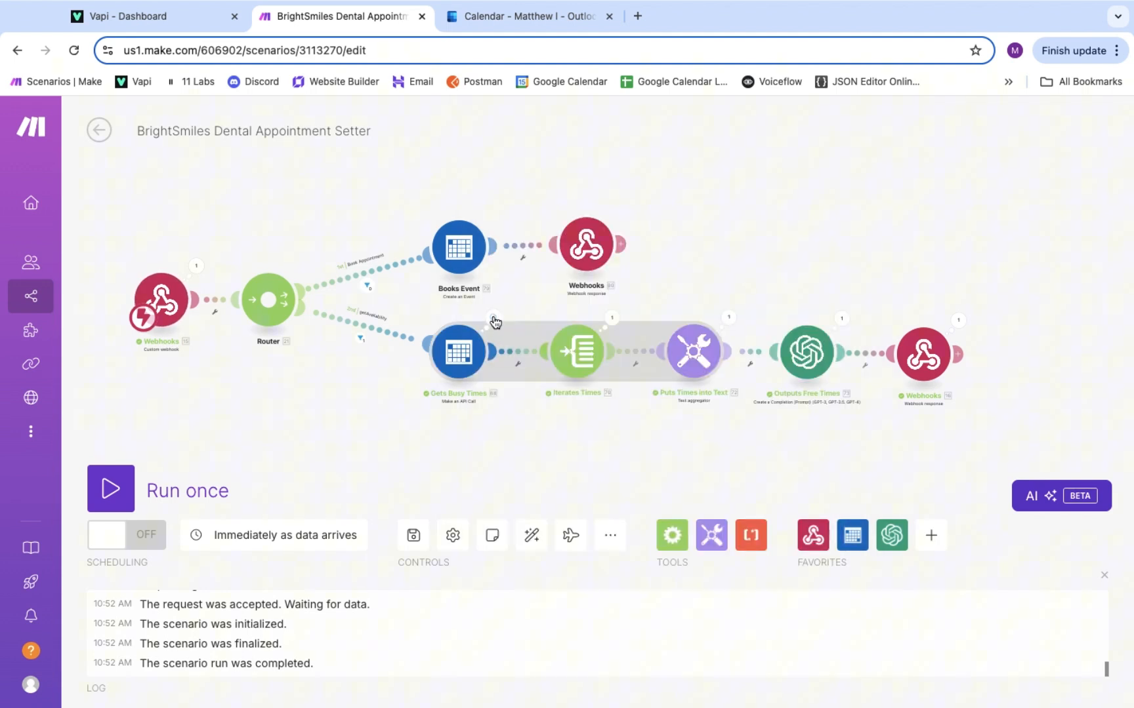
# - Examine the start and end times of the first two events in the Gets Busy Times module's output
pyautogui.click(493, 319)
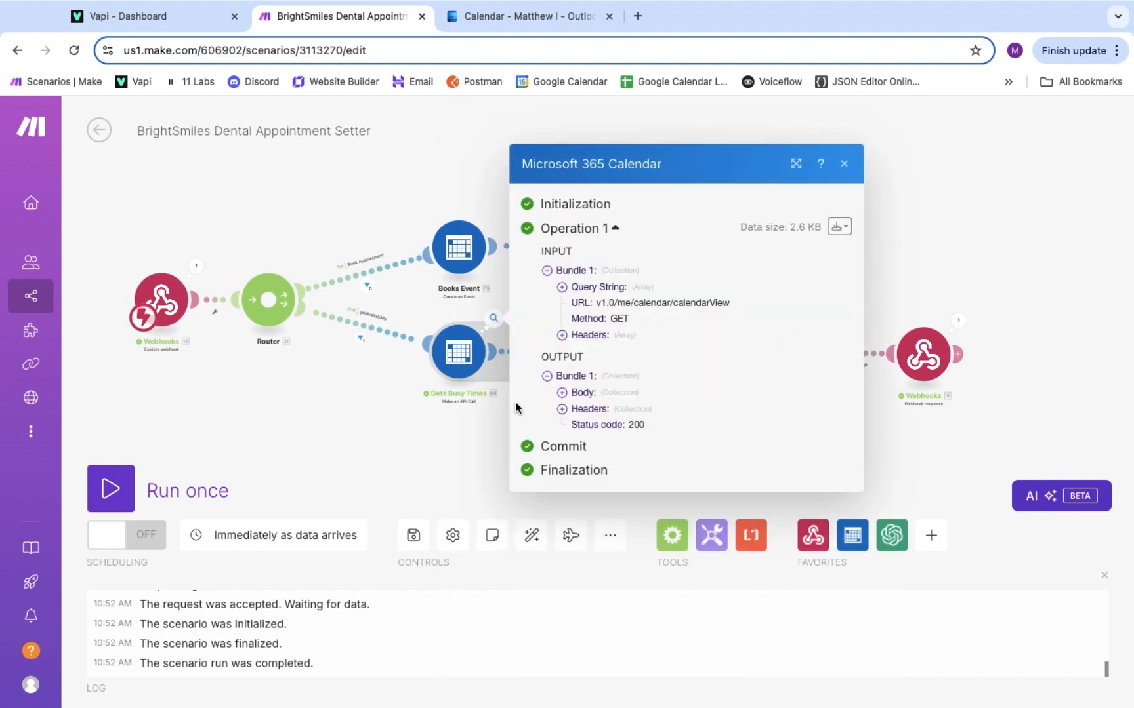
pyautogui.click(574, 393)
pyautogui.click(577, 413)
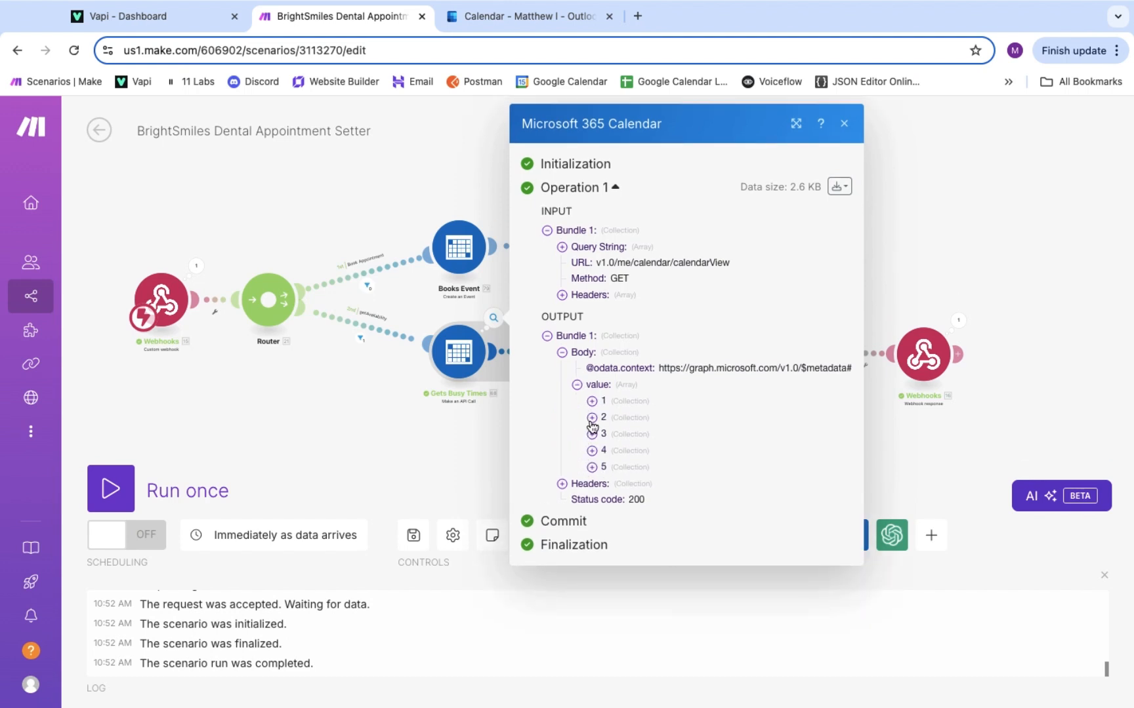
pyautogui.click(592, 401)
pyautogui.click(614, 452)
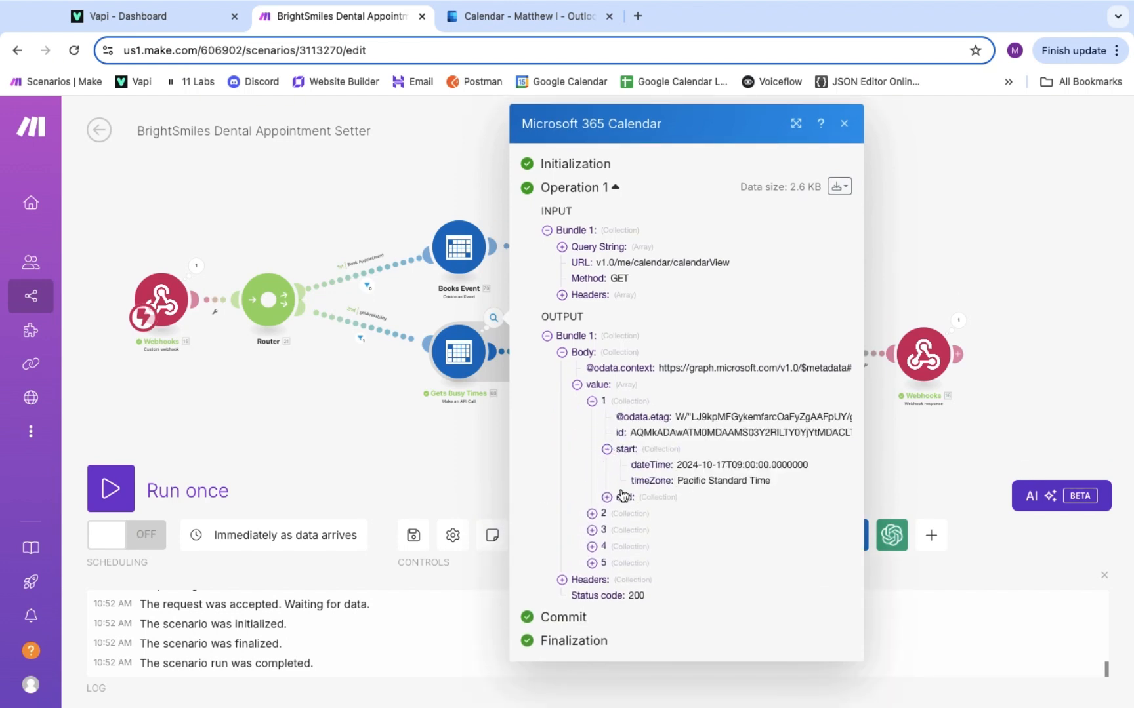
pyautogui.click(620, 497)
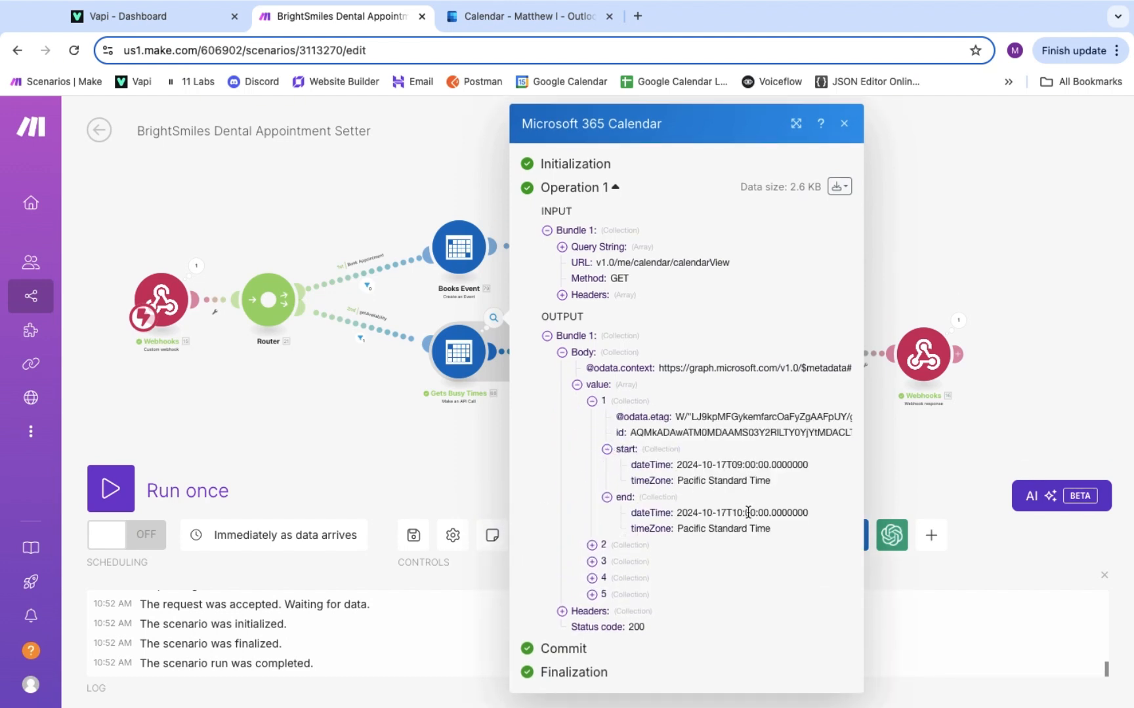
pyautogui.click(618, 548)
pyautogui.click(623, 594)
pyautogui.click(623, 635)
pyautogui.scroll(-3, 626, 629)
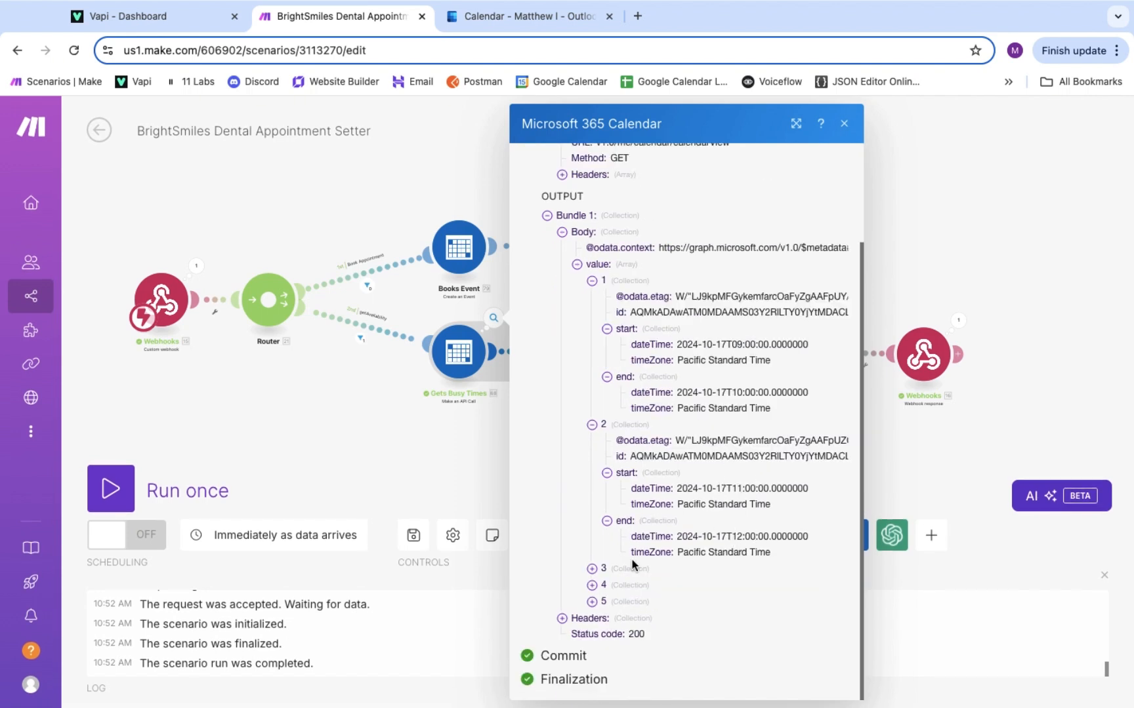
# - Examine the start and end times of output events 3 to 5 and compare the busy times with Thursday's events in the Outlook calendar
pyautogui.click(602, 570)
pyautogui.click(610, 620)
pyautogui.scroll(-2, 613, 617)
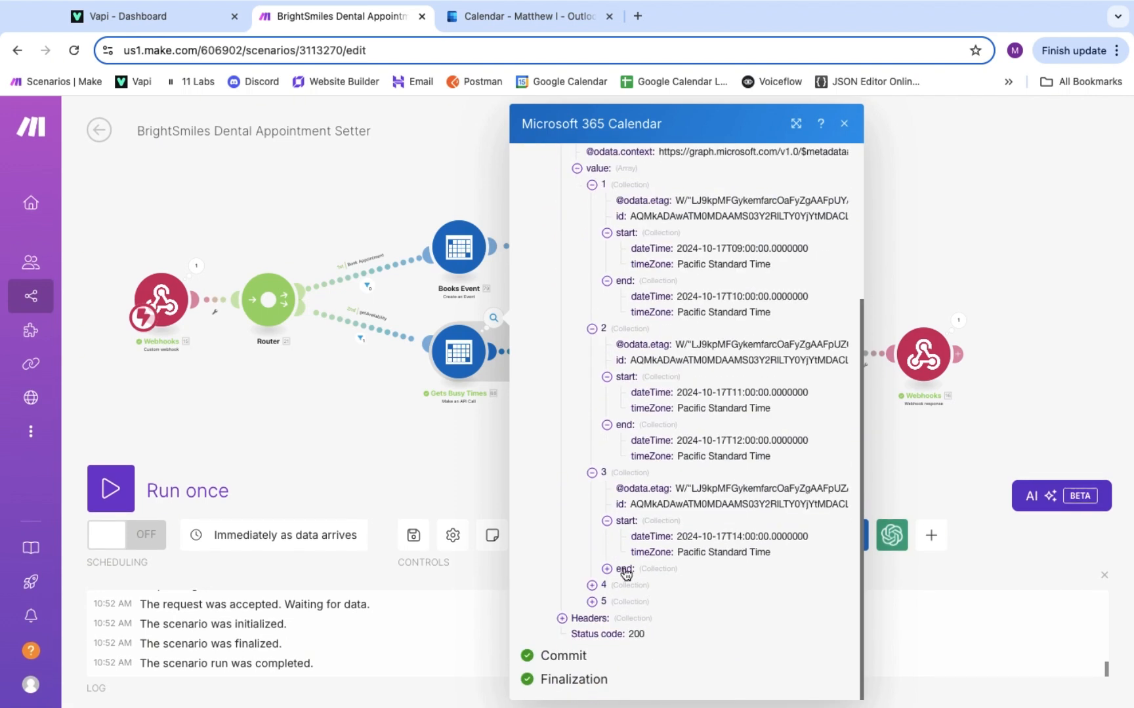
pyautogui.click(624, 571)
pyautogui.scroll(-1, 708, 577)
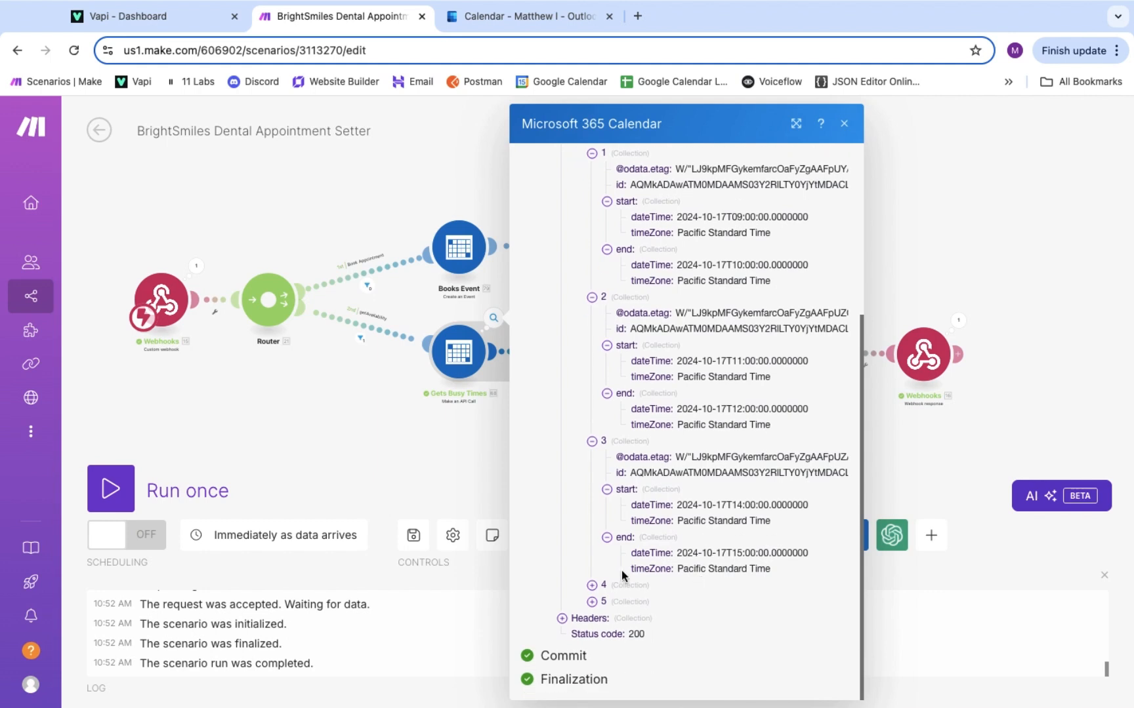
pyautogui.click(592, 586)
pyautogui.scroll(-2, 613, 637)
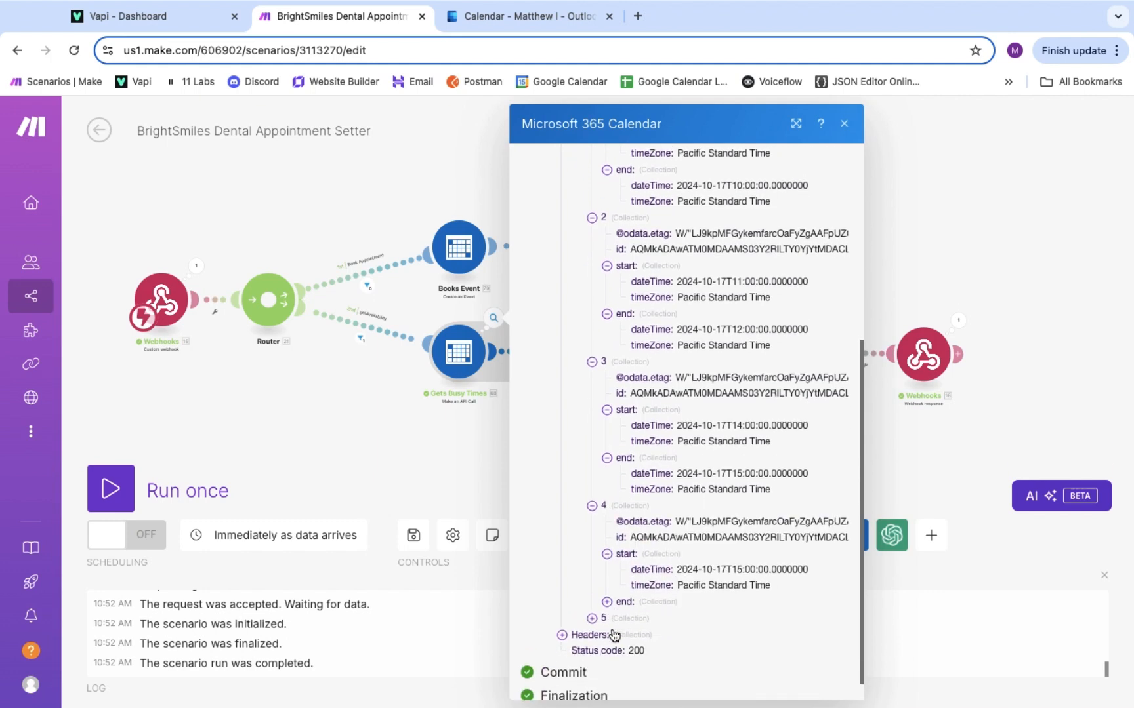
pyautogui.click(607, 586)
pyautogui.scroll(-1, 741, 602)
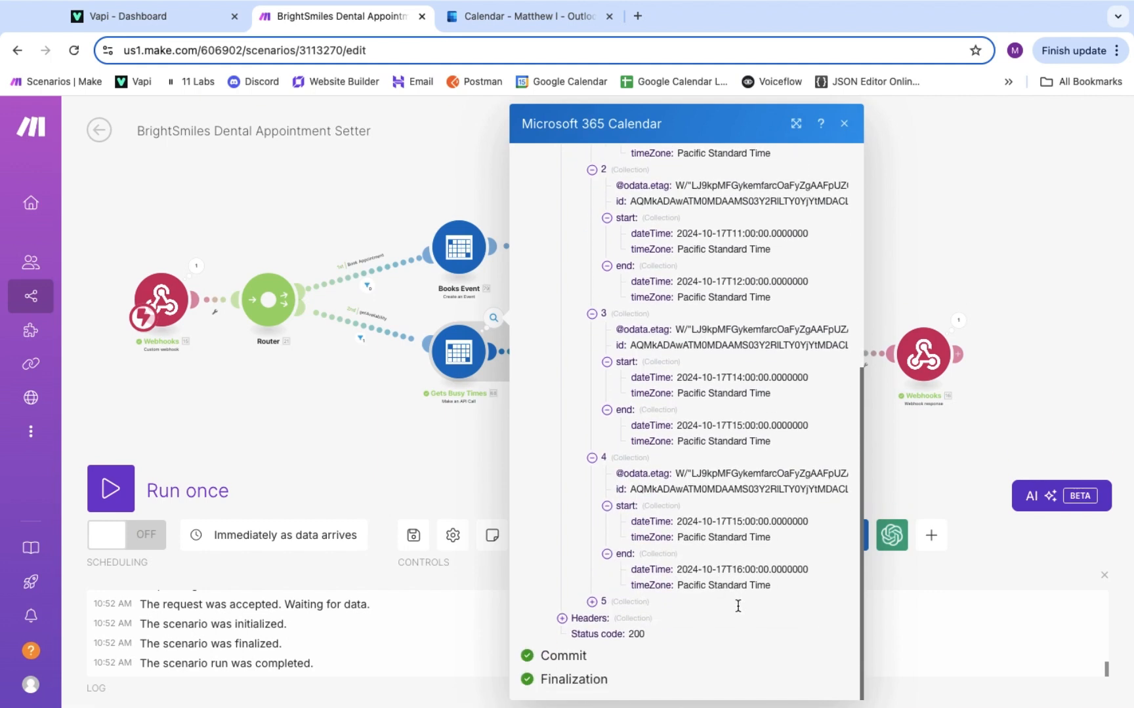
pyautogui.click(602, 602)
pyautogui.scroll(-2, 605, 607)
pyautogui.click(607, 586)
pyautogui.click(607, 633)
pyautogui.scroll(-2, 607, 630)
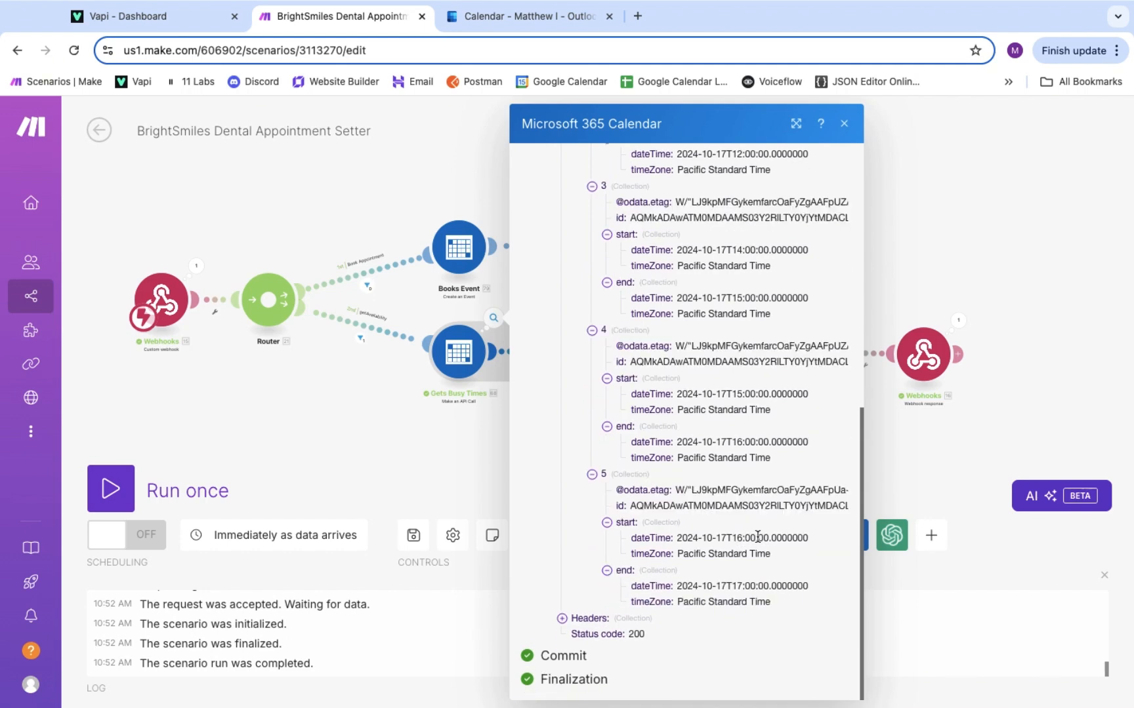
pyautogui.hotkey('ctrl', 'Tab')
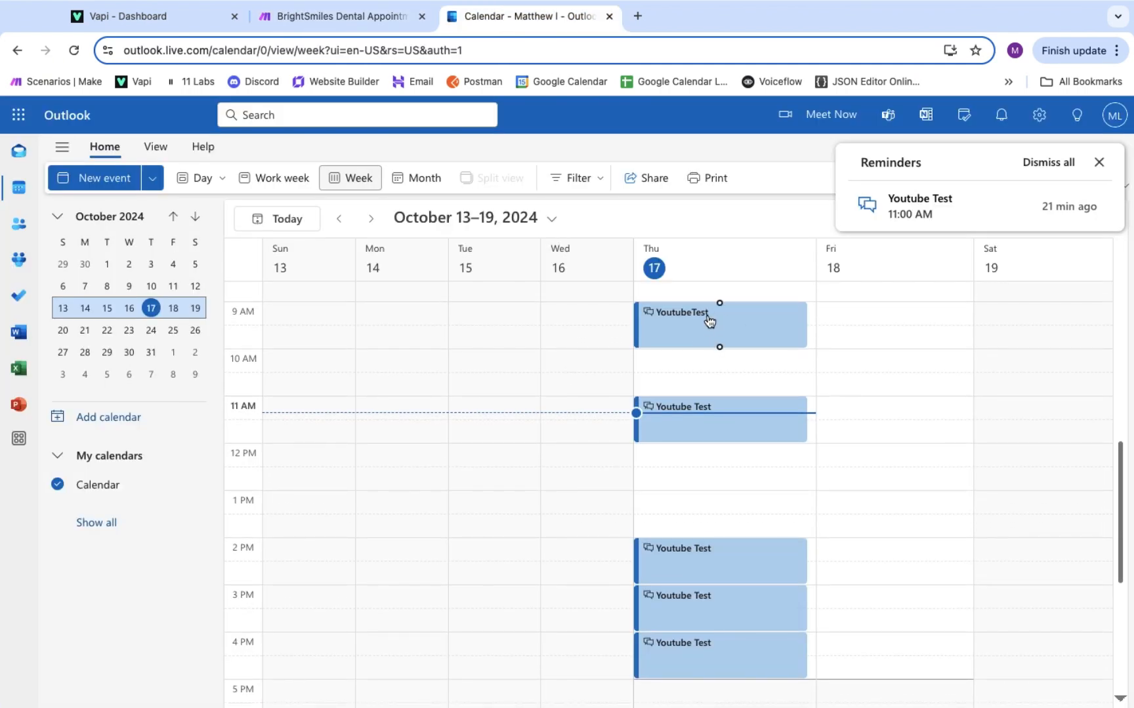
pyautogui.click(682, 412)
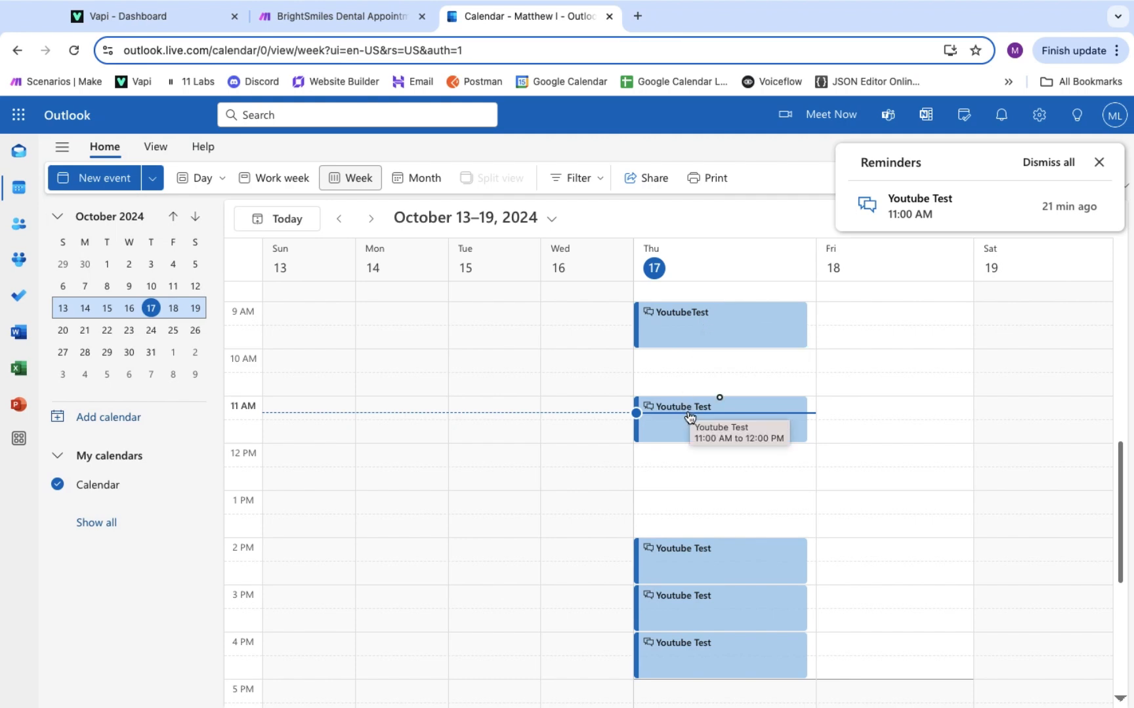
# - Check Thursday's 2 PM, 3 PM and 4 PM events in the Outlook calendar against the returned busy times
pyautogui.click(666, 565)
pyautogui.click(668, 605)
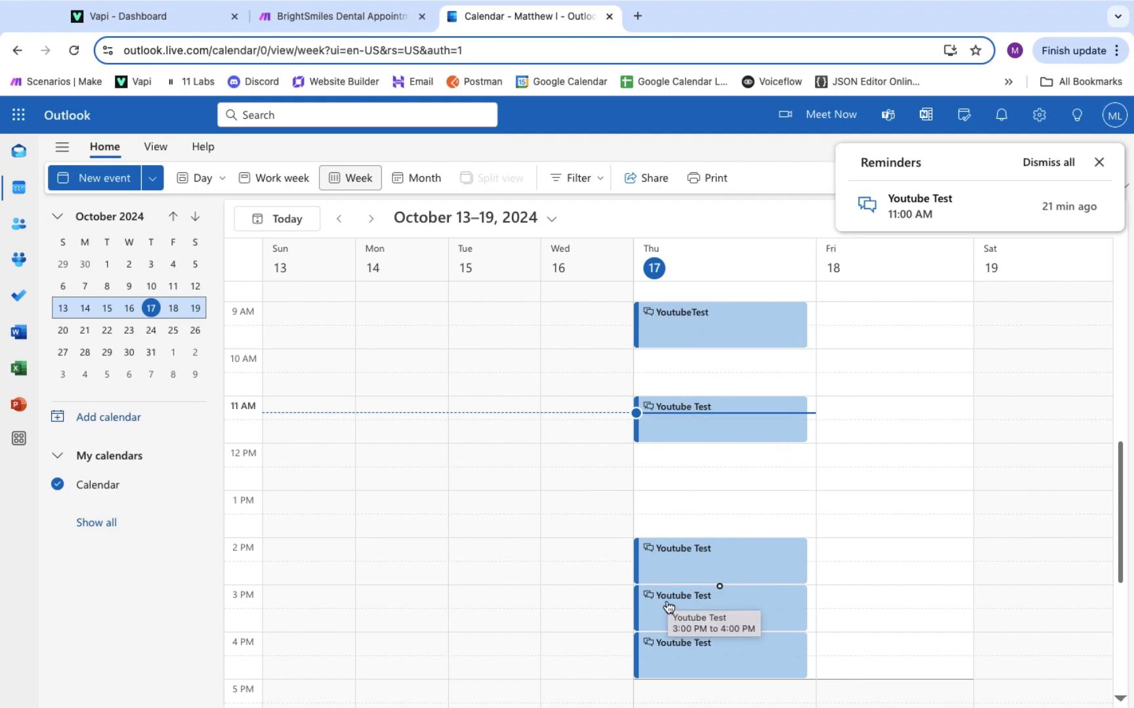
pyautogui.click(664, 647)
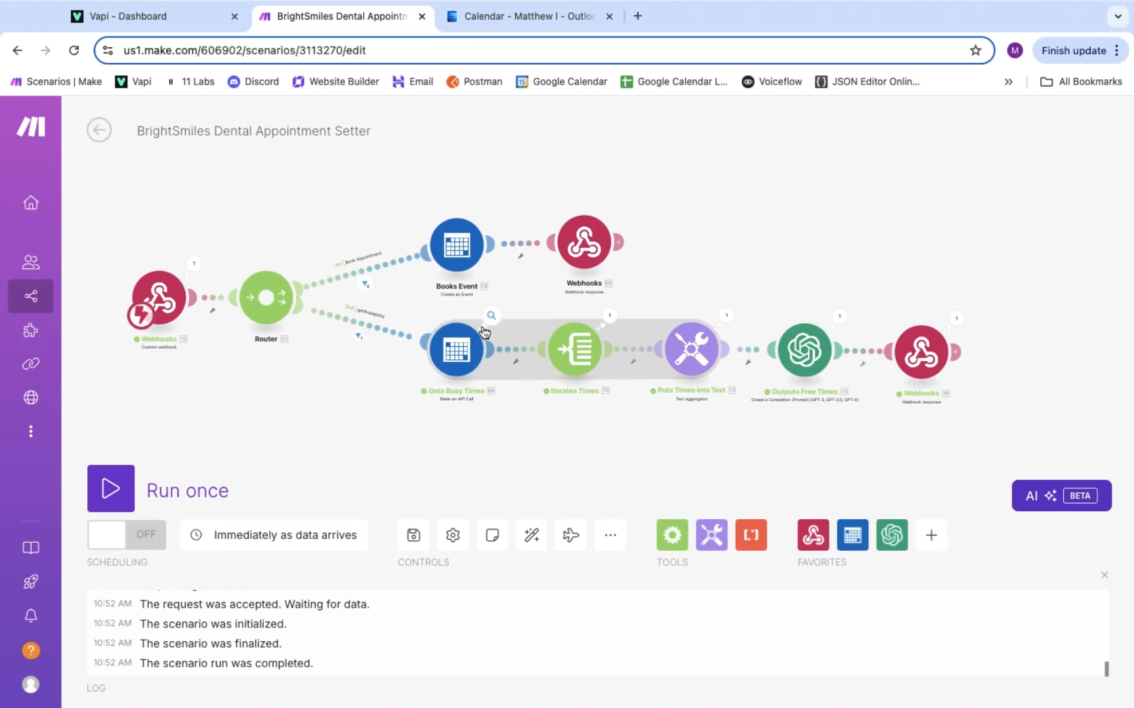
# - Review the array mapped into the Iterates Times module, its source value array in the Gets Busy Times output, and the iterator's output bundles
pyautogui.scroll(3, 579, 380)
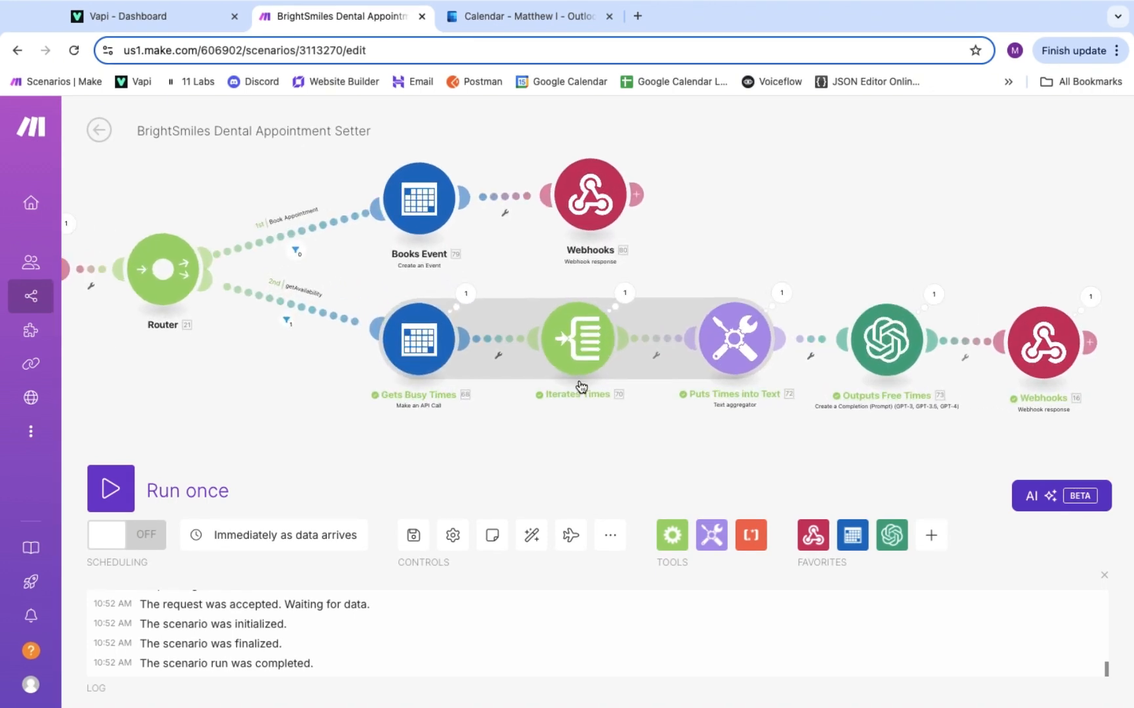
pyautogui.click(568, 343)
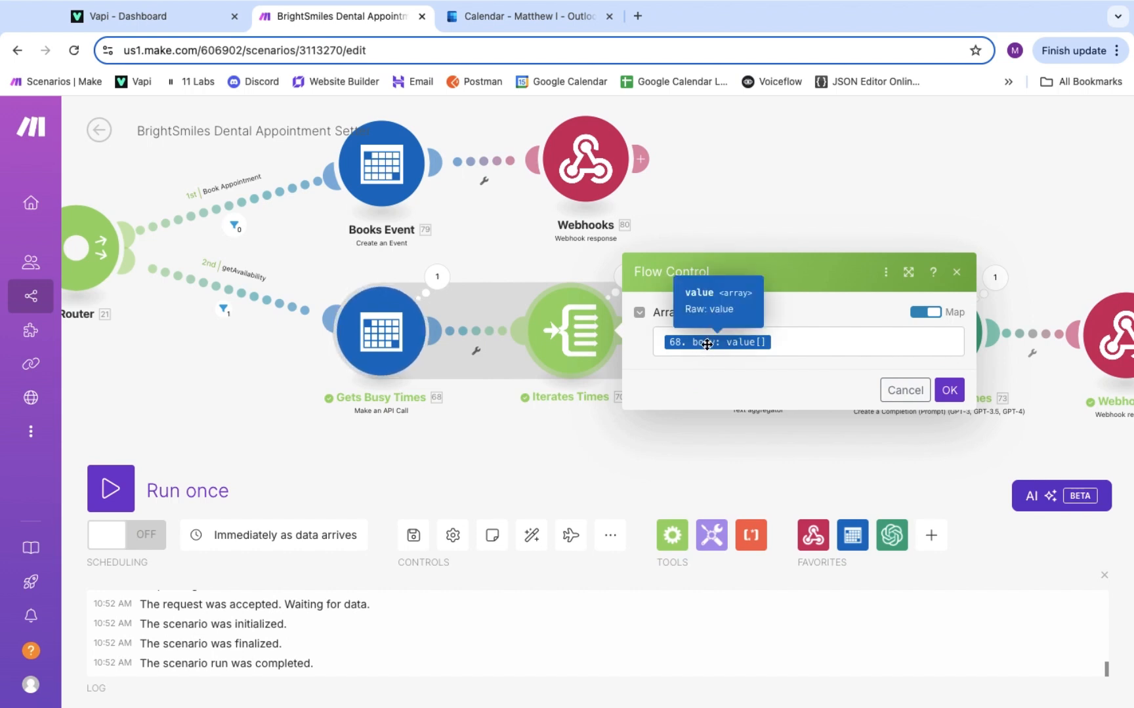
pyautogui.click(435, 278)
pyautogui.click(523, 353)
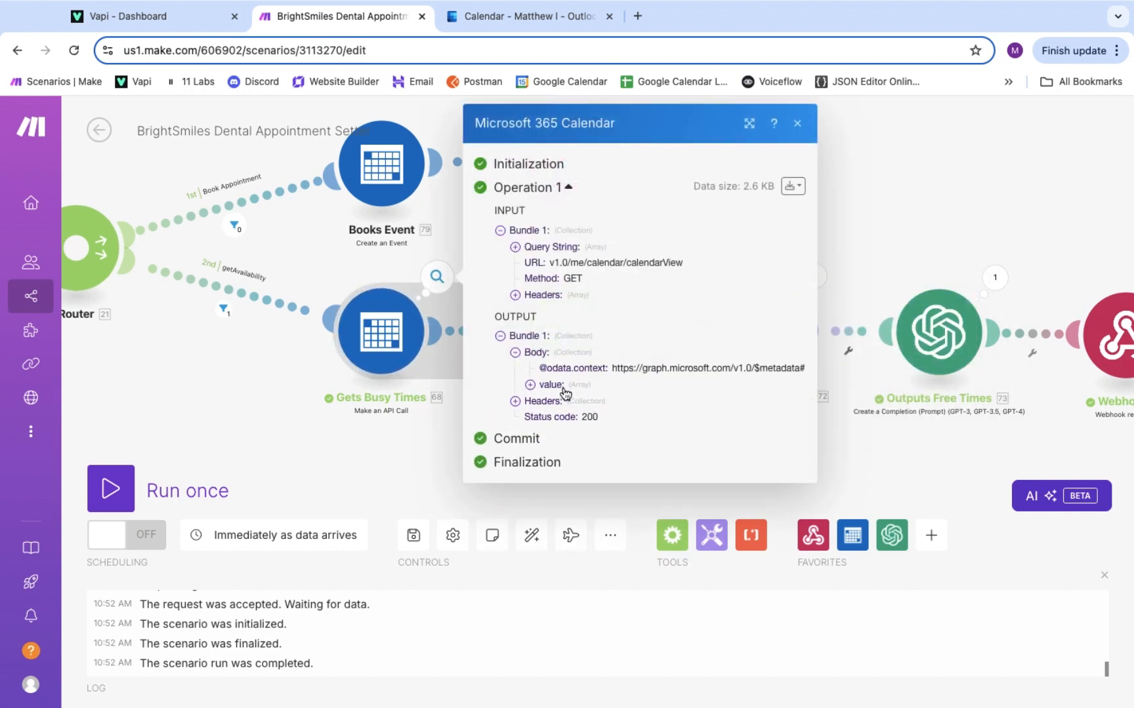
pyautogui.click(392, 410)
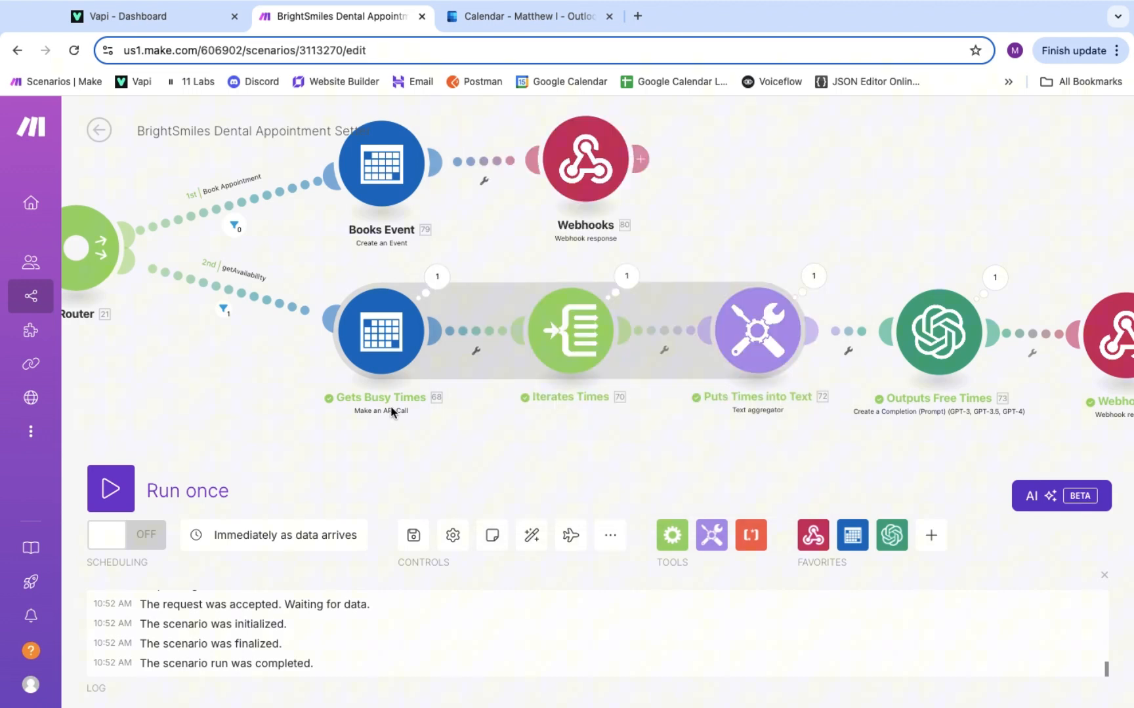
pyautogui.click(626, 289)
pyautogui.scroll(-3, 742, 275)
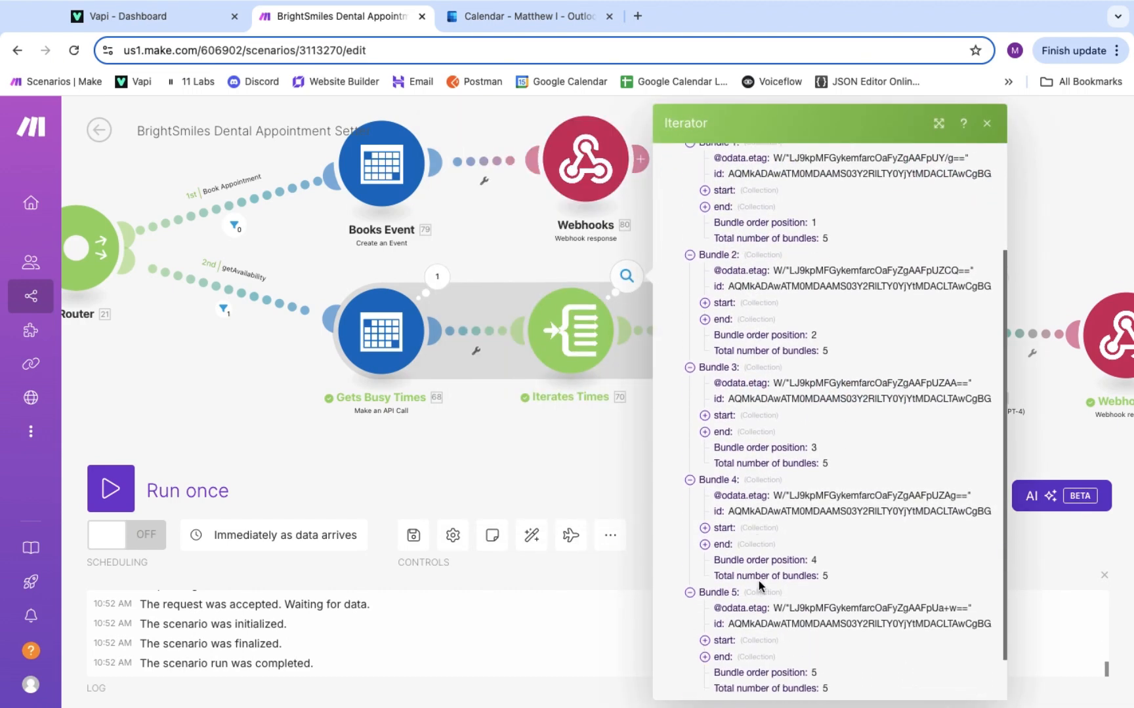
pyautogui.click(640, 458)
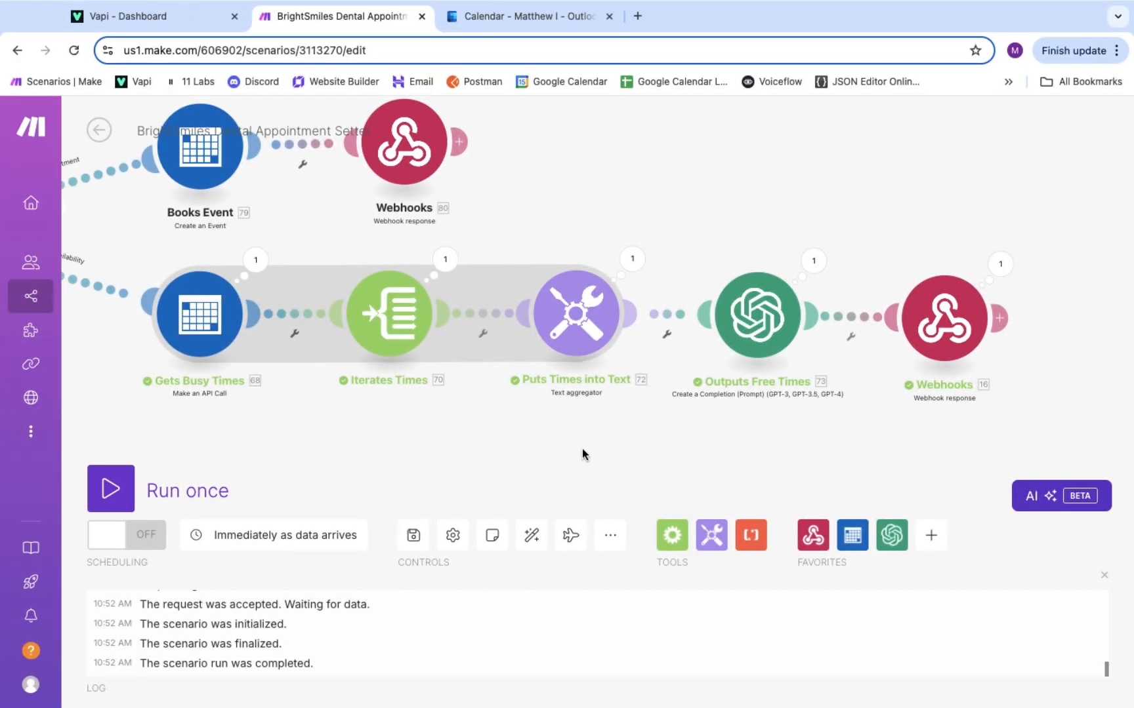
# - Review the Puts Times into Text aggregator's source module, row separator and text mapping, and examine its combined busy-times output
pyautogui.click(586, 330)
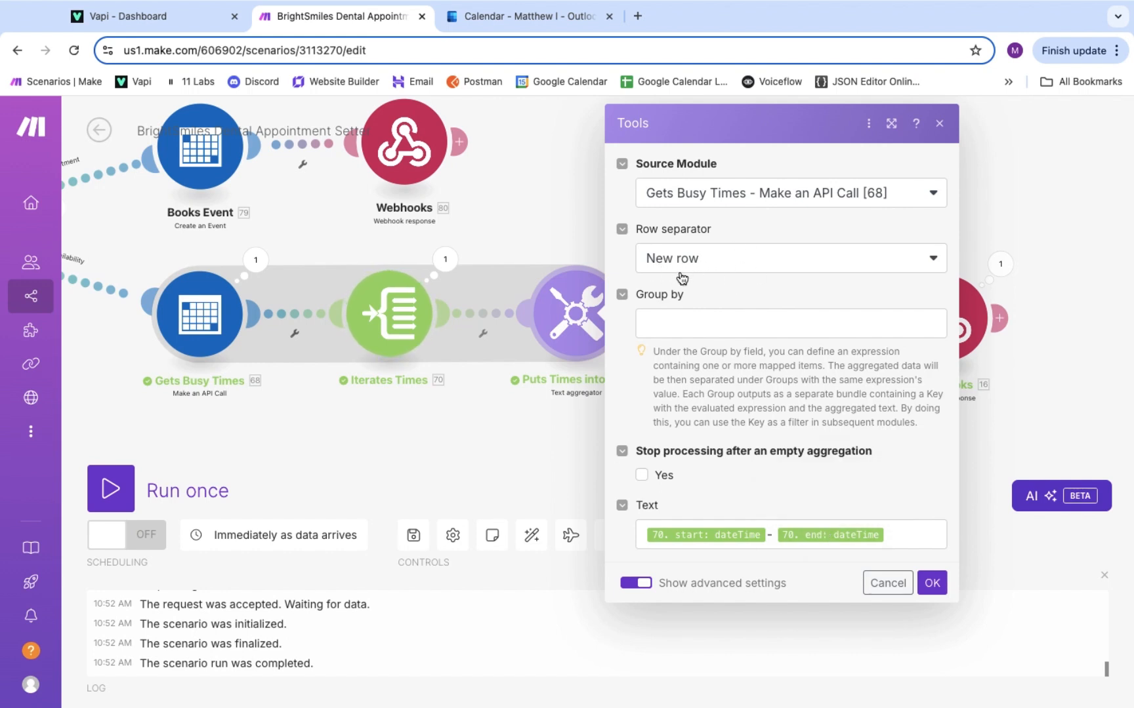
pyautogui.press('Escape')
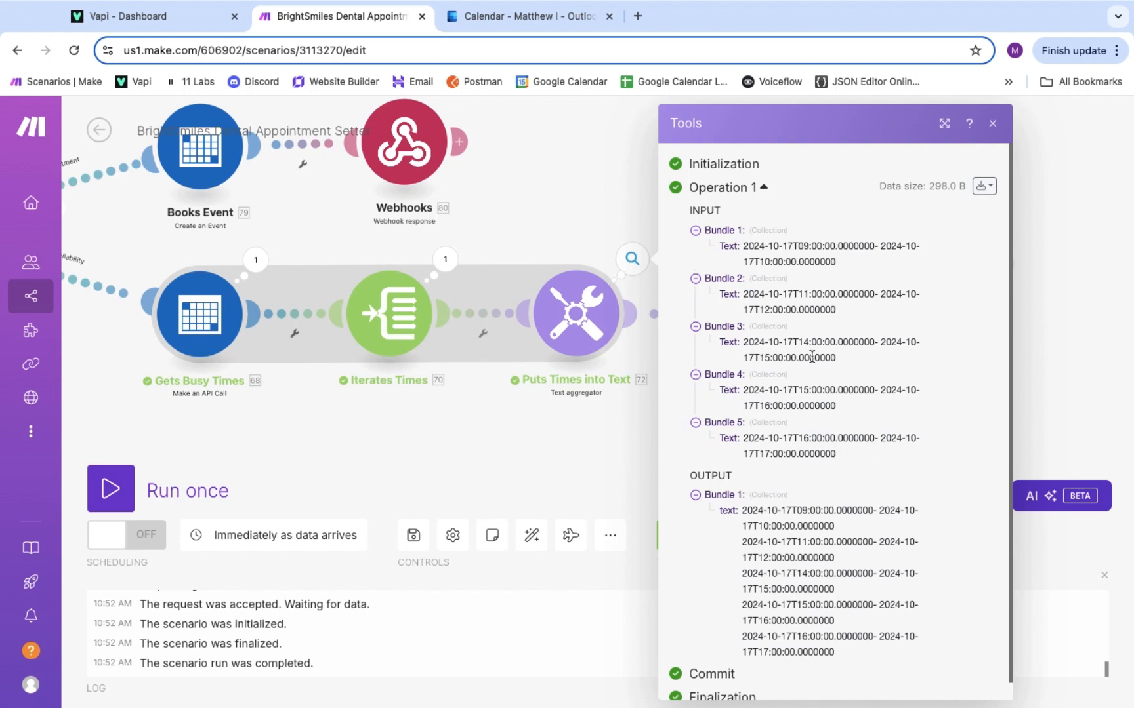
pyautogui.scroll(-1, 830, 616)
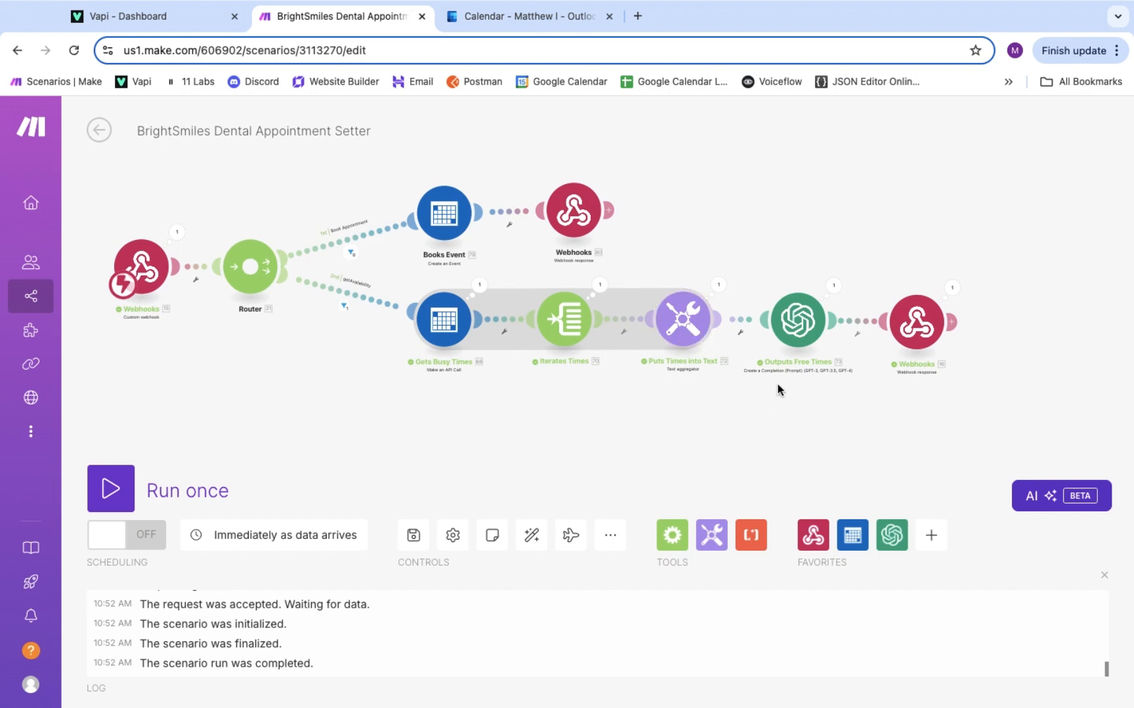
# - Examine the new-connection form of the Outputs Free Times module and OpenAI's API keys page, and leave the form without saving
pyautogui.scroll(3, 787, 367)
pyautogui.moveTo(825, 443); pyautogui.dragTo(736, 441)
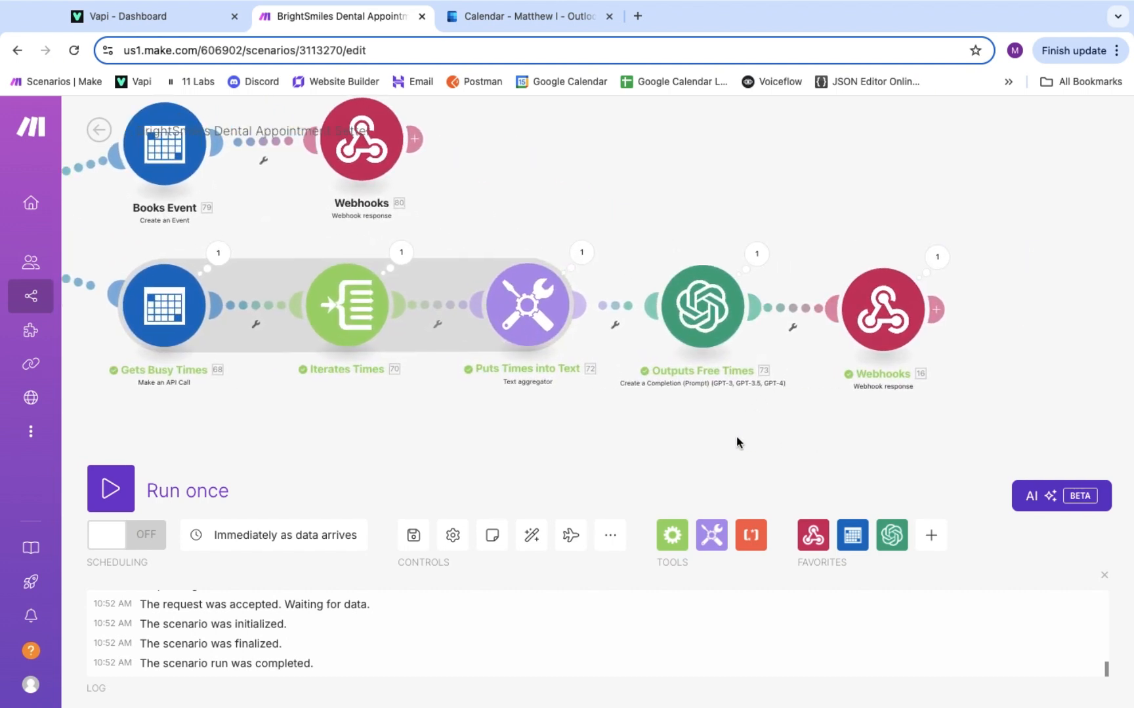
pyautogui.scroll(1, 736, 435)
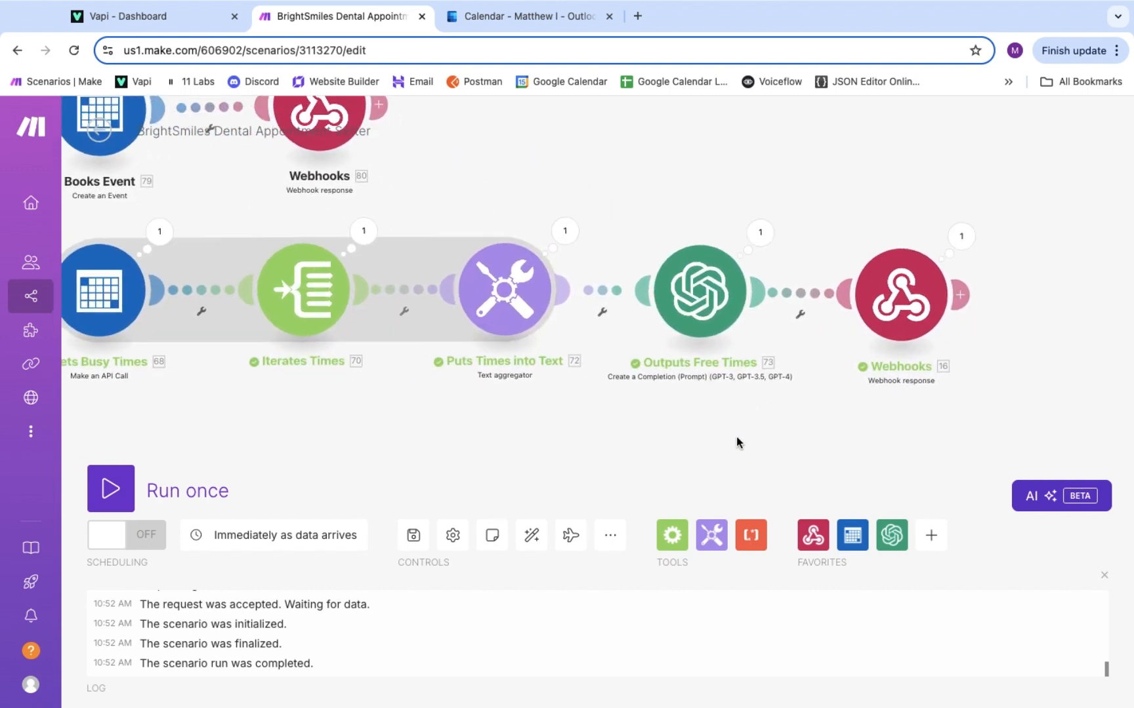
pyautogui.click(699, 283)
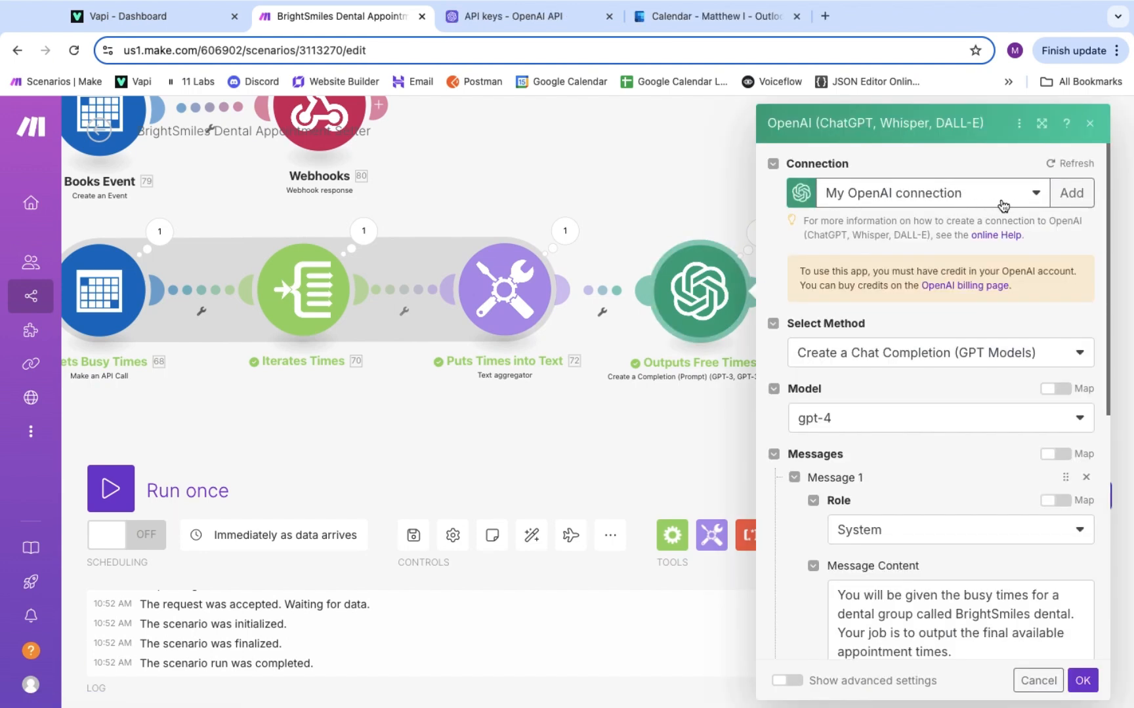
pyautogui.click(1071, 195)
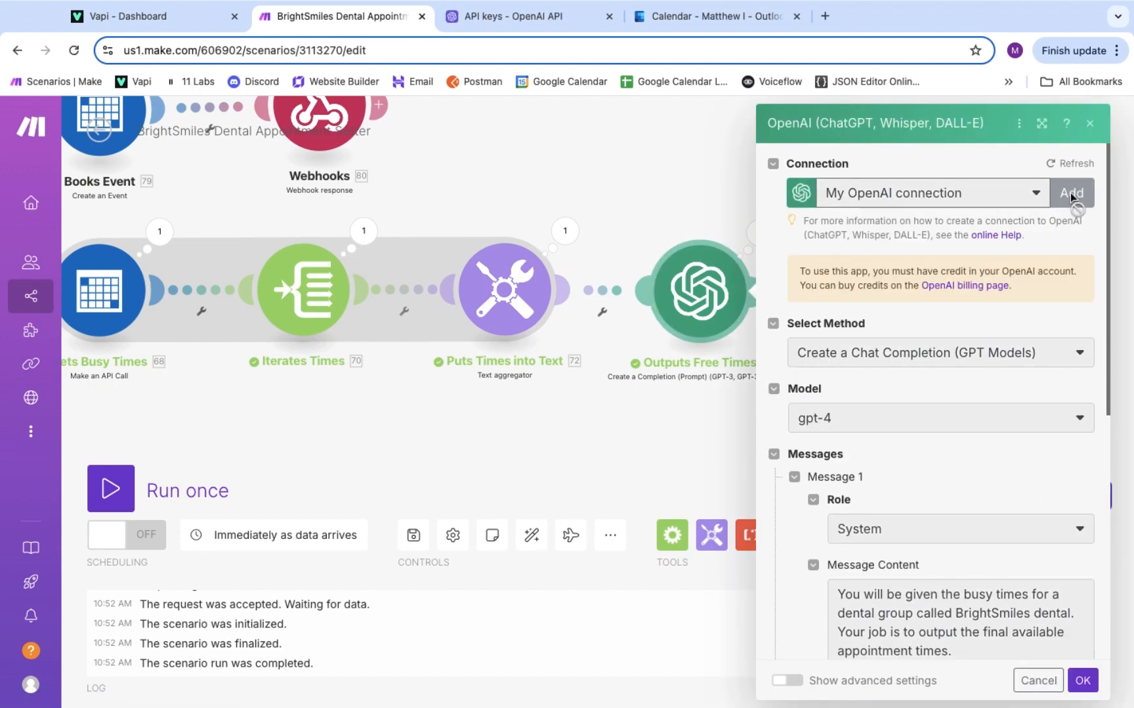
pyautogui.click(854, 257)
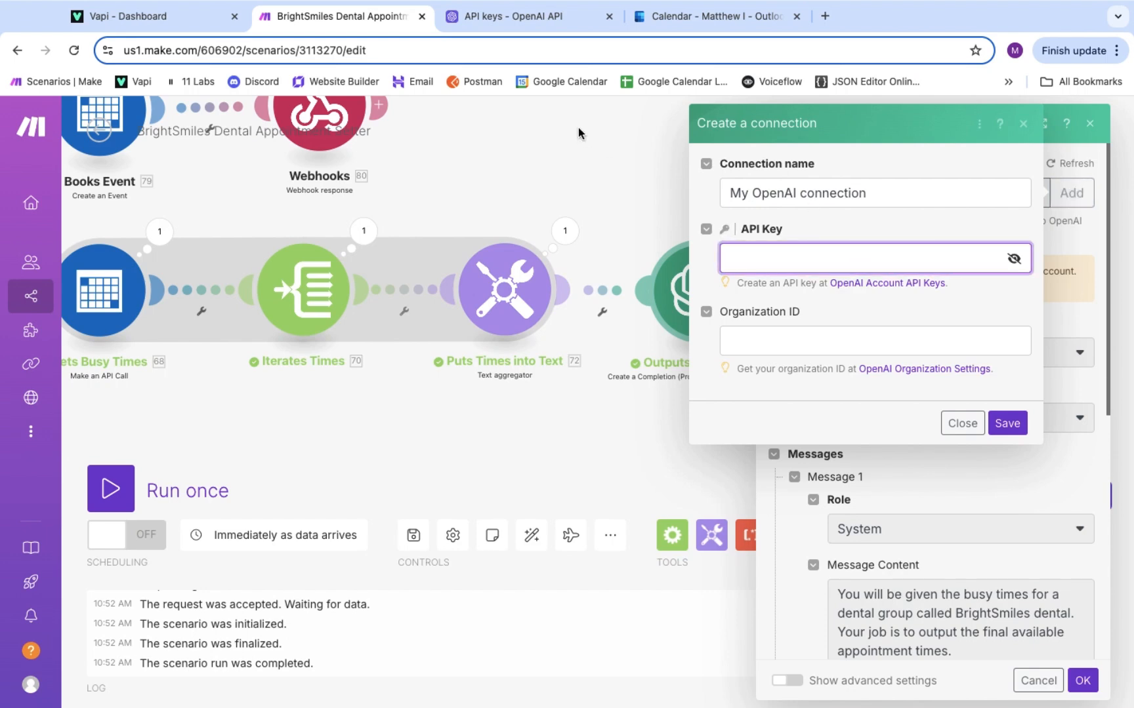
pyautogui.click(513, 16)
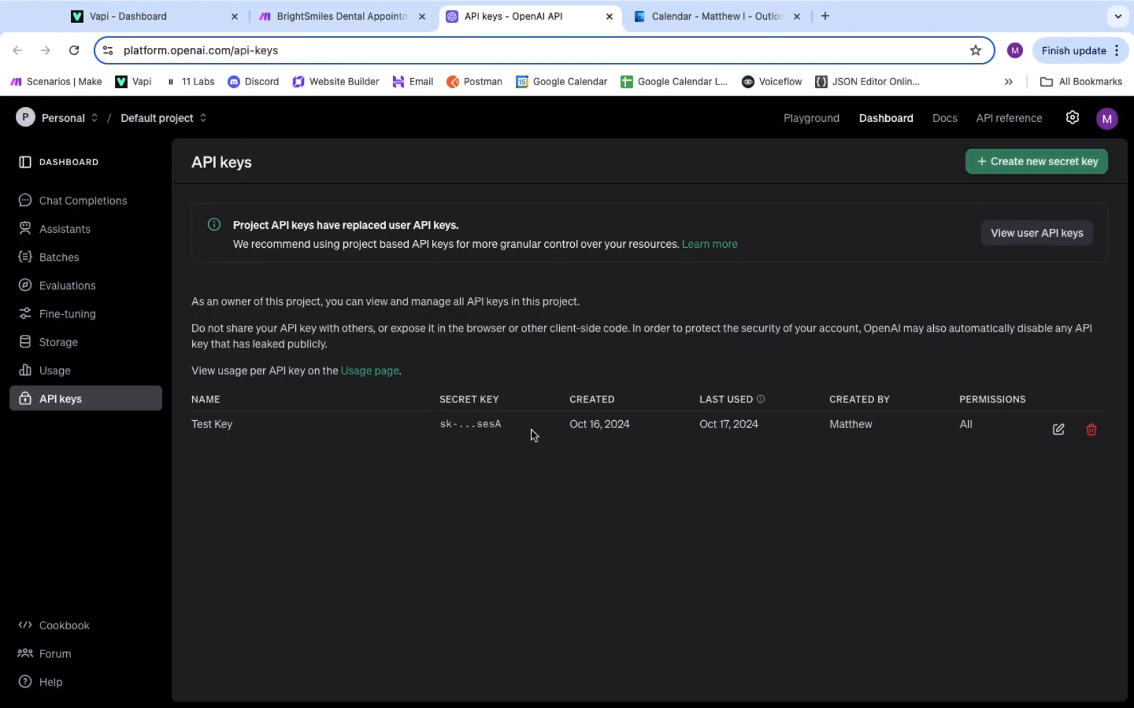
pyautogui.hotkey('ctrl', 'shift', 'Tab')
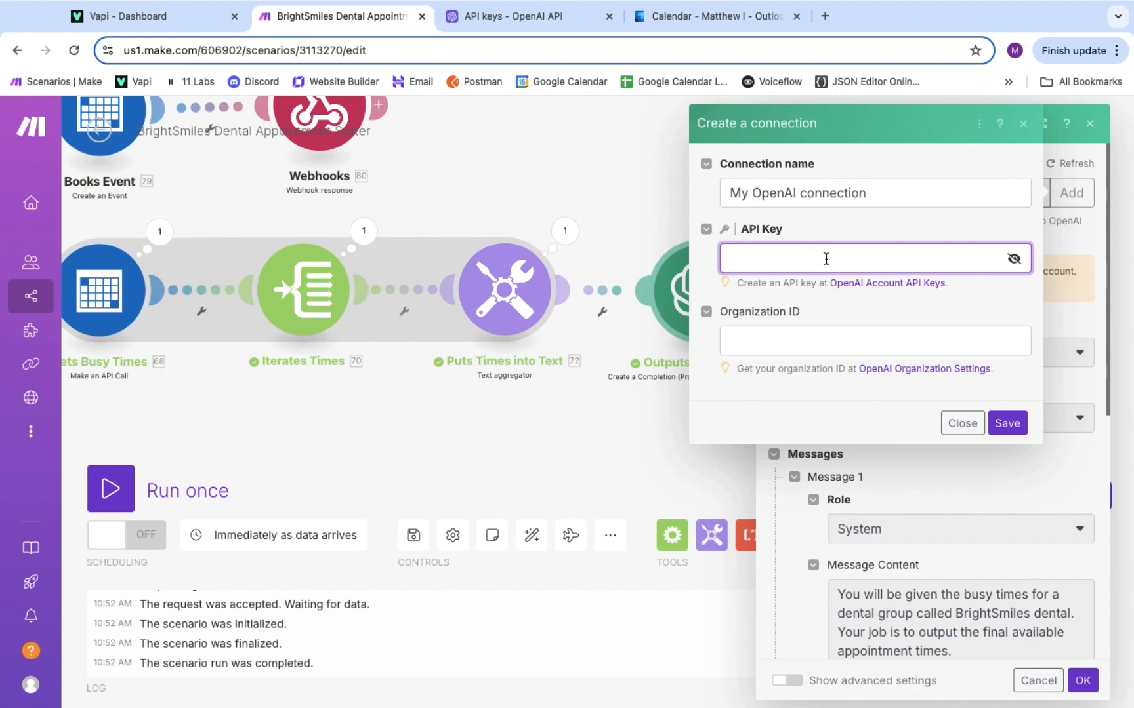
pyautogui.press('Escape')
# - Read the Outputs Free Times module's system message with its office hours, mapped busy times and output format, and the Max Tokens setting
pyautogui.scroll(-5, 933, 316)
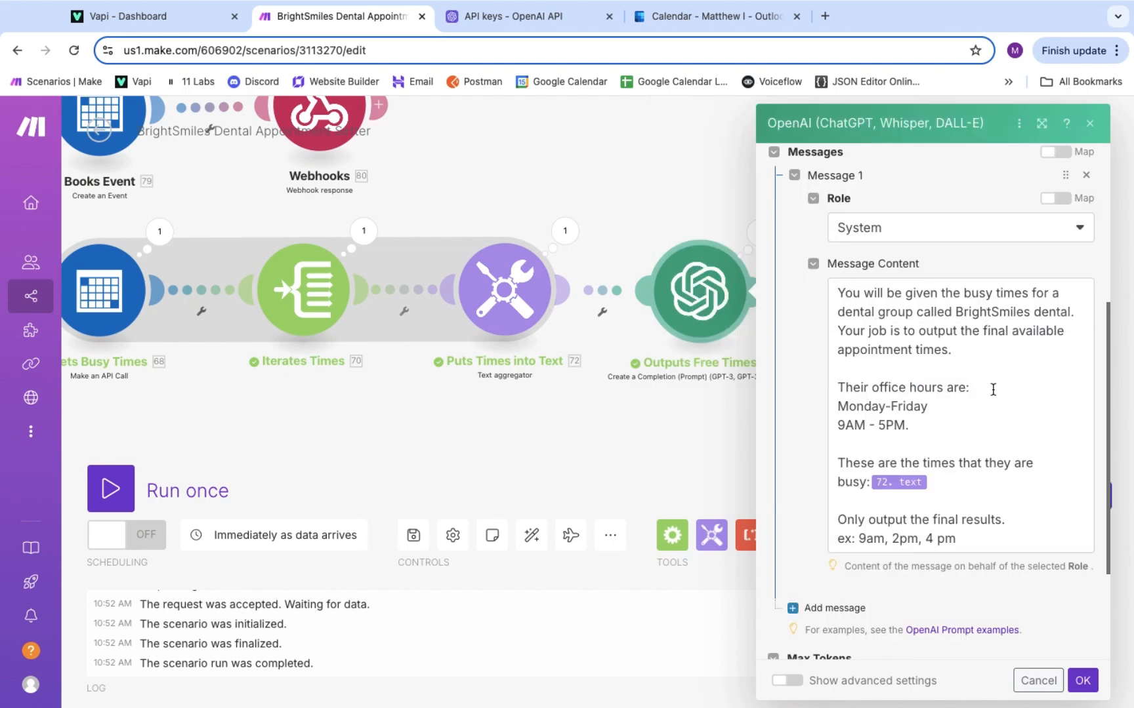
pyautogui.scroll(-1, 992, 390)
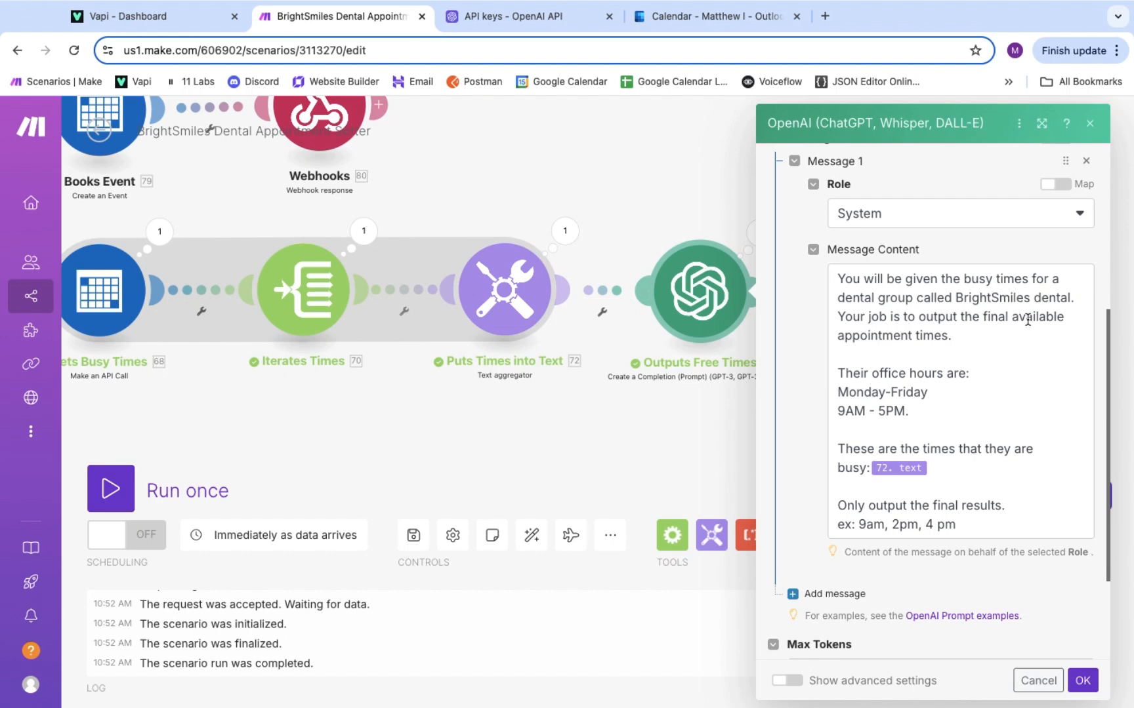
pyautogui.scroll(-3, 948, 342)
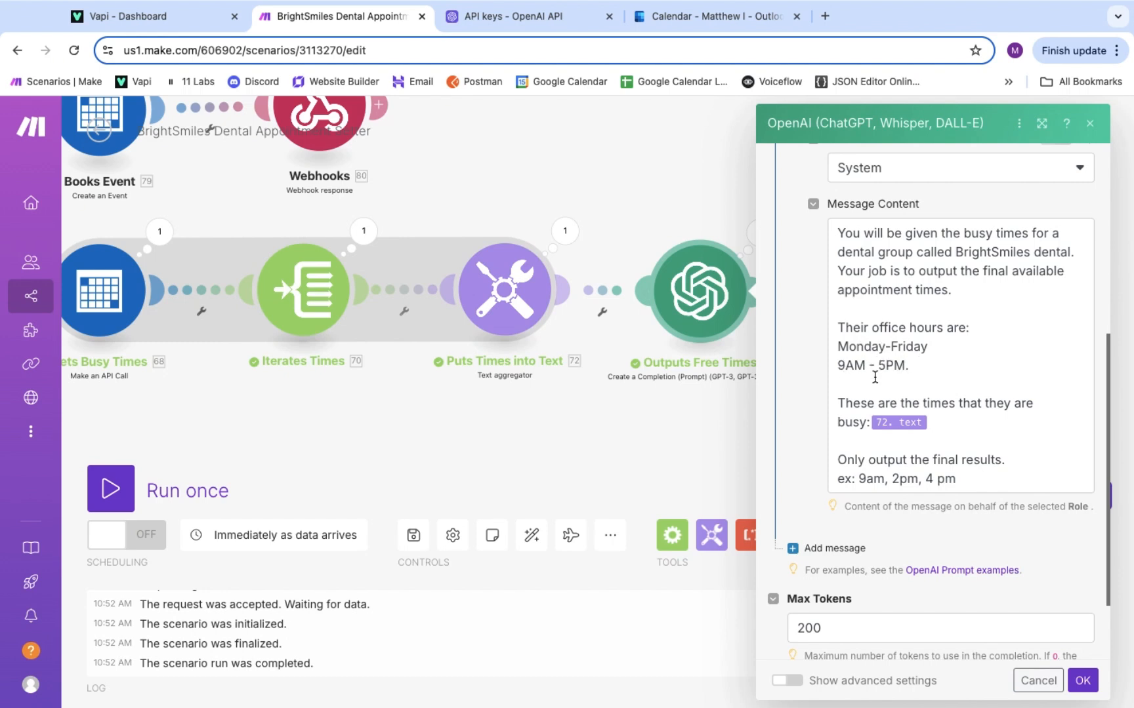
pyautogui.scroll(-1, 889, 367)
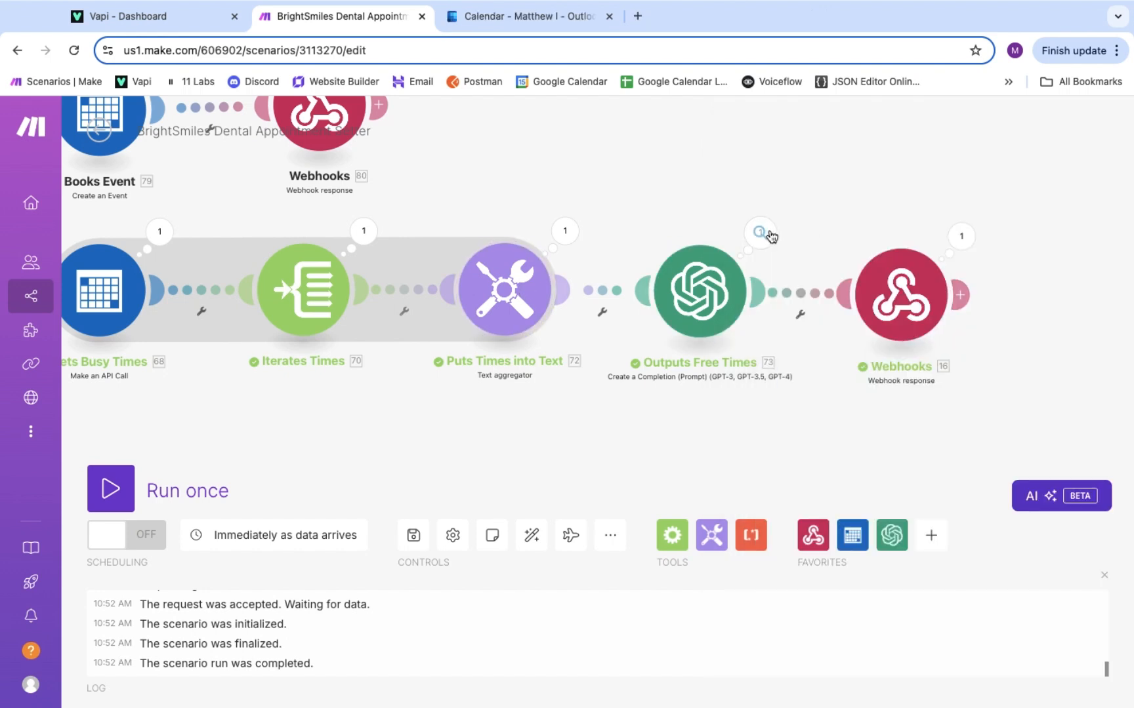
# - Inspect the free times in the Outputs Free Times module's result and compare them with the Outlook calendar
pyautogui.click(761, 233)
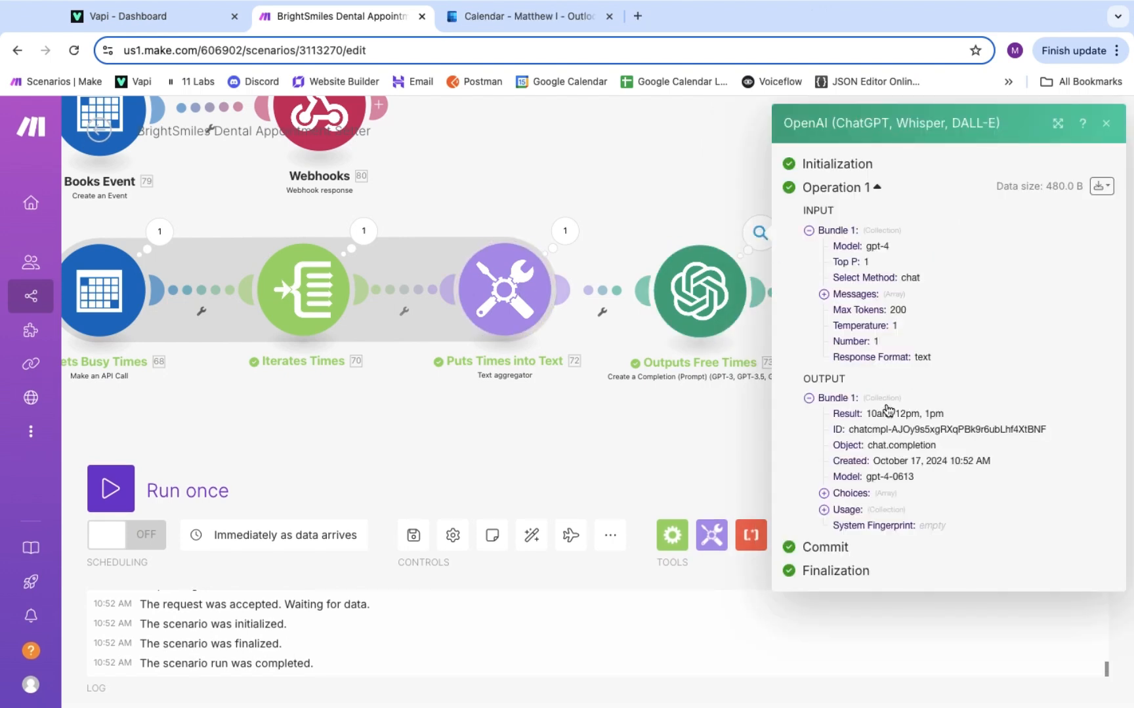
pyautogui.moveTo(865, 414); pyautogui.dragTo(948, 417)
pyautogui.hotkey('ctrl', 'Tab')
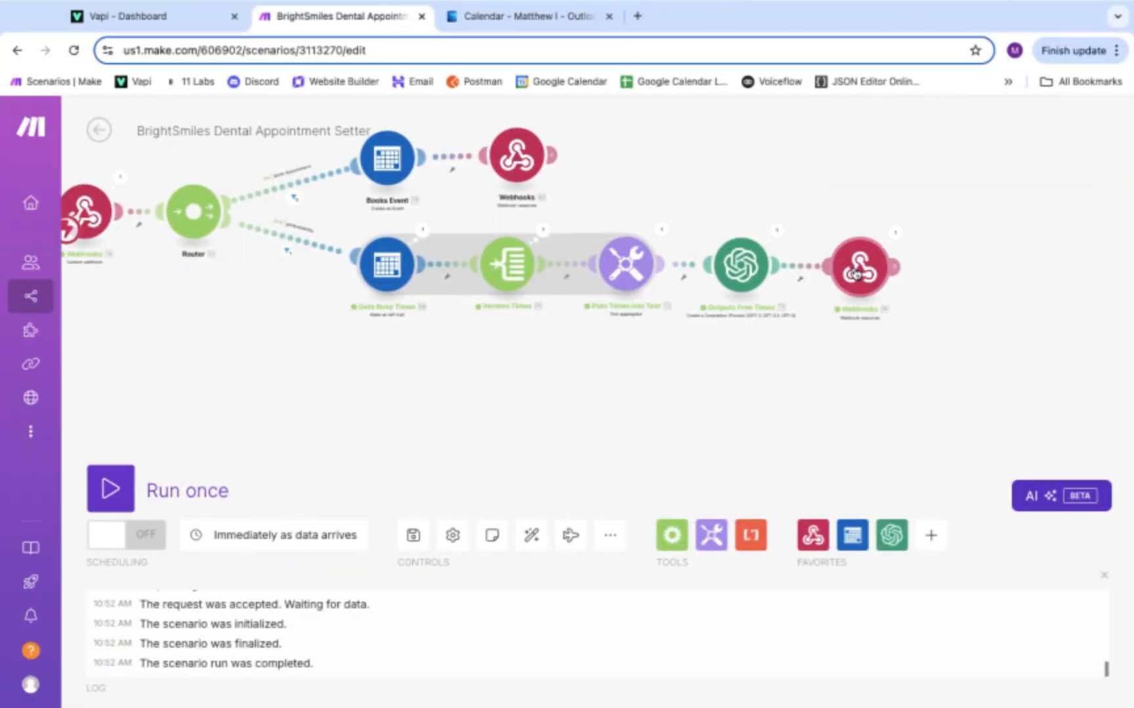
# - Review the status and JSON body of the webhook response on the getAvailability route, including the mapped toolCallId and result
pyautogui.click(858, 271)
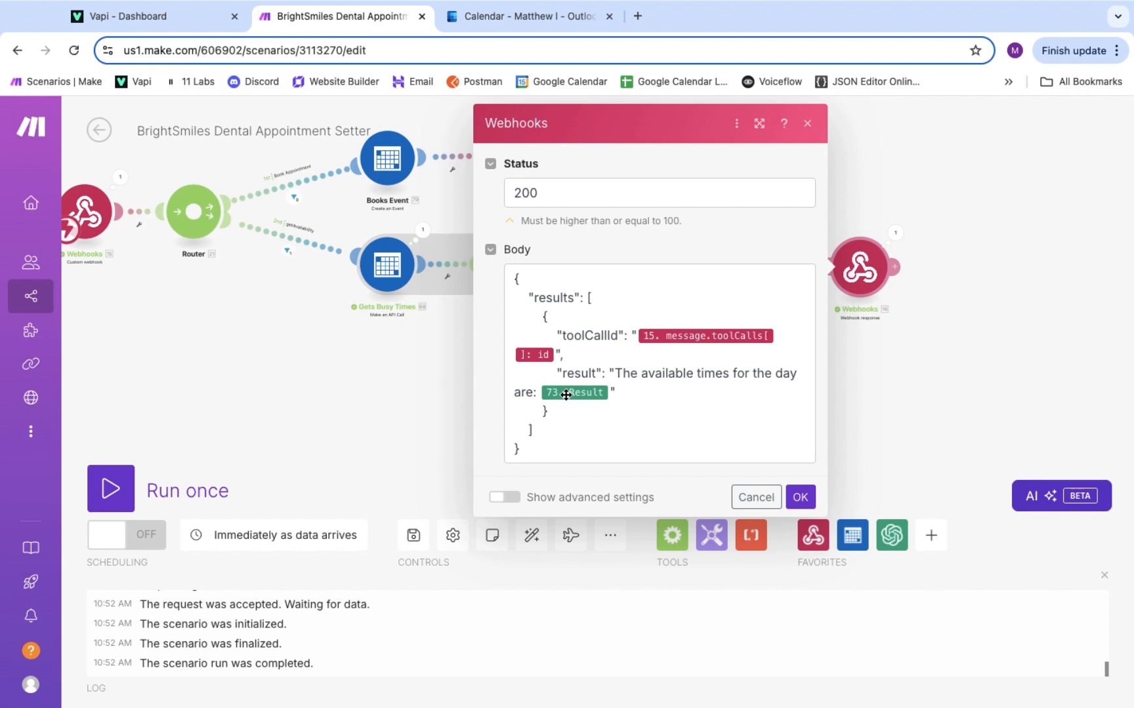
pyautogui.press('Escape')
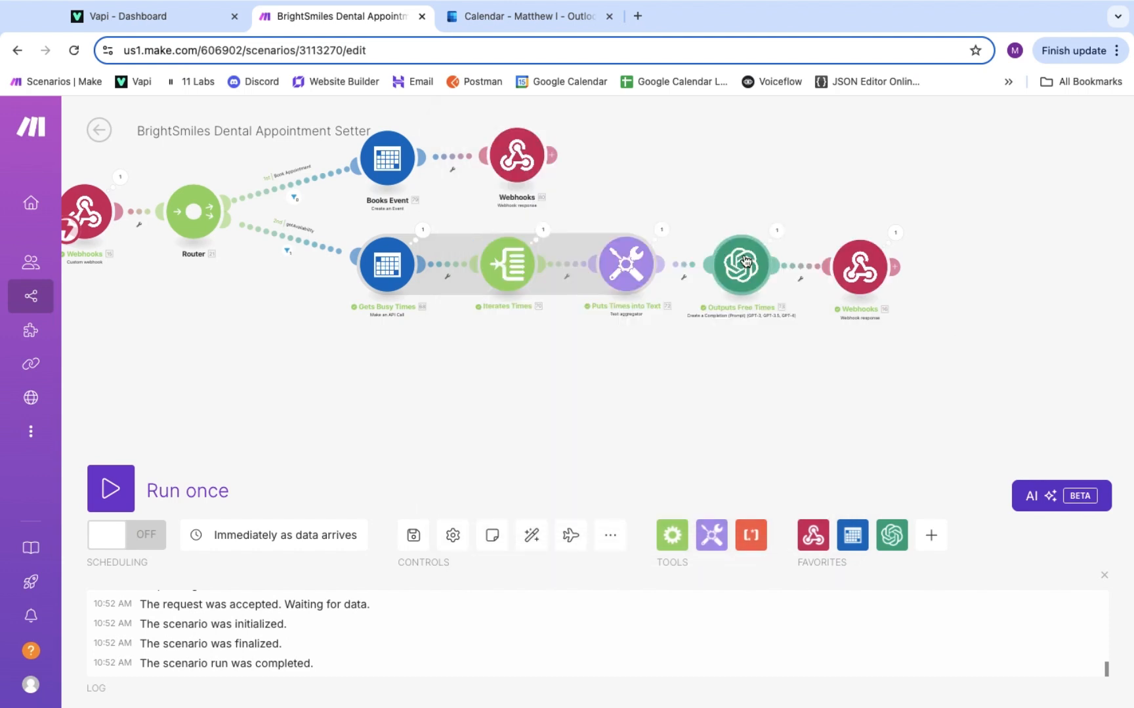
pyautogui.moveTo(684, 309)
pyautogui.mouseDown()
pyautogui.moveTo(857, 309)
pyautogui.moveTo(639, 325)
pyautogui.moveTo(667, 325)
pyautogui.mouseUp()
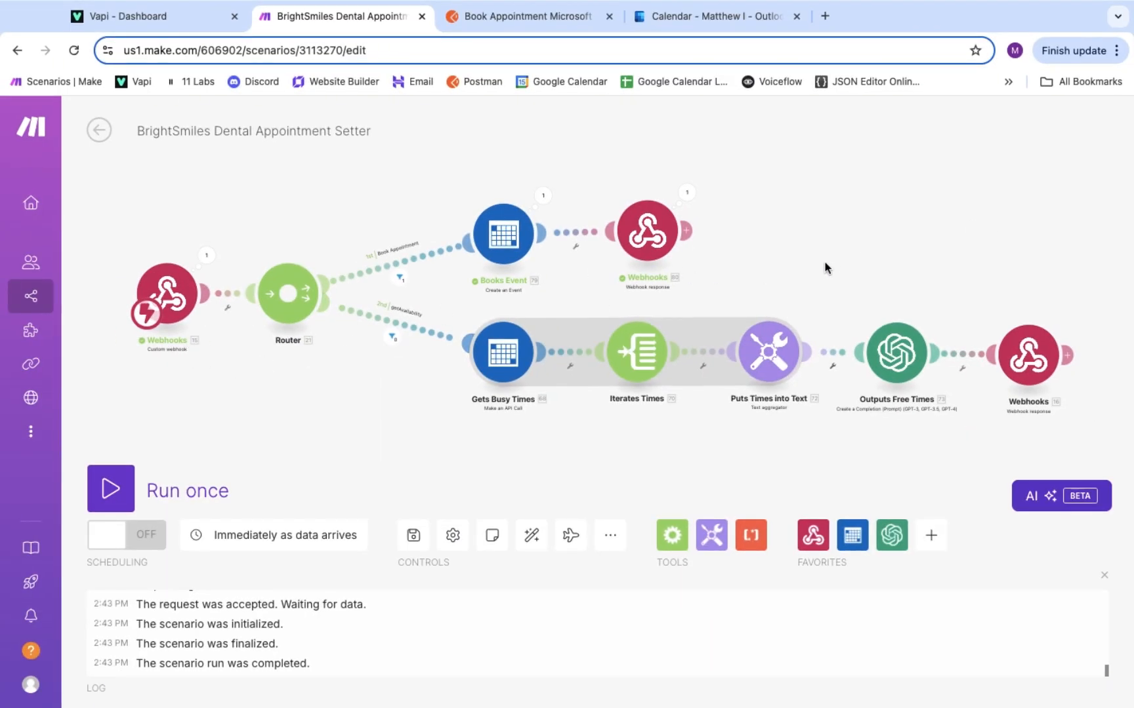
# - Review the Books Event module's calendar, subject, start date and end date mappings
pyautogui.scroll(2, 426, 293)
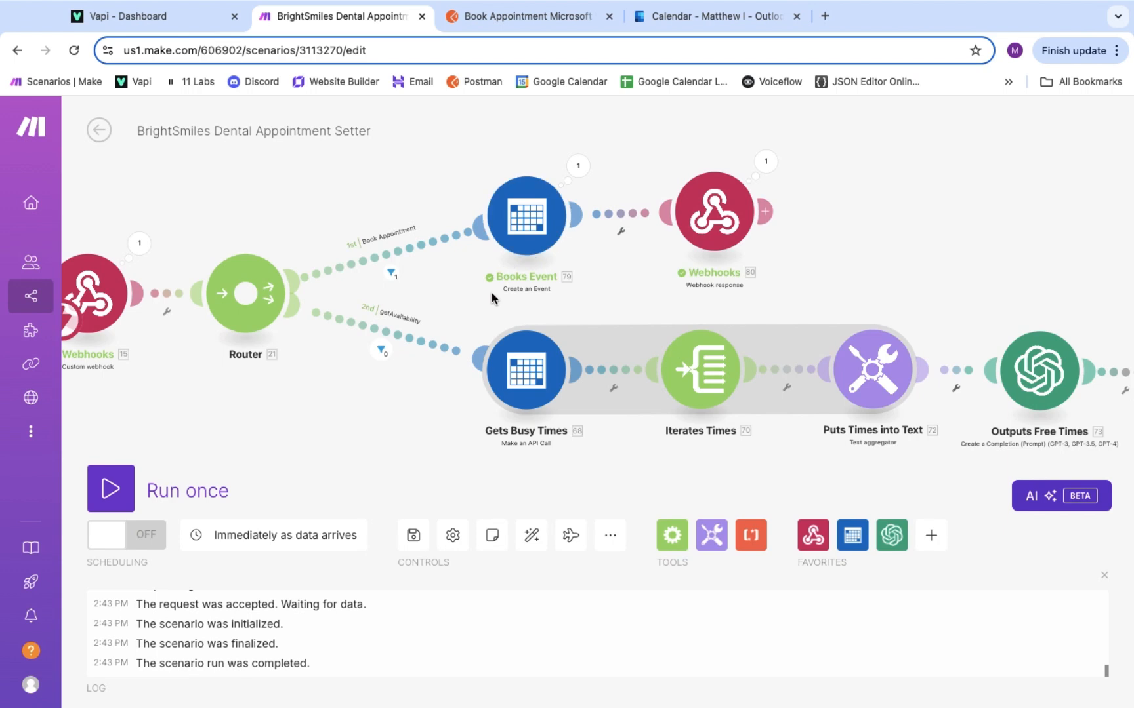
pyautogui.click(536, 221)
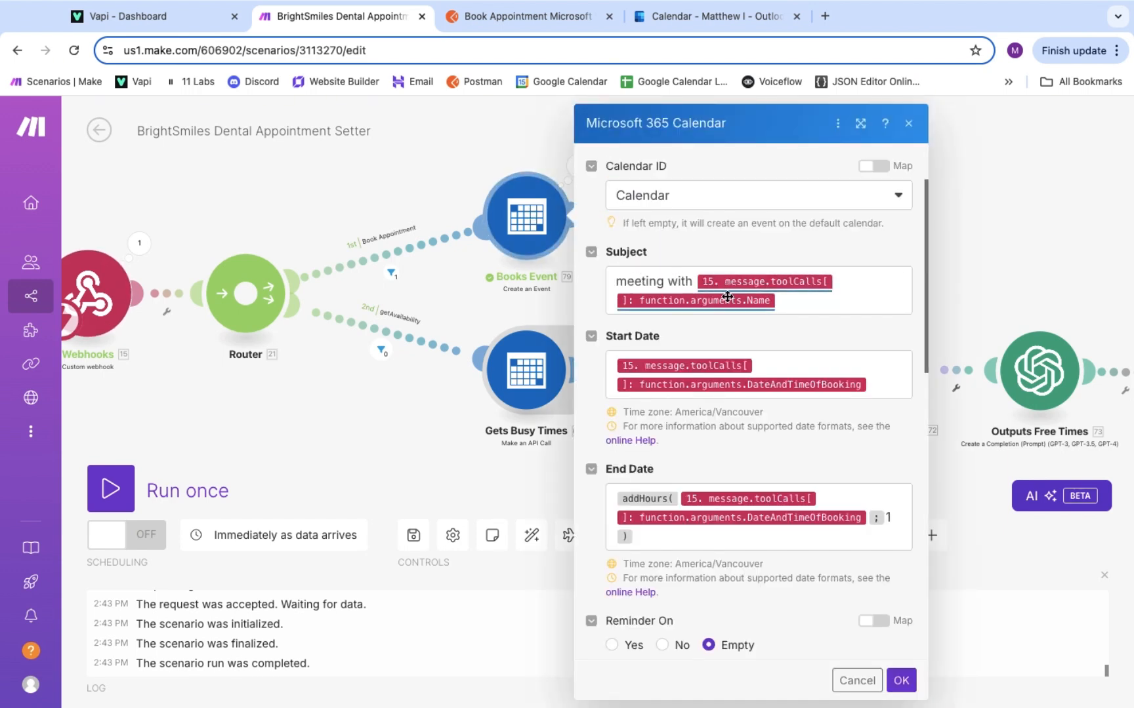
pyautogui.scroll(-2, 728, 341)
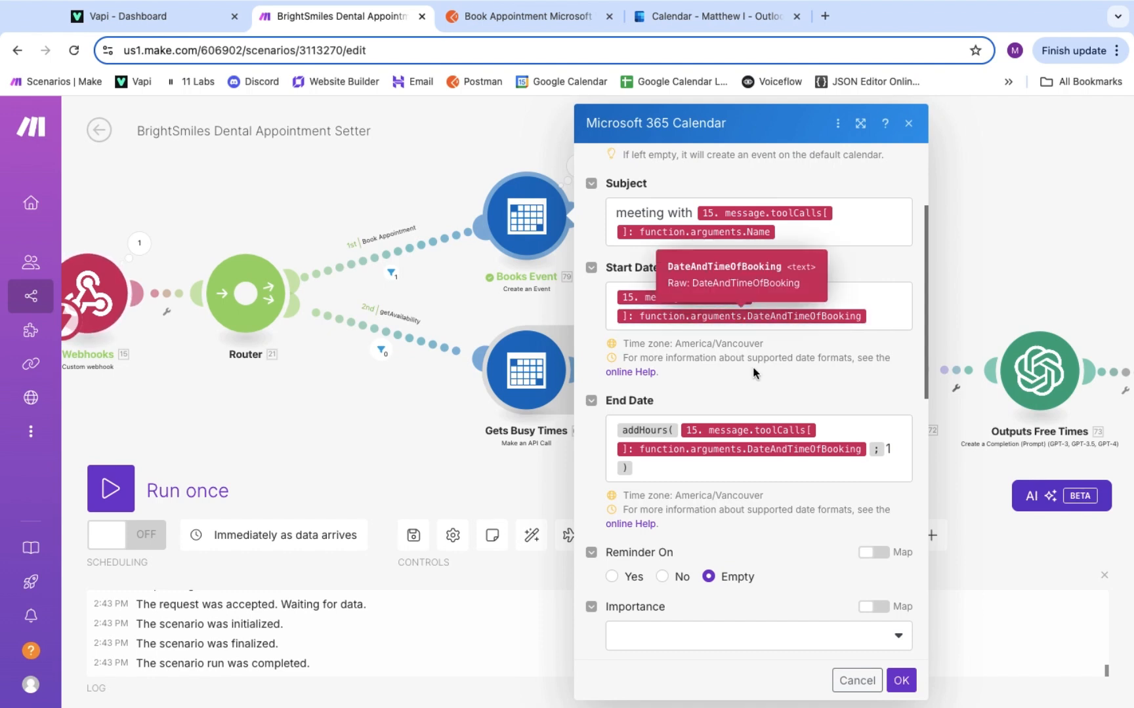
pyautogui.scroll(-2, 758, 328)
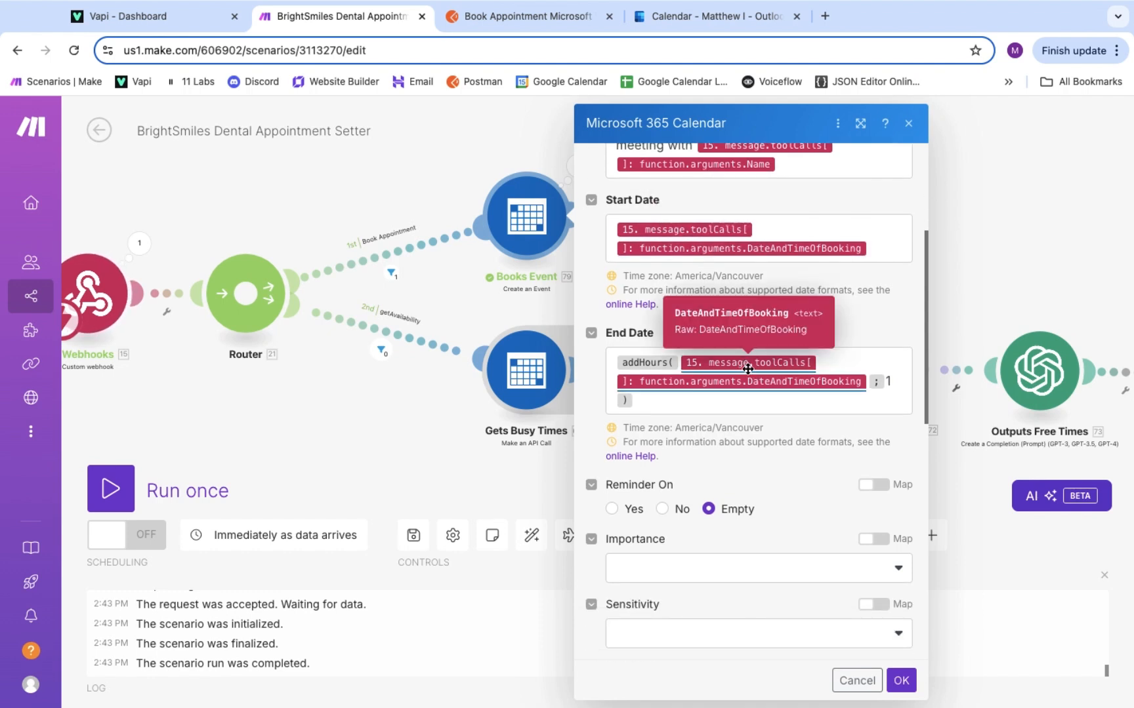
pyautogui.scroll(-2, 662, 317)
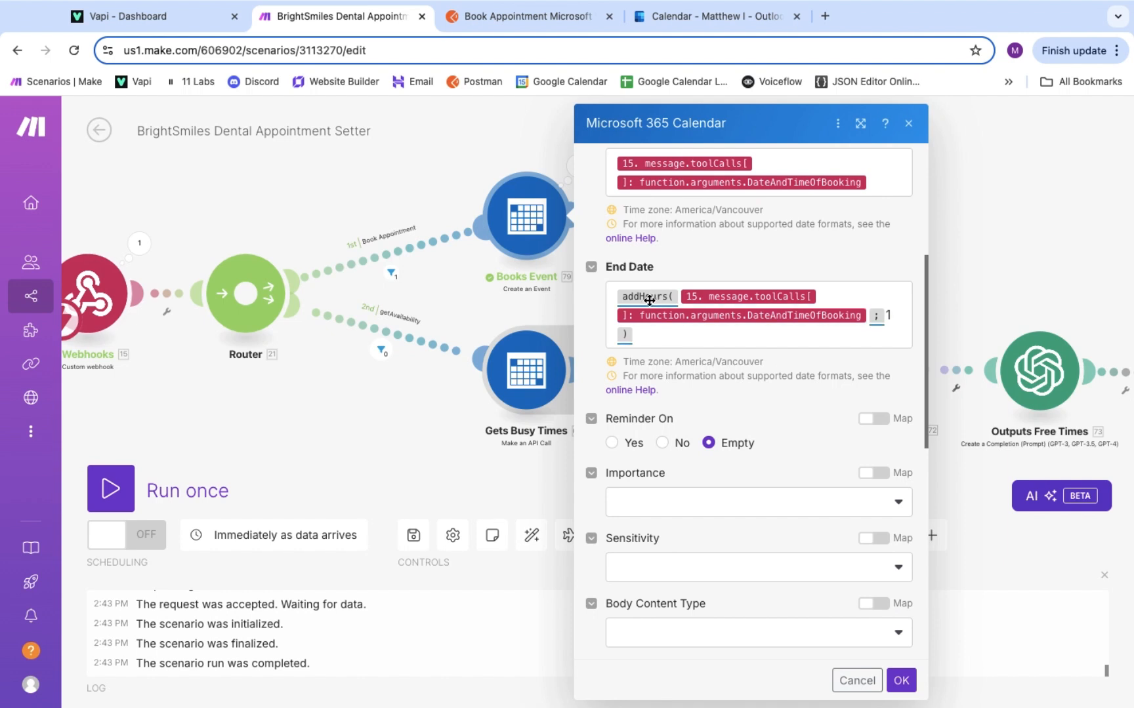
pyautogui.scroll(-1, 722, 368)
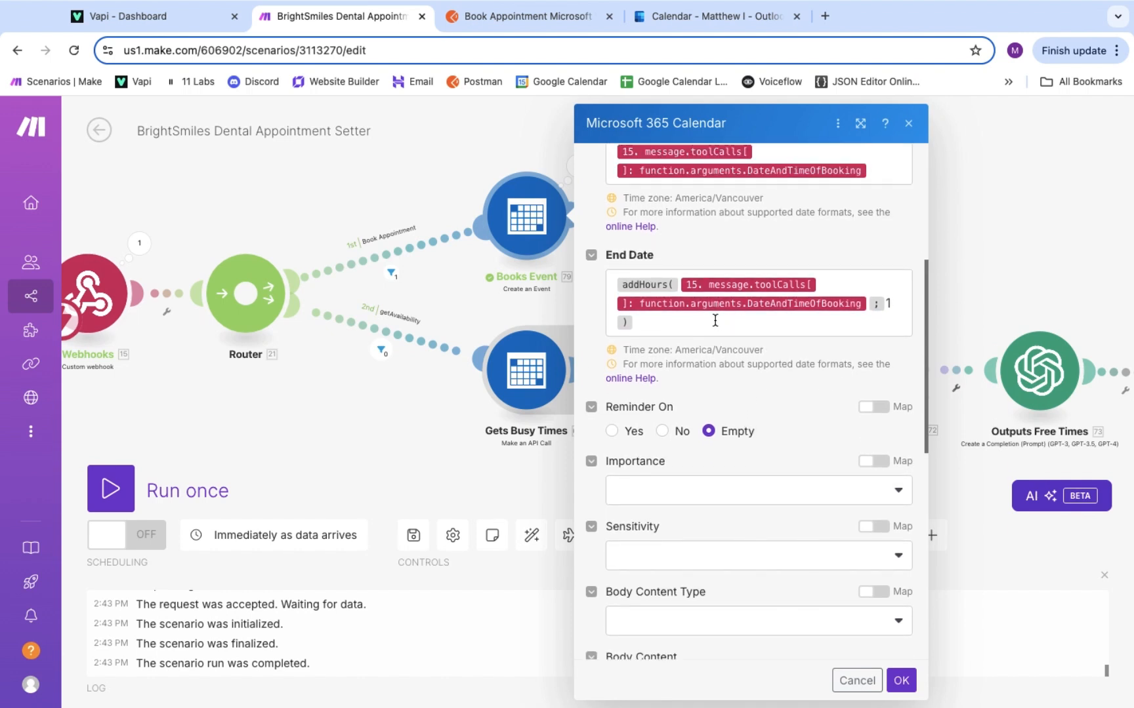
# - Change the Books Event module's End Date formula to addMinutes on DateAndTimeOfBooking with a value of 30
pyautogui.click(894, 303)
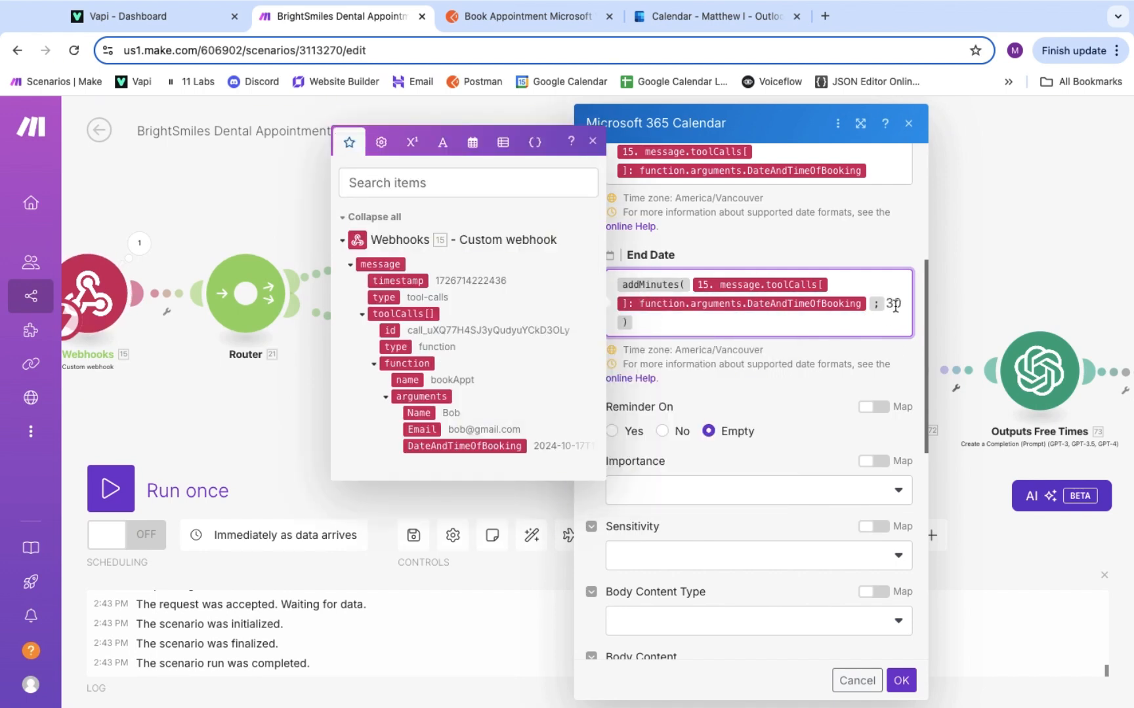
pyautogui.click(900, 304)
pyautogui.press('BackSpace')
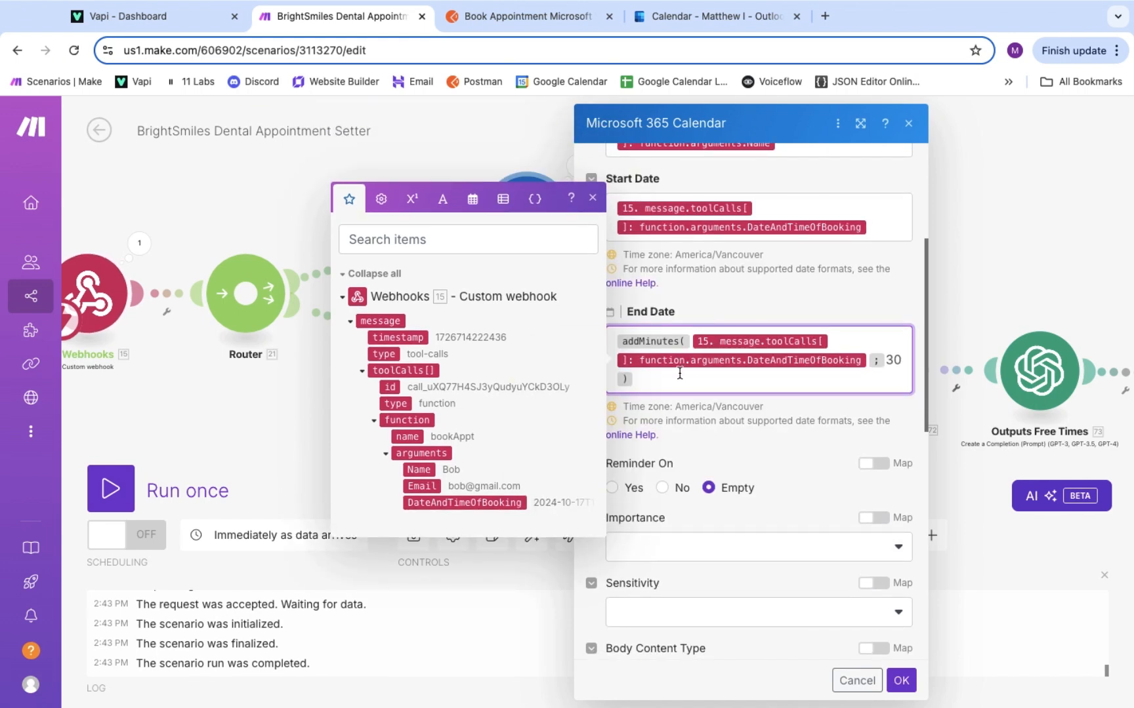
# - Review the Books Event module's optional reminder, importance, sensitivity and body content fields, including the available importance levels
pyautogui.scroll(-3, 680, 374)
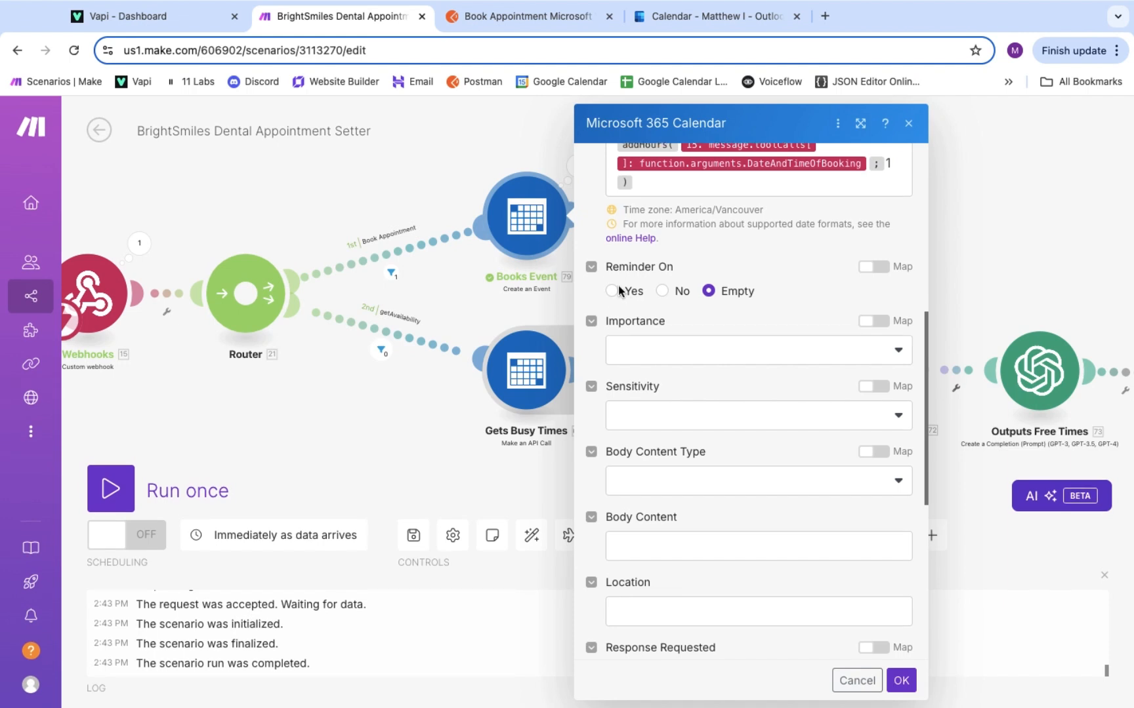
pyautogui.scroll(-1, 629, 233)
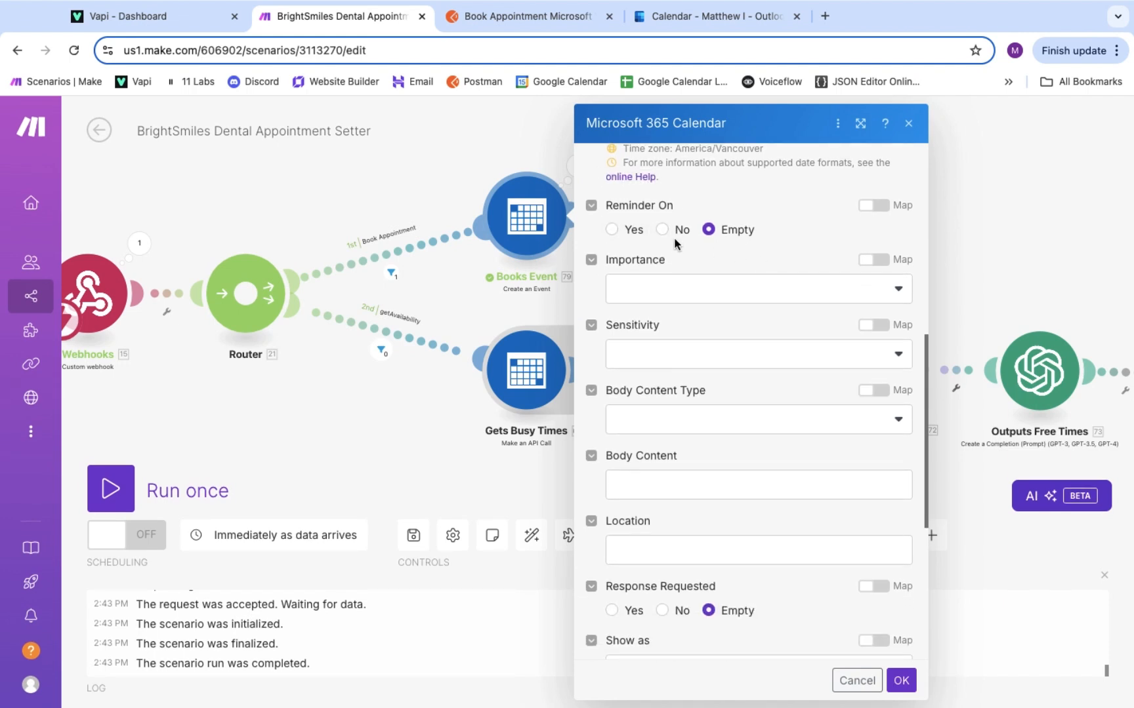
pyautogui.scroll(-2, 674, 238)
pyautogui.click(689, 220)
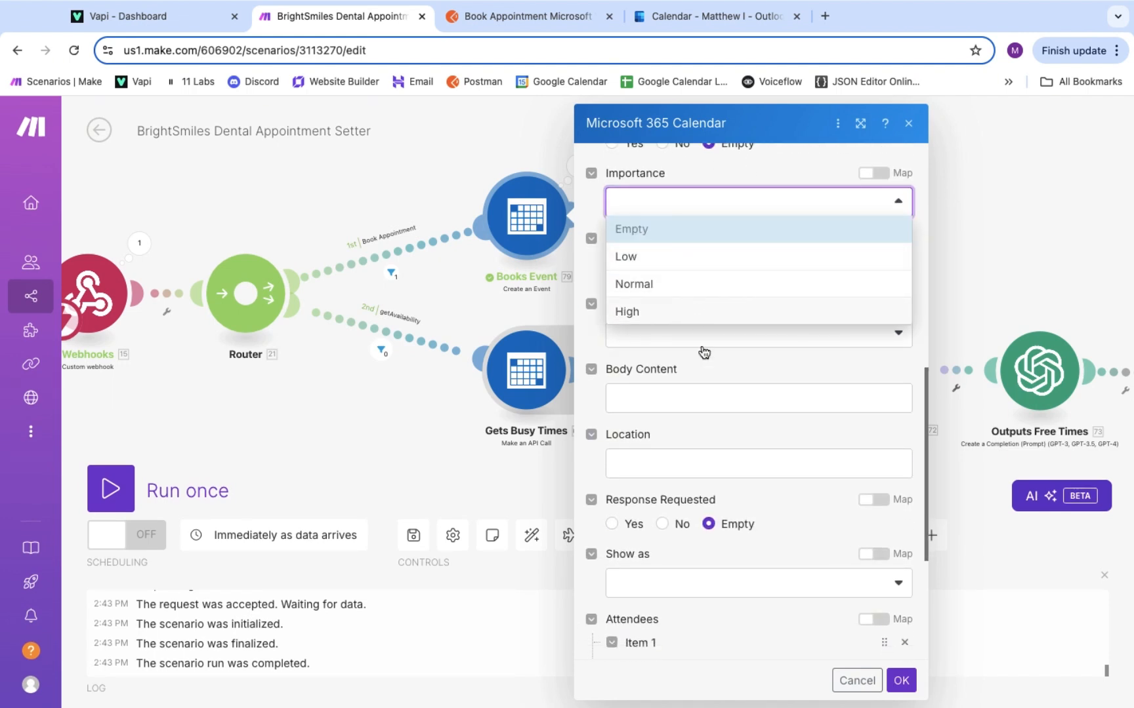
pyautogui.click(703, 371)
pyautogui.click(703, 372)
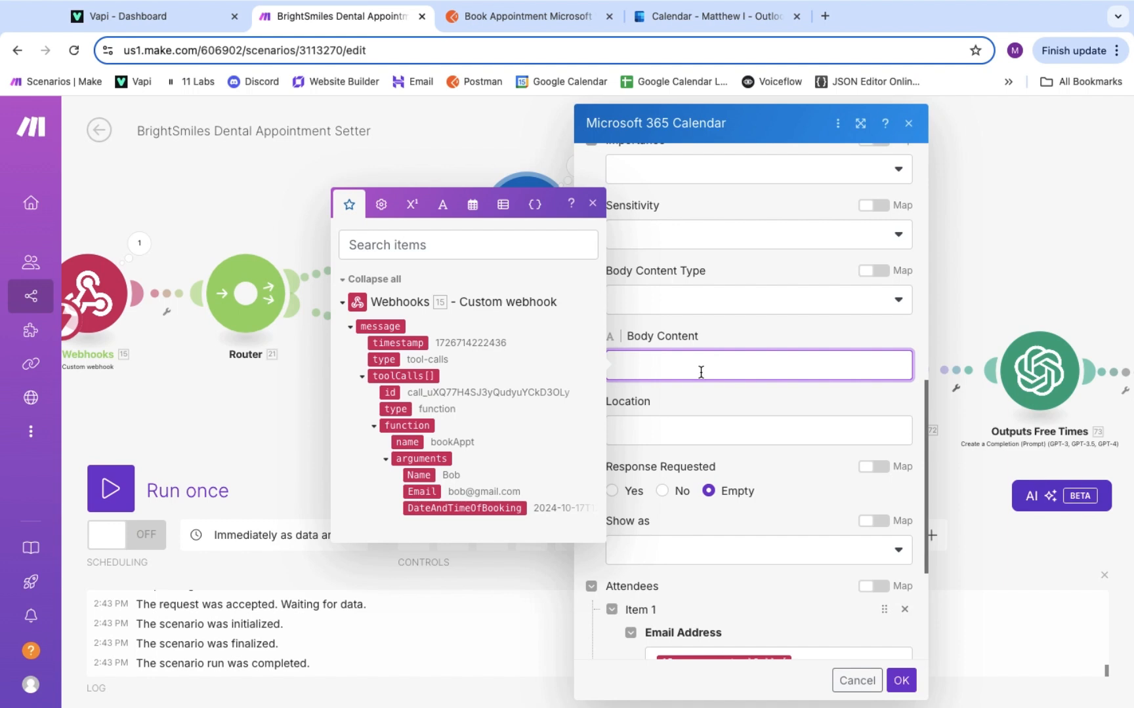
# - Review the Books Event module's location, response requested and Show as options, plus the attendee email address and name mappings
pyautogui.scroll(-2, 701, 391)
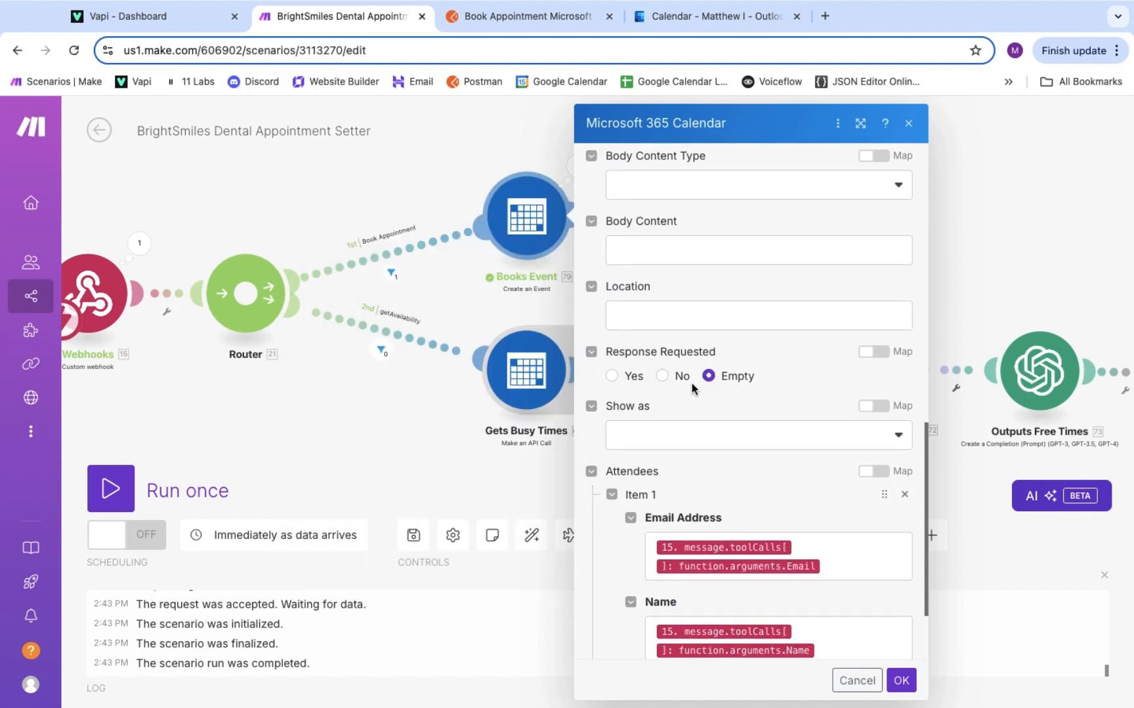
pyautogui.scroll(-3, 695, 387)
pyautogui.click(717, 319)
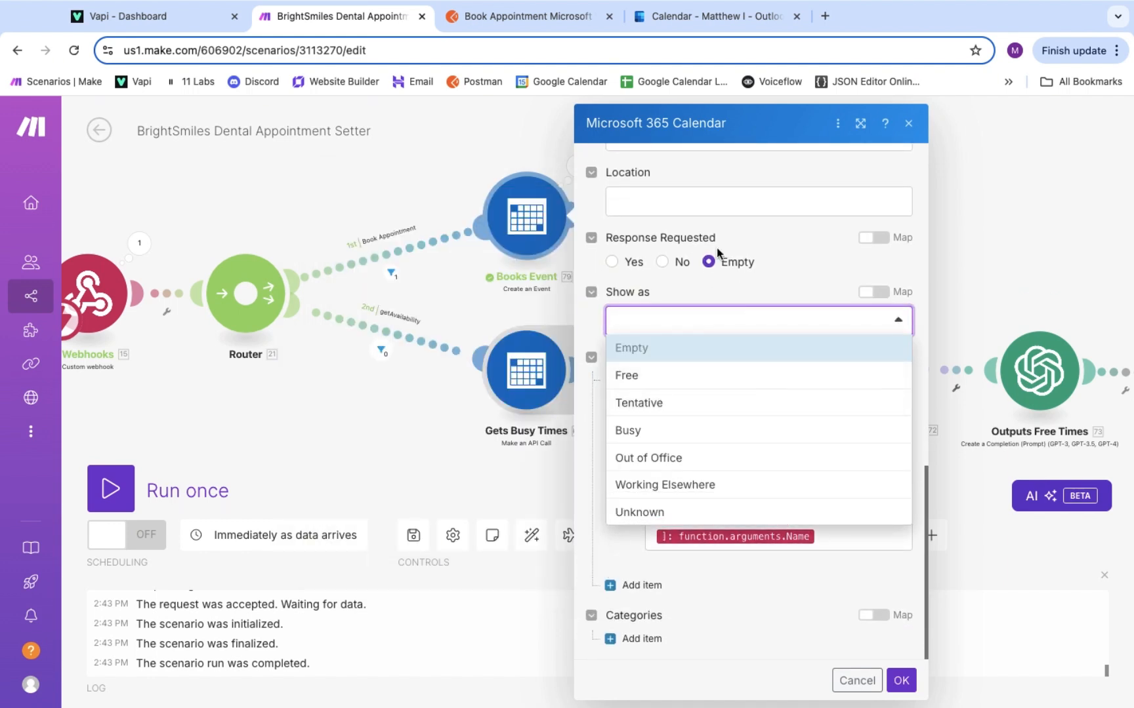
pyautogui.click(733, 261)
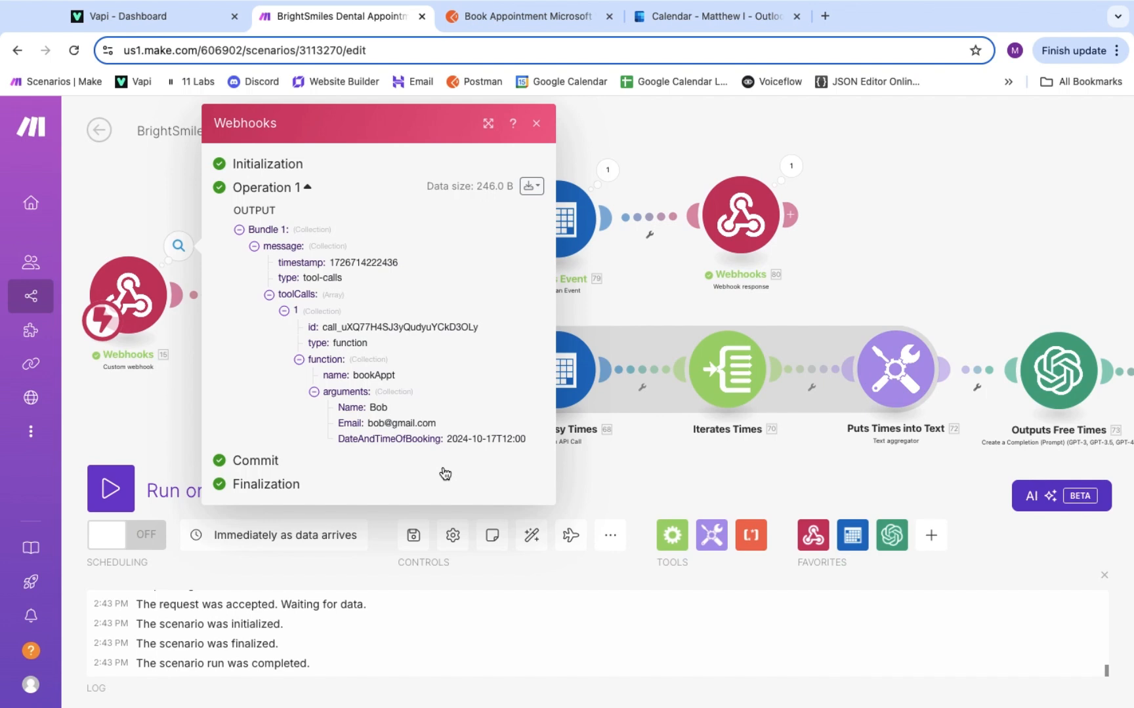
# - Examine the Name, Email and DateAndTimeOfBooking arguments that the custom webhook received for the bookAppt call
pyautogui.moveTo(402, 408); pyautogui.dragTo(373, 408)
pyautogui.moveTo(438, 426); pyautogui.dragTo(368, 424)
pyautogui.moveTo(530, 440); pyautogui.dragTo(445, 438)
pyautogui.click(515, 450)
# - Inspect the subject, start date and end date in the Books Event result, and open the matching 12 PM Thursday meeting in the Outlook calendar
pyautogui.click(607, 170)
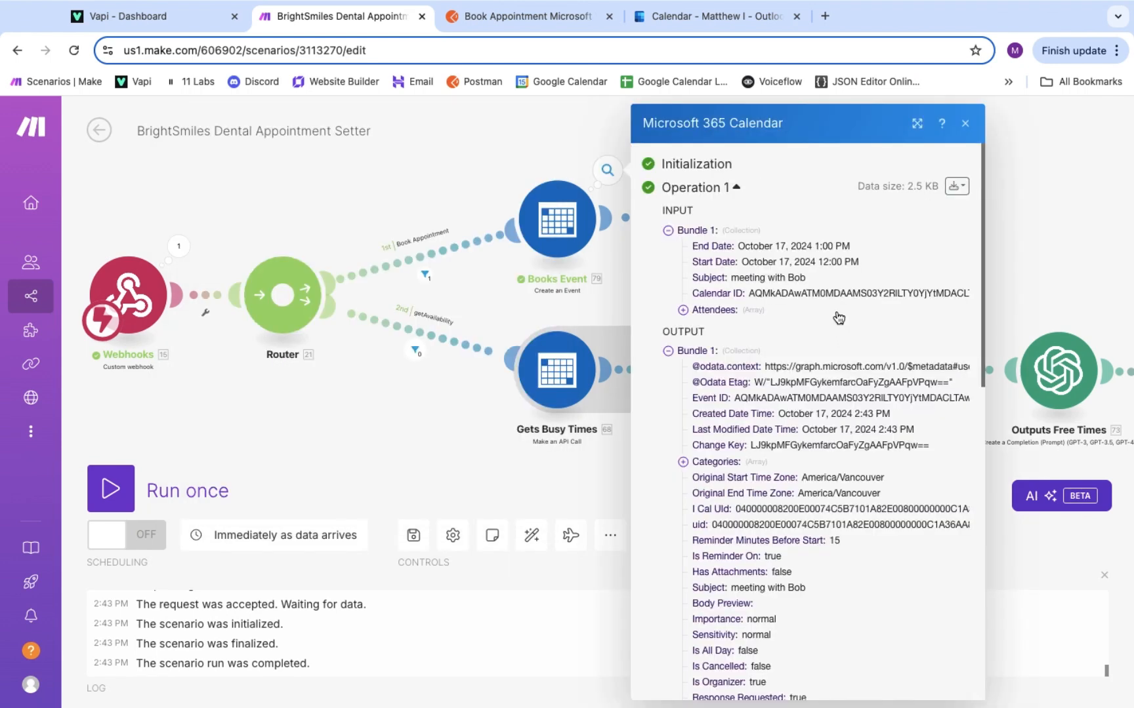
pyautogui.moveTo(825, 276); pyautogui.dragTo(728, 278)
pyautogui.moveTo(860, 262); pyautogui.dragTo(741, 262)
pyautogui.click(851, 244)
pyautogui.moveTo(852, 244); pyautogui.dragTo(733, 246)
pyautogui.click(755, 310)
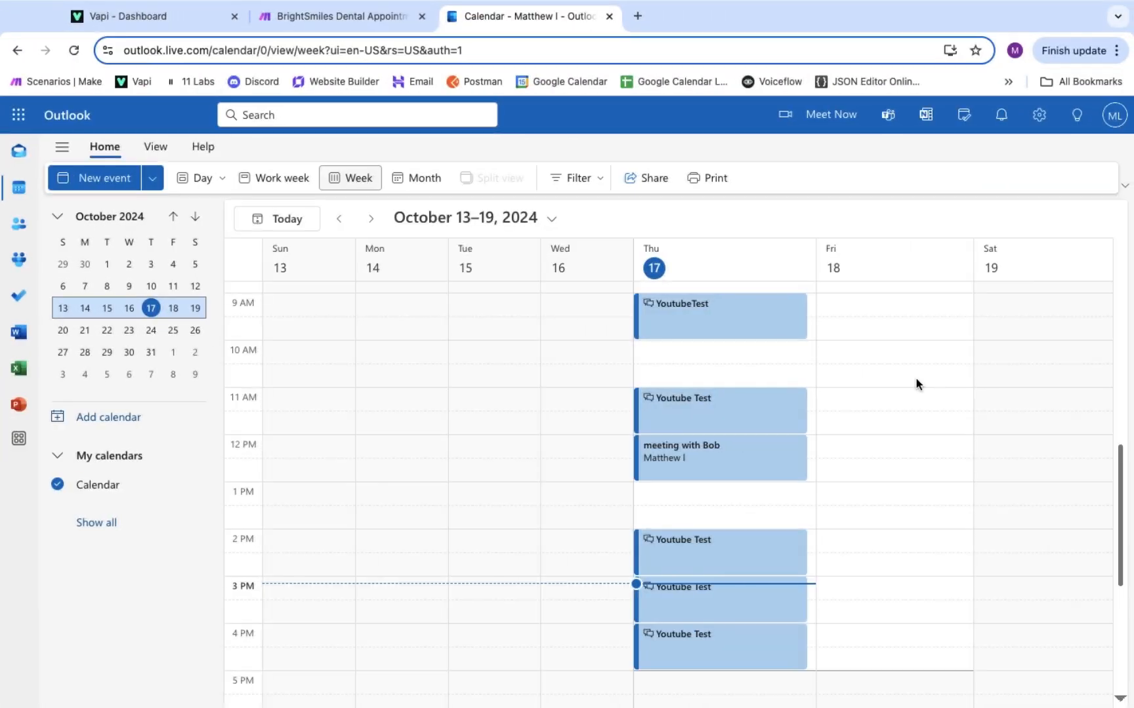
pyautogui.click(710, 458)
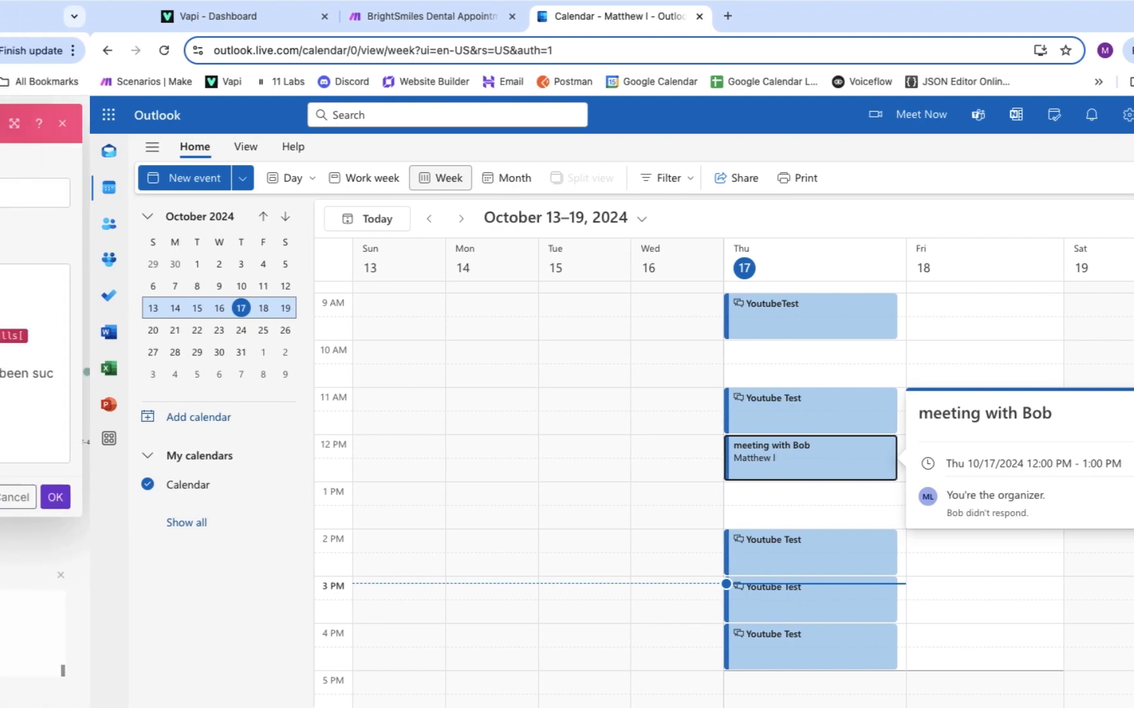